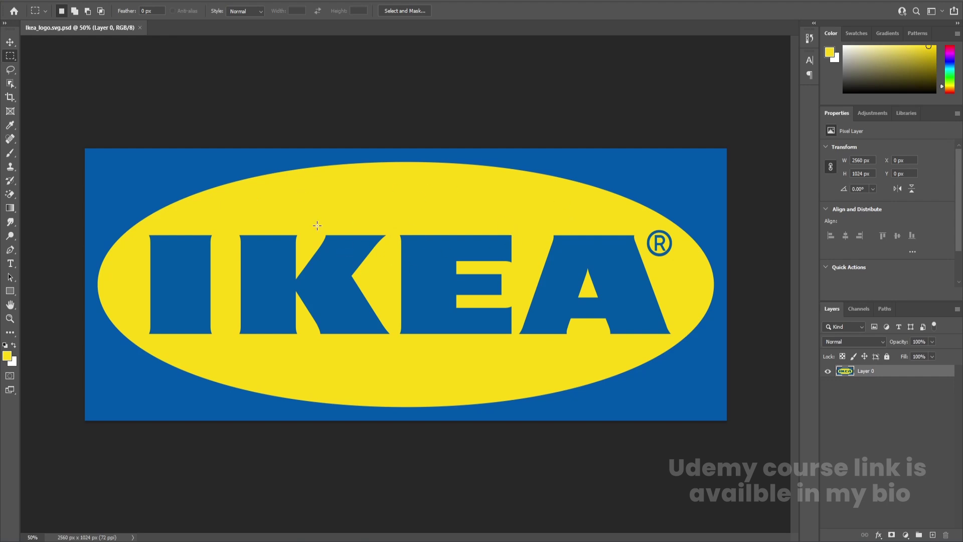
Erase the blue background outside the yellow ellipse with the Magic Eraser tool.
{"action": "key", "text": "e"}
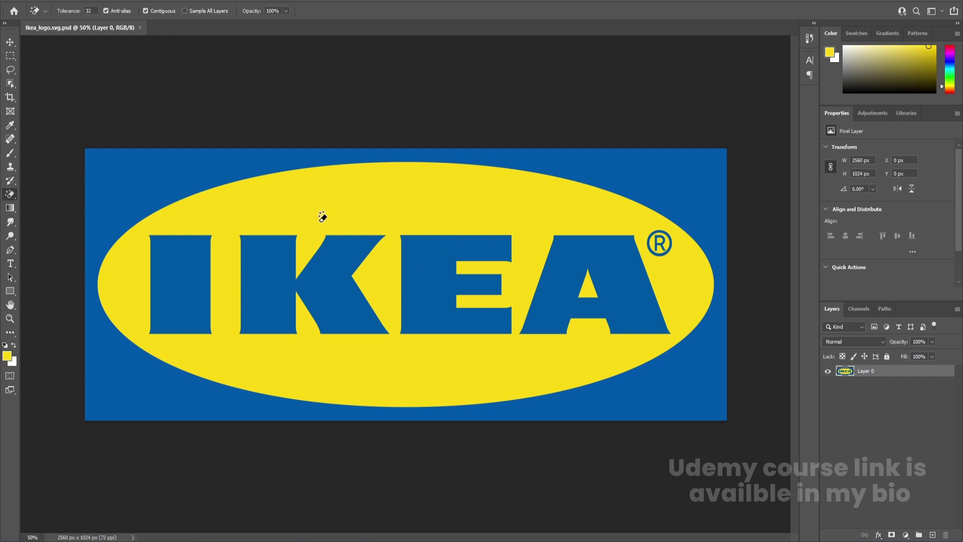
{"action": "left_click", "coordinate": [143, 178]}
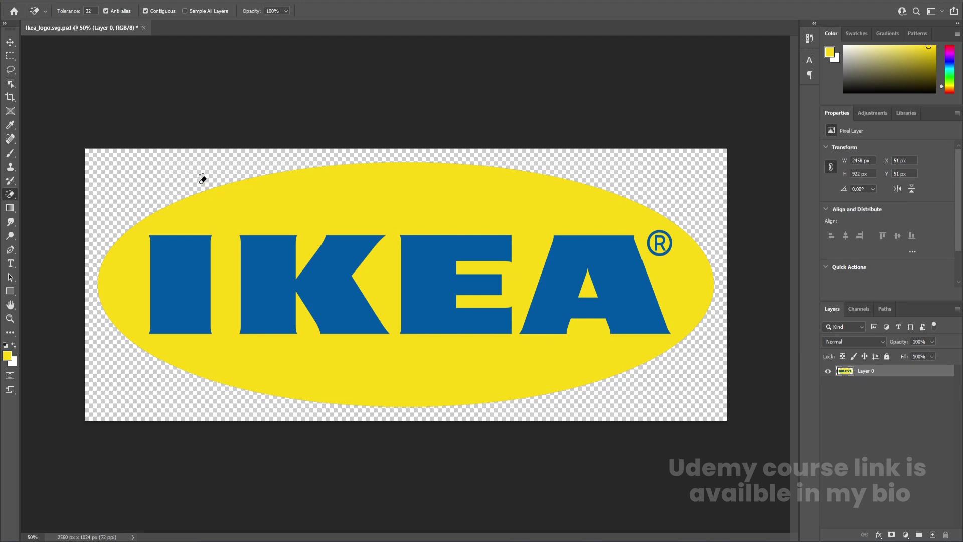
{"action": "key", "text": "v"}
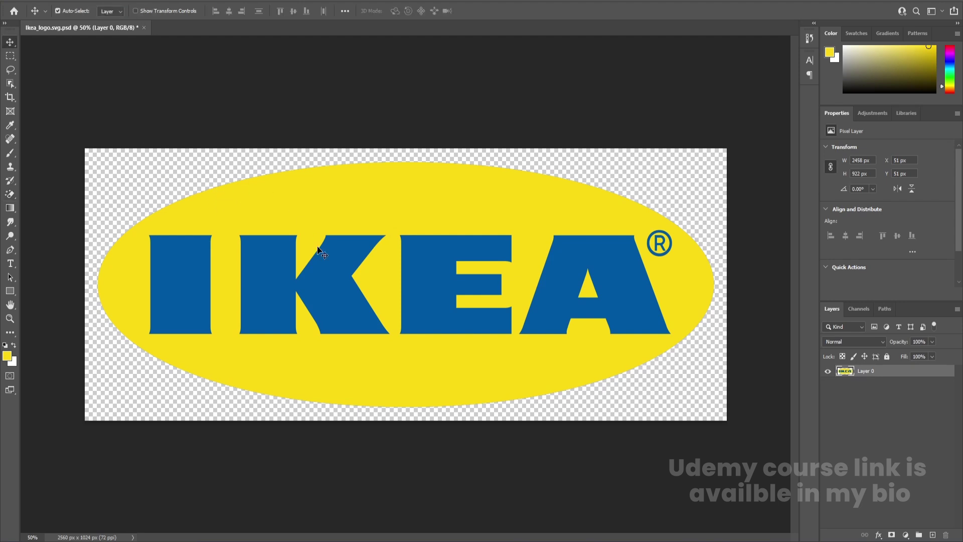
Select all the blue lettering with Color Range by sampling the blue of the letter I.
{"action": "left_click", "coordinate": [127, 0]}
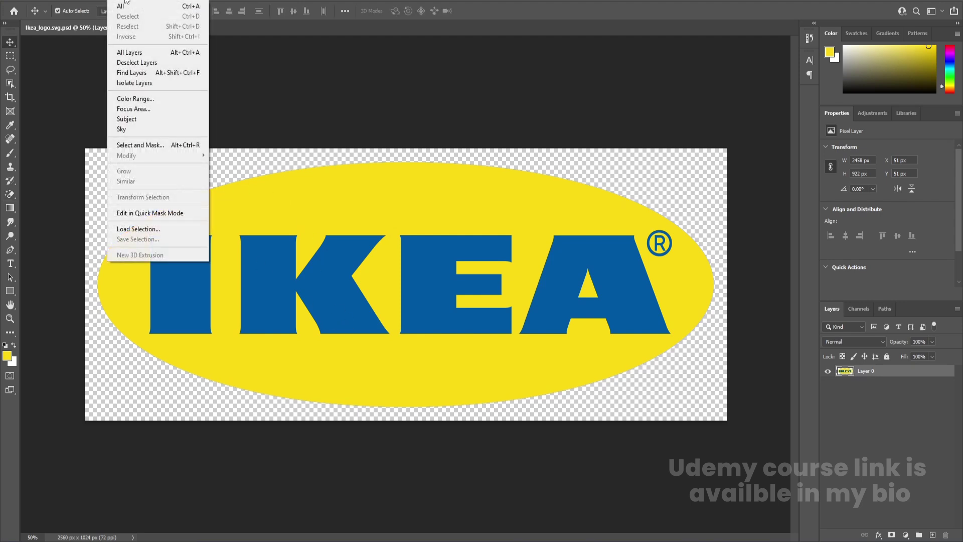
{"action": "left_click", "coordinate": [134, 99]}
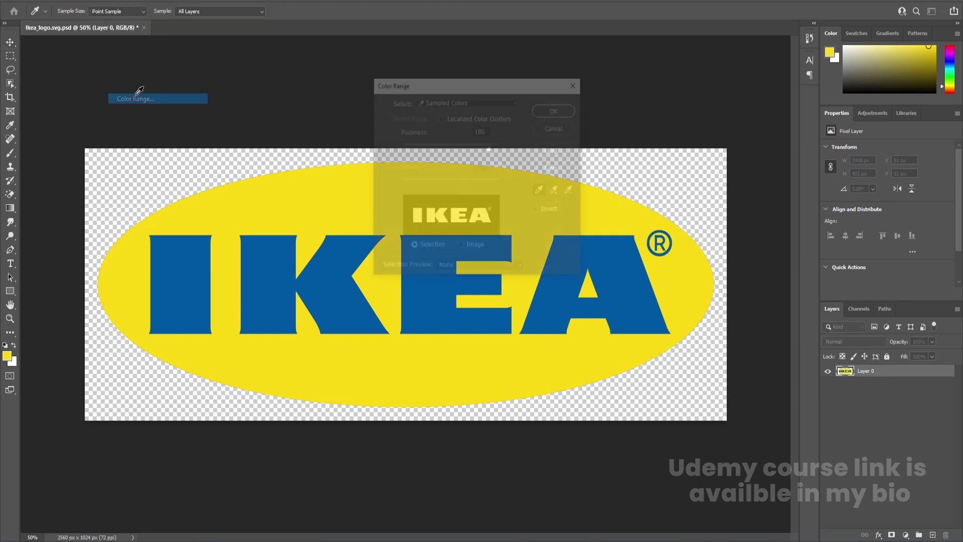
{"action": "left_click", "coordinate": [182, 251]}
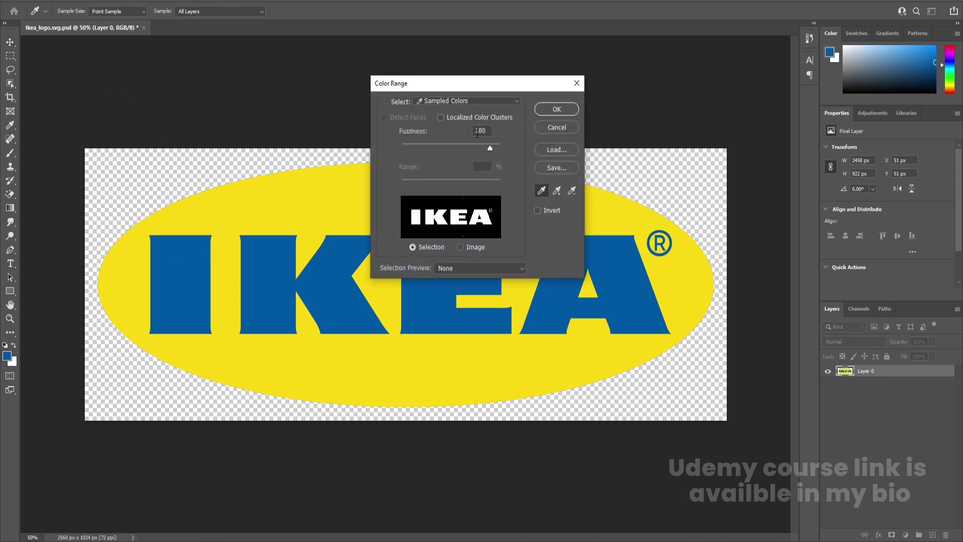
{"action": "left_click", "coordinate": [555, 108]}
Fill the lettering selection with the sampled blue on a new layer, deselect, and check the result without Layer 0.
{"action": "left_click", "coordinate": [932, 534]}
{"action": "key", "text": "alt+BackSpace"}
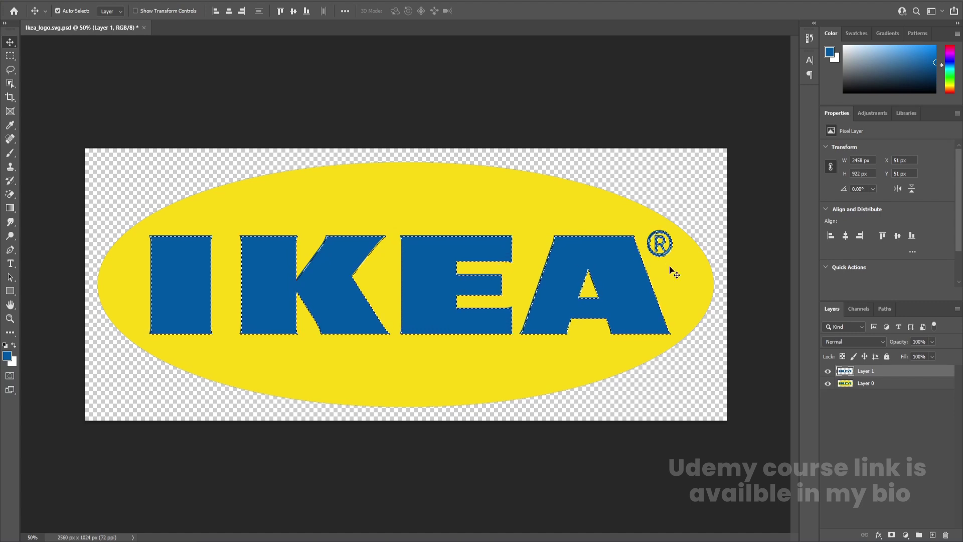
{"action": "key", "text": "ctrl+d"}
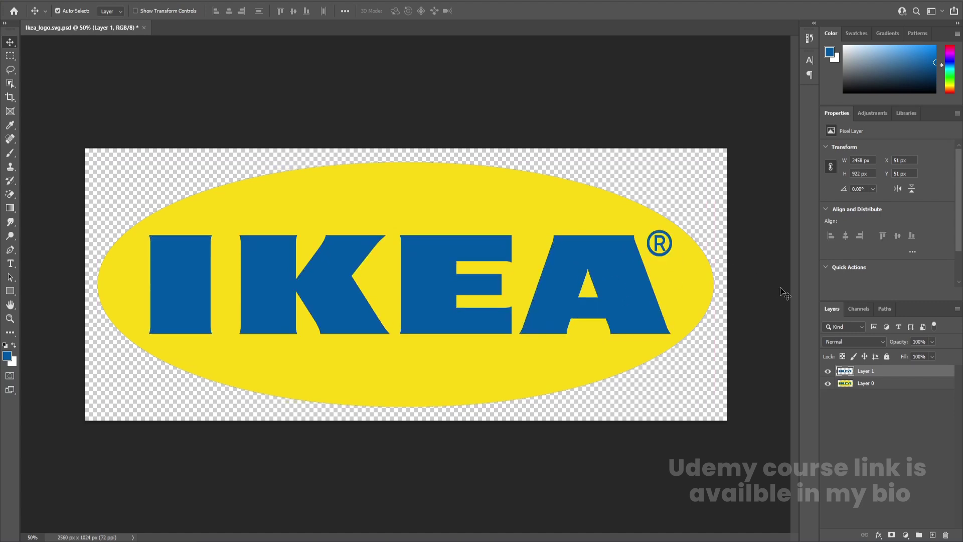
{"action": "left_click", "coordinate": [827, 383]}
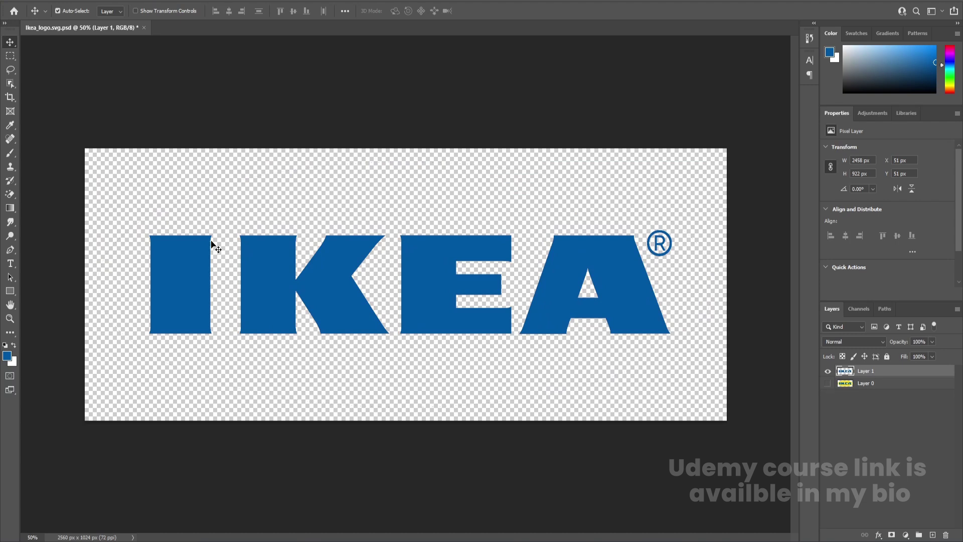
{"action": "left_click", "coordinate": [827, 384]}
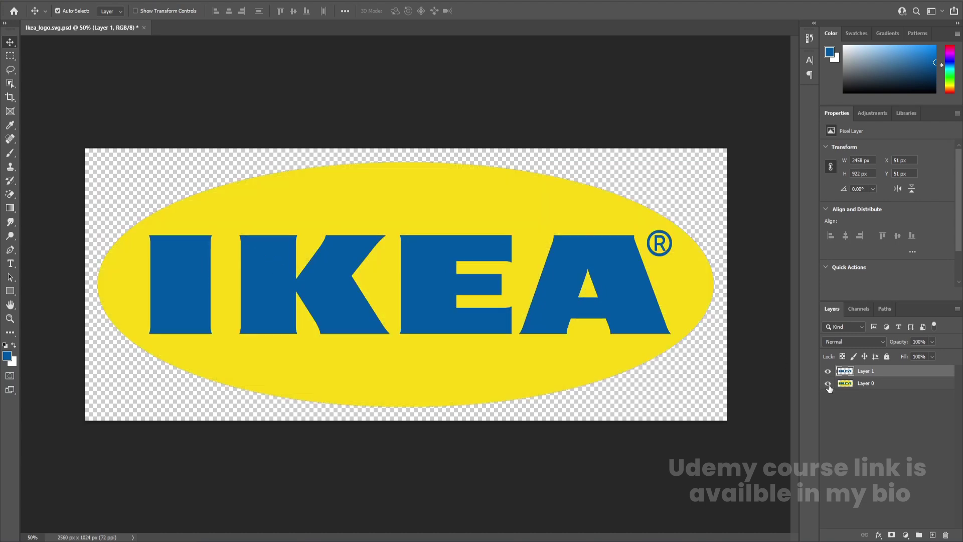
Load Layer 0's outline as a selection, fill it with yellow sampled from the ellipse, and deselect.
{"action": "left_click", "coordinate": [863, 386]}
{"action": "key", "text": "ctrl"}
{"action": "left_click", "coordinate": [845, 384], "text": "ctrl"}
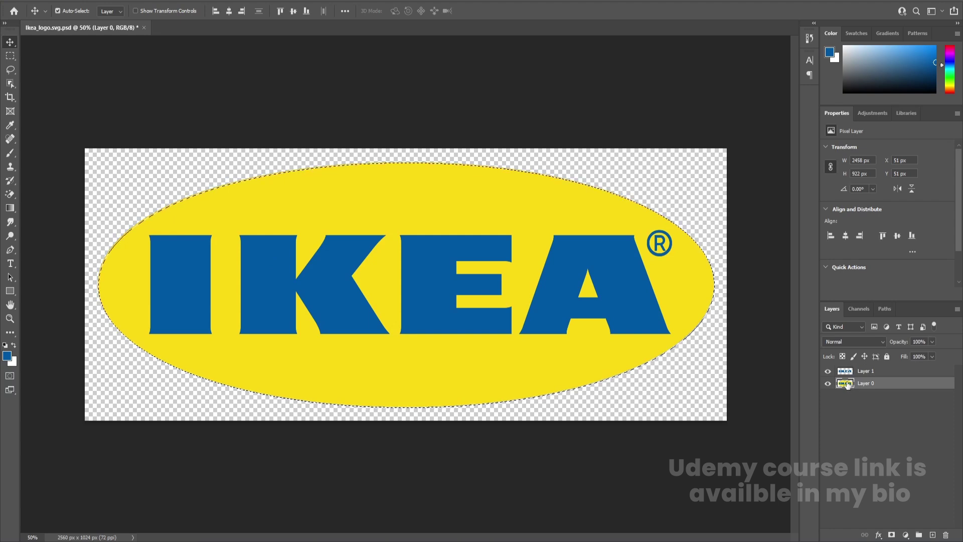
{"action": "key", "text": "Num_Lock"}
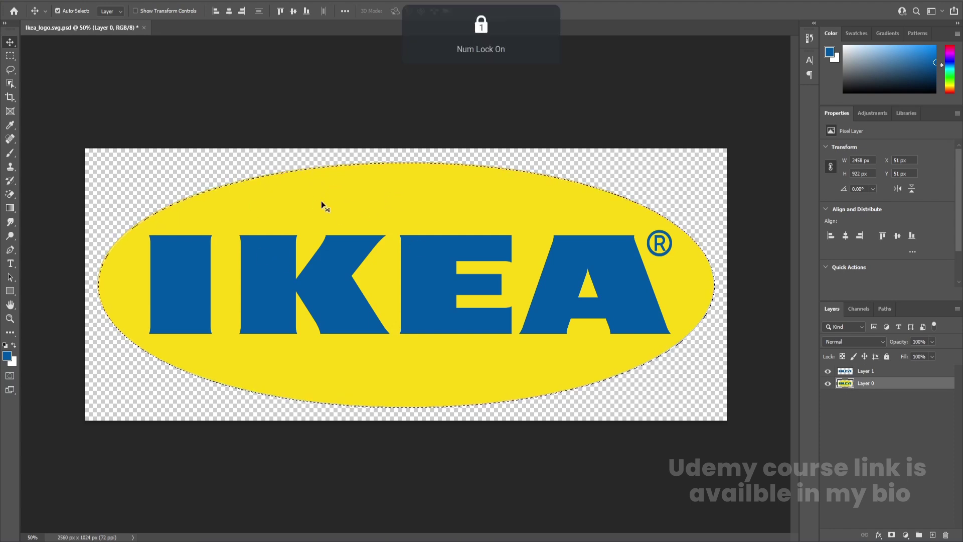
{"action": "key", "text": "i"}
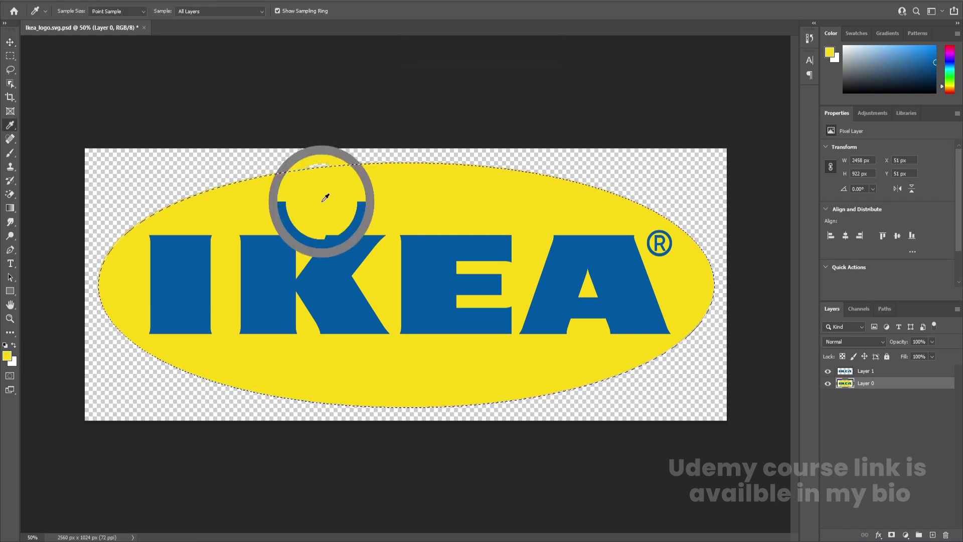
{"action": "left_click", "coordinate": [322, 201]}
{"action": "key", "text": "alt+BackSpace"}
{"action": "key", "text": "ctrl+d"}
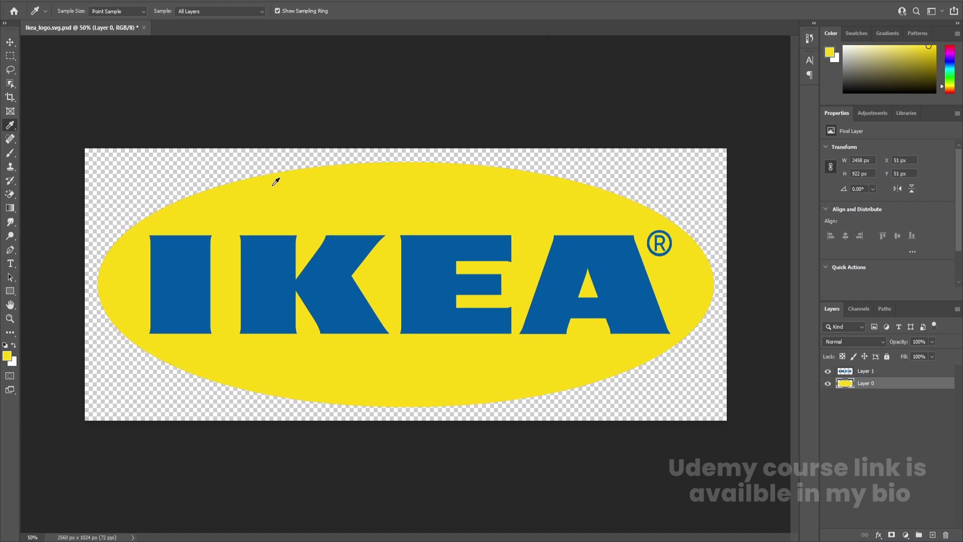
Hide Layer 0, cut the letter I out of Layer 1, and paste it in place on a new layer.
{"action": "left_click", "coordinate": [828, 383]}
{"action": "left_click", "coordinate": [879, 373]}
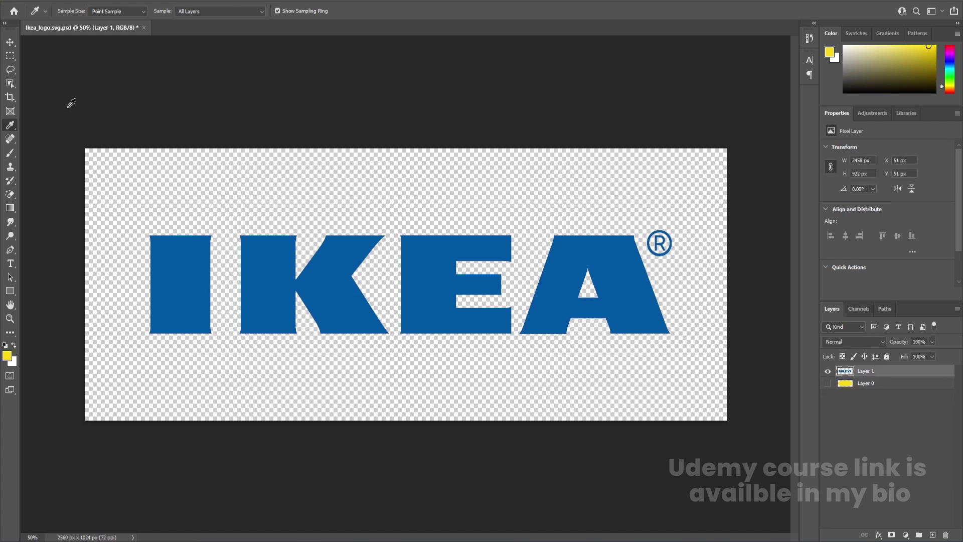
{"action": "key", "text": "m"}
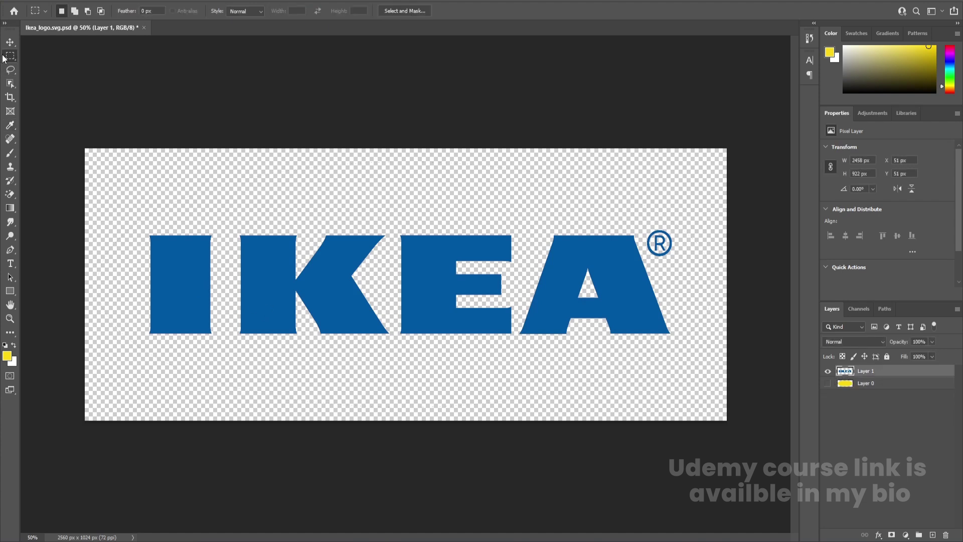
{"action": "left_click_drag", "start_coordinate": [131, 220], "coordinate": [226, 368]}
{"action": "key", "text": "ctrl+x"}
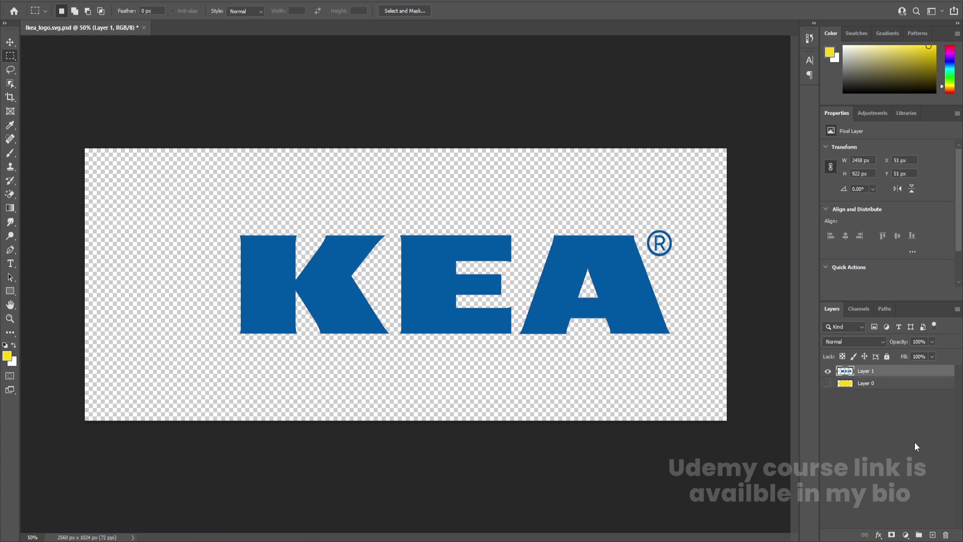
{"action": "left_click", "coordinate": [932, 533]}
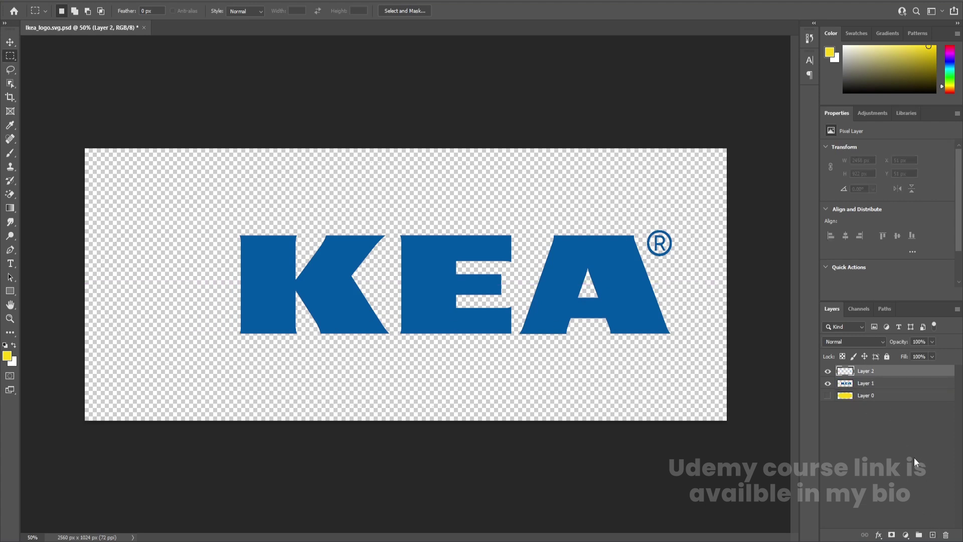
{"action": "key", "text": "ctrl+shift+v"}
Cut the letter K out of Layer 1 and paste it in place on its own new layer.
{"action": "left_click", "coordinate": [861, 384]}
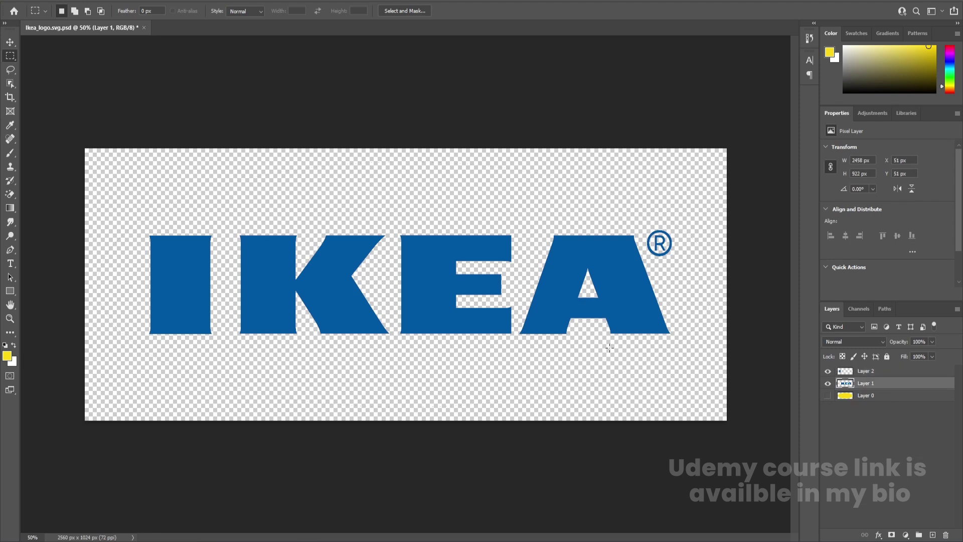
{"action": "left_click_drag", "start_coordinate": [232, 208], "coordinate": [391, 365]}
{"action": "key", "text": "ctrl+x"}
{"action": "left_click", "coordinate": [932, 534]}
{"action": "key", "text": "ctrl+shift+v"}
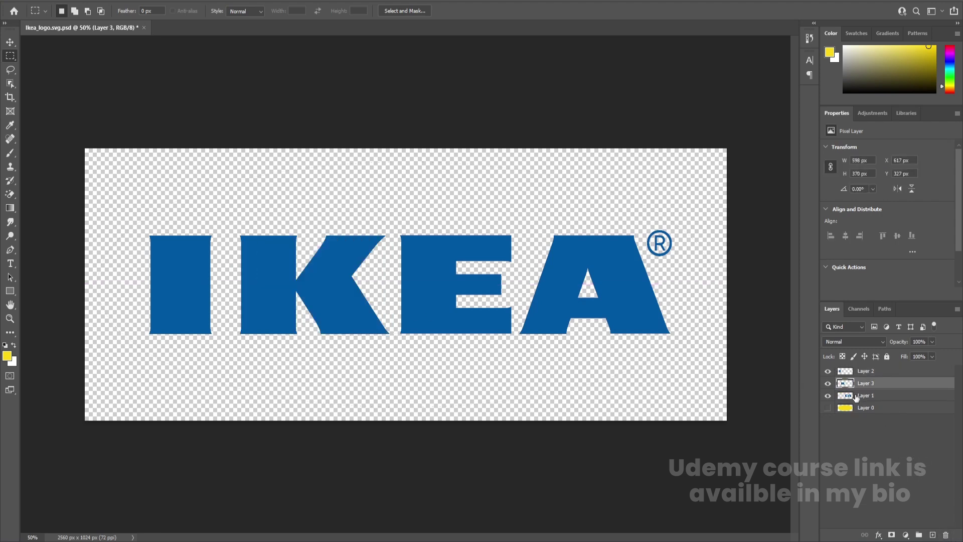
Cut the letter E out of Layer 1 and paste it in place on its own new layer.
{"action": "left_click", "coordinate": [862, 395]}
{"action": "left_click_drag", "start_coordinate": [393, 216], "coordinate": [519, 337]}
{"action": "key", "text": "ctrl+x"}
{"action": "left_click", "coordinate": [932, 533]}
{"action": "key", "text": "ctrl+shift+v"}
Cut the ® symbol out of Layer 1 and paste it in place on its own new layer.
{"action": "left_click", "coordinate": [862, 408]}
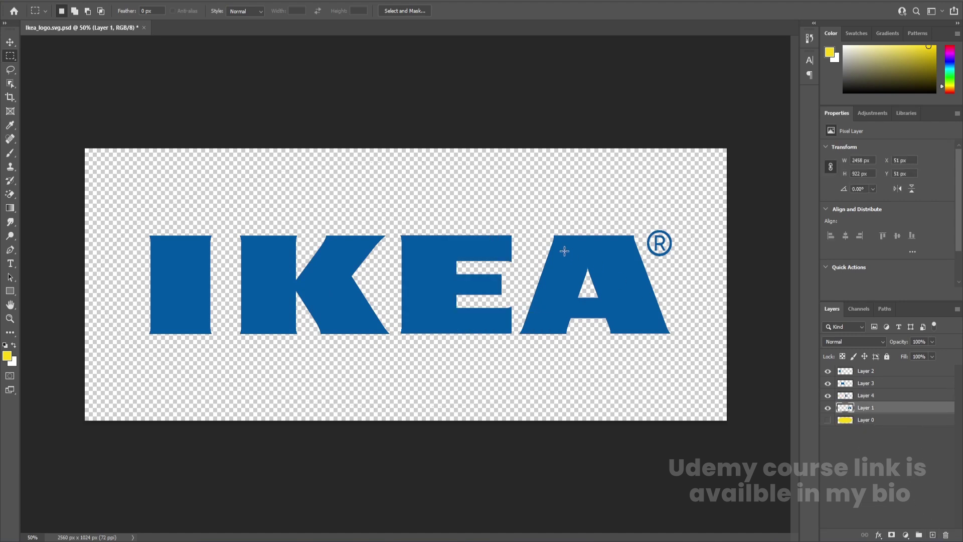
{"action": "left_click_drag", "start_coordinate": [644, 222], "coordinate": [680, 259]}
{"action": "key", "text": "ctrl+x"}
{"action": "left_click", "coordinate": [932, 534]}
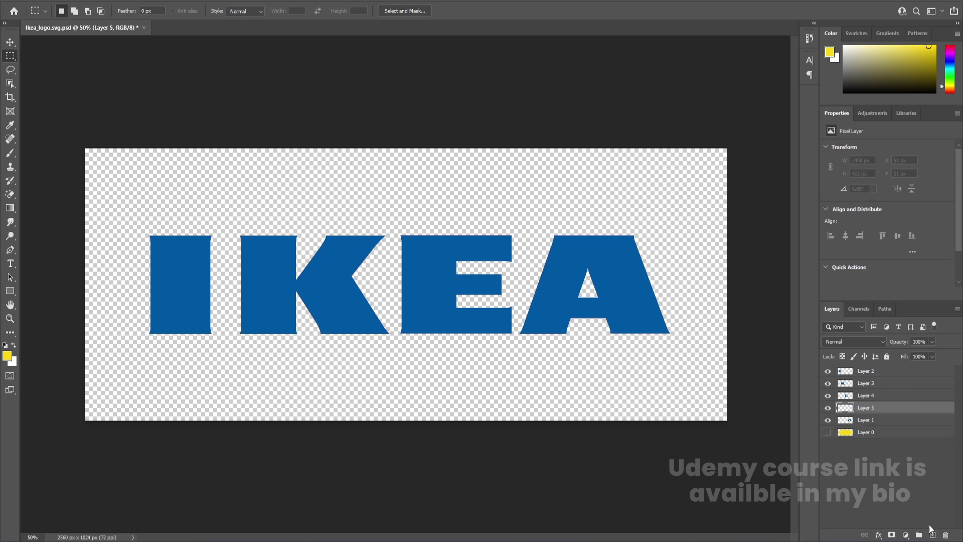
{"action": "key", "text": "ctrl+shift+v"}
Hide the layers above Layer 1, cut out the letter A, and paste it in place on a new layer.
{"action": "left_click_drag", "start_coordinate": [828, 407], "coordinate": [816, 368]}
{"action": "left_click_drag", "start_coordinate": [471, 206], "coordinate": [702, 362]}
{"action": "left_click", "coordinate": [871, 422]}
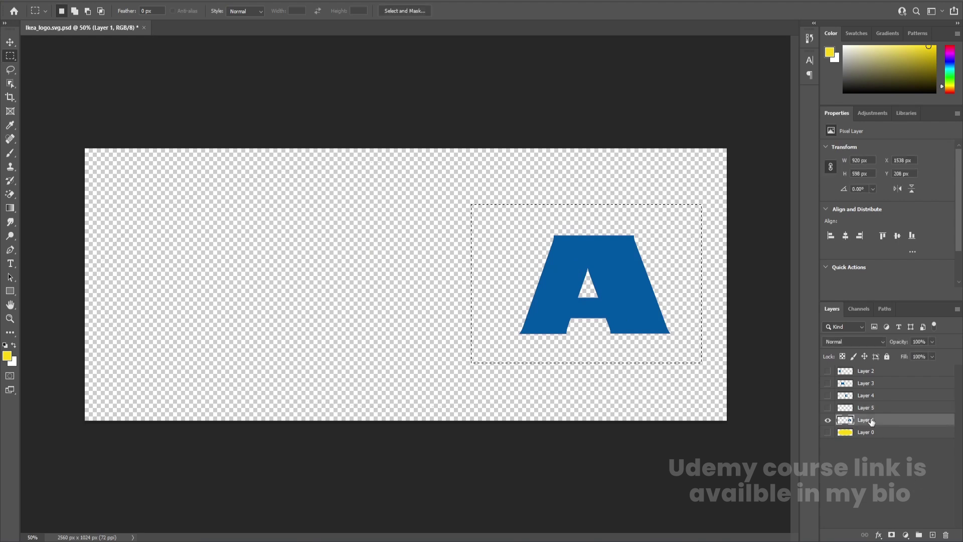
{"action": "key", "text": "ctrl+x"}
{"action": "left_click", "coordinate": [932, 535]}
{"action": "key", "text": "ctrl+shift+v"}
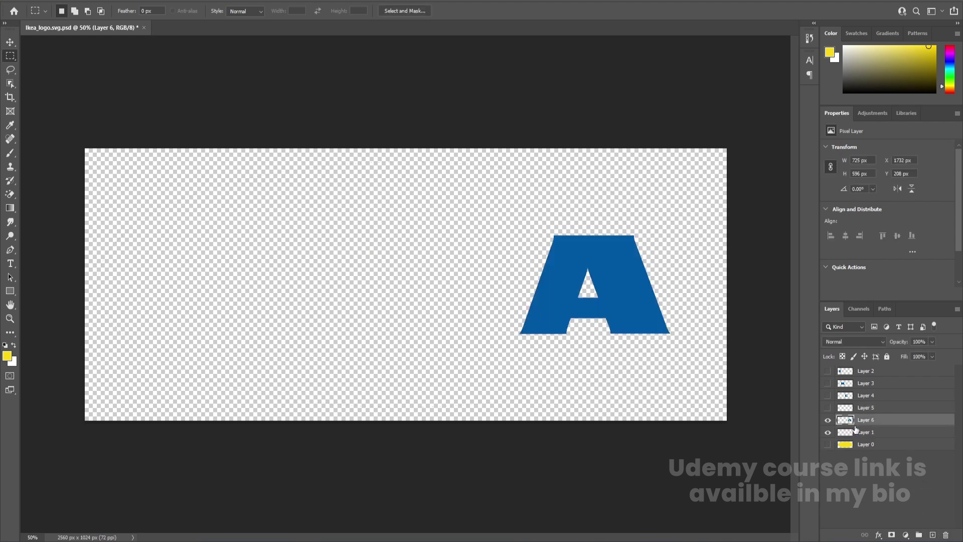
Delete the emptied Layer 1.
{"action": "left_click", "coordinate": [860, 433]}
{"action": "left_click", "coordinate": [945, 535]}
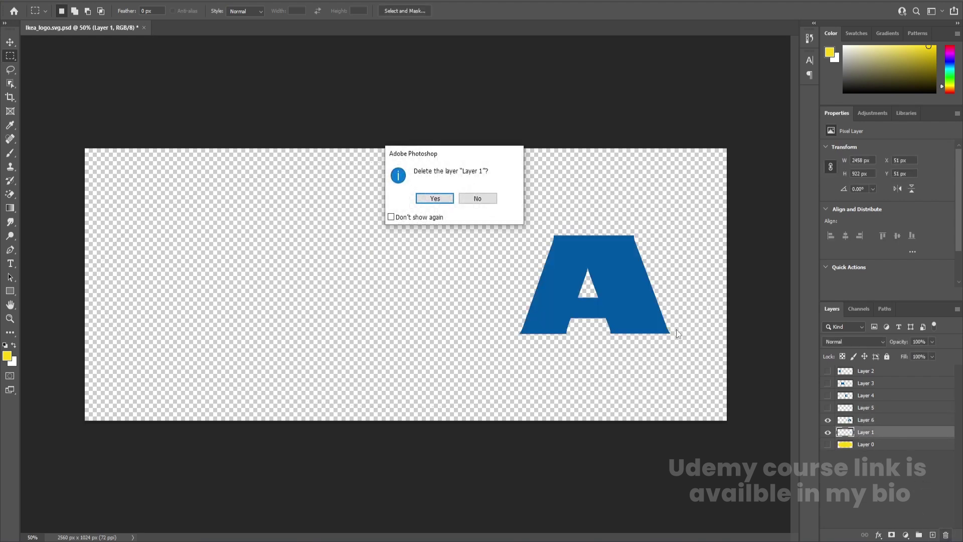
{"action": "key", "text": "Return"}
Place the letter A's layer above the ® layer, show every hidden layer, and save the document.
{"action": "left_click_drag", "start_coordinate": [871, 419], "coordinate": [892, 401]}
{"action": "left_click_drag", "start_coordinate": [828, 421], "coordinate": [827, 367]}
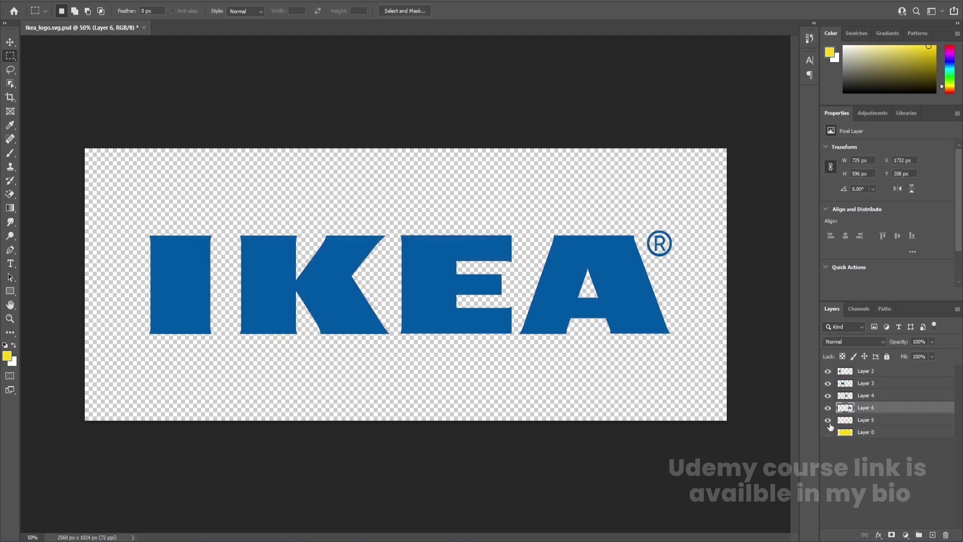
{"action": "left_click", "coordinate": [827, 432]}
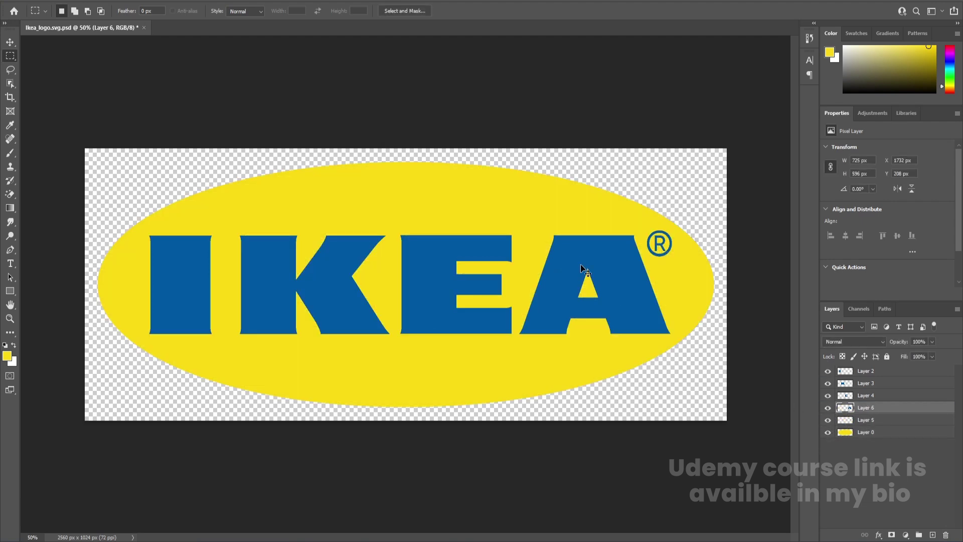
{"action": "key", "text": "ctrl+s"}
Add a new layer beneath the yellow ellipse, fill it with blue sampled from the letter A, and save the document.
{"action": "left_click", "coordinate": [862, 441]}
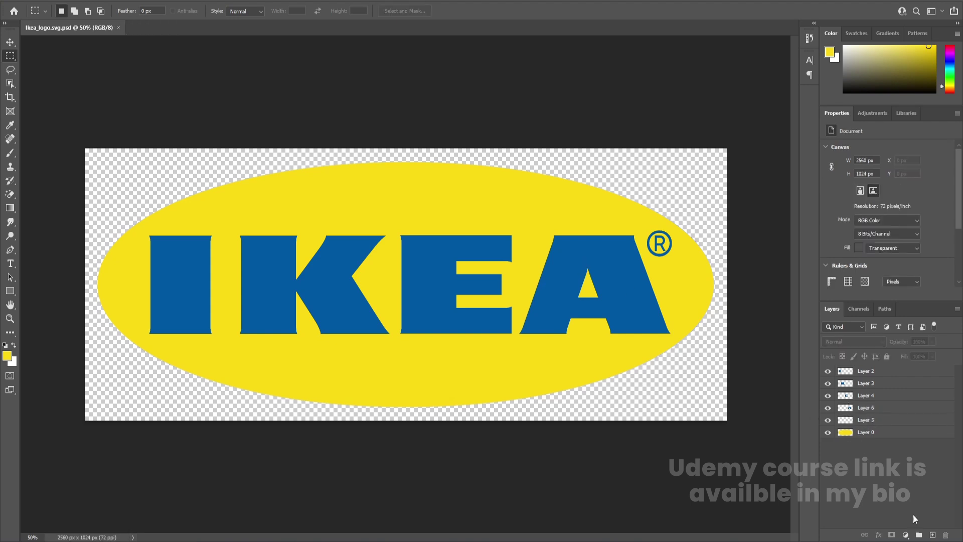
{"action": "left_click", "coordinate": [932, 535]}
{"action": "left_click_drag", "start_coordinate": [869, 373], "coordinate": [883, 454]}
{"action": "key", "text": "i"}
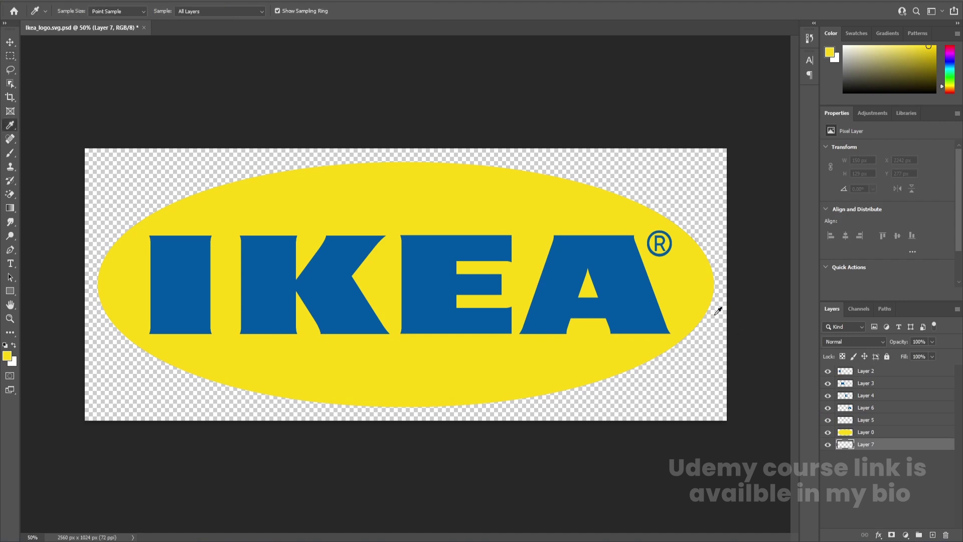
{"action": "left_click", "coordinate": [622, 263]}
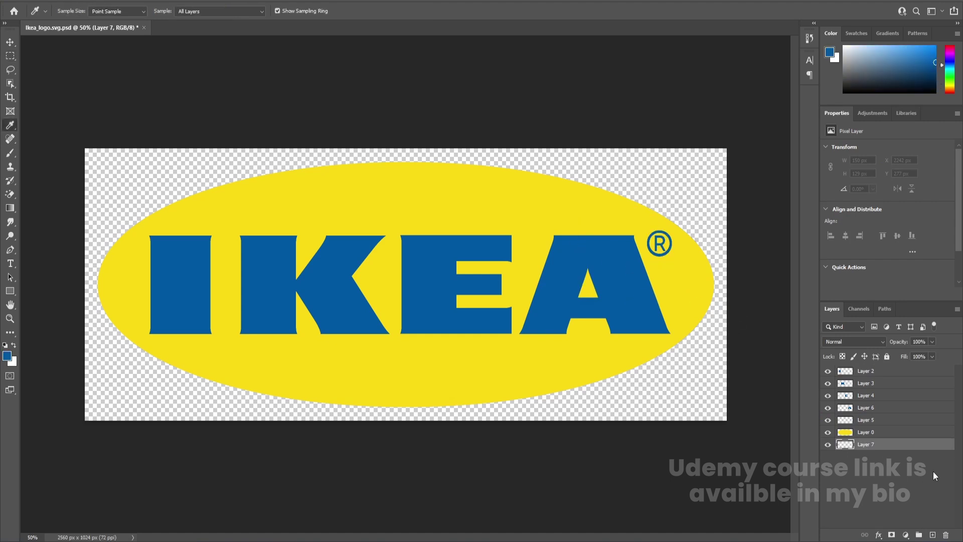
{"action": "key", "text": "alt+BackSpace"}
{"action": "key", "text": "ctrl+s"}
{"action": "left_click", "coordinate": [827, 433]}
{"action": "left_click", "coordinate": [828, 432]}
{"action": "key", "text": "ctrl+s"}
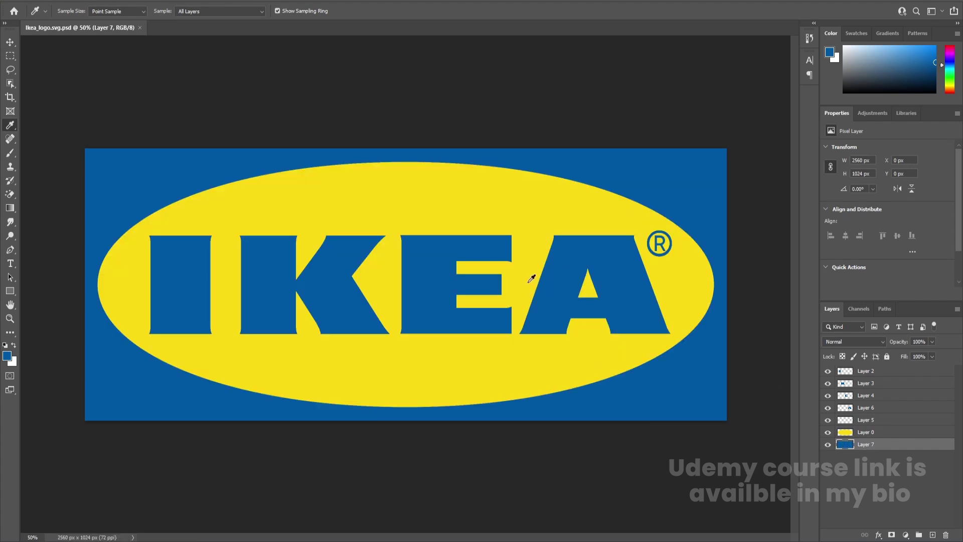
{"action": "key", "text": "v"}
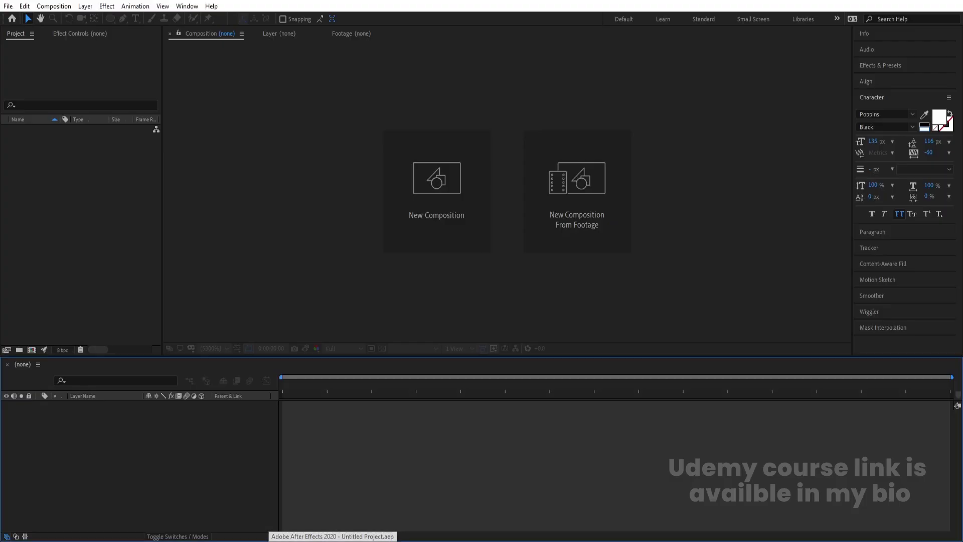
In After Effects, create a composition named Main Animation with a white (FFFFFF) background.
{"action": "left_click", "coordinate": [408, 198]}
{"action": "type", "text": "Main Animation"}
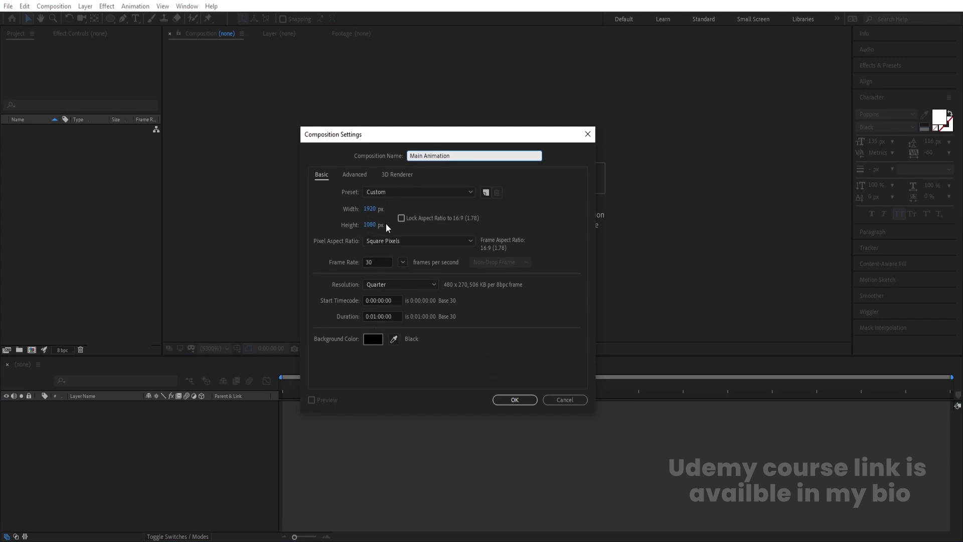
{"action": "left_click", "coordinate": [374, 337]}
{"action": "left_click_drag", "start_coordinate": [139, 210], "coordinate": [40, 197]}
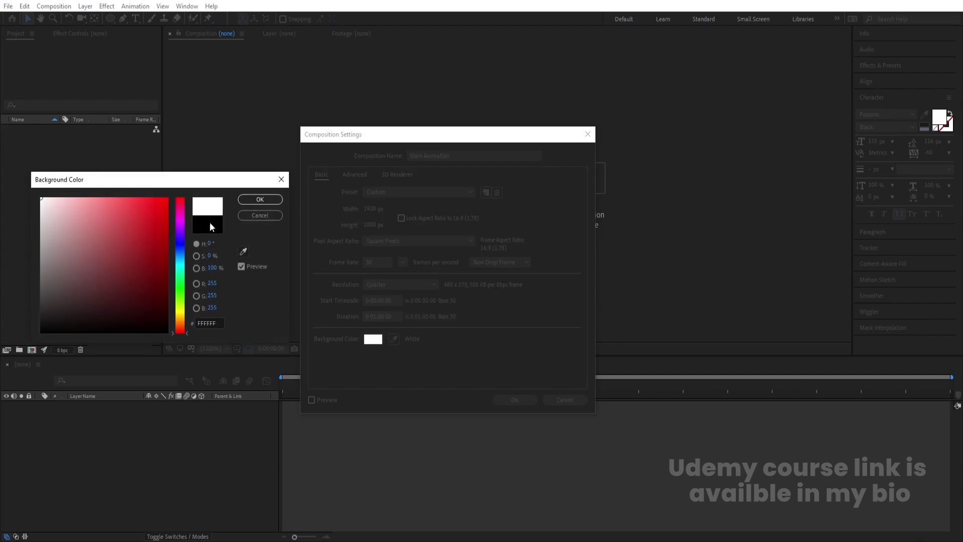
{"action": "left_click", "coordinate": [260, 199]}
{"action": "left_click", "coordinate": [516, 400]}
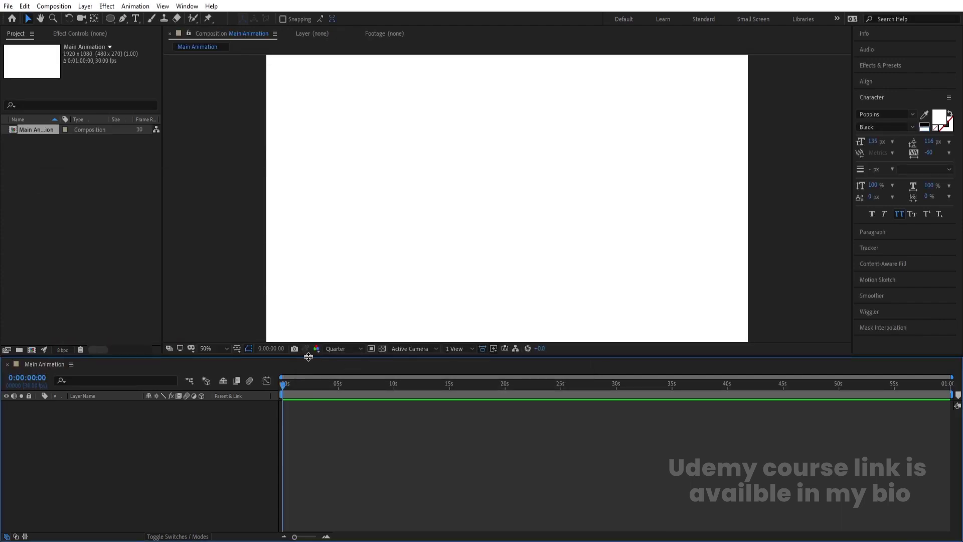
Turn on the Title/Action Safe guides and import Ikea_logo.svg.psd as a Composition - Retain Layer Sizes.
{"action": "left_click", "coordinate": [241, 351]}
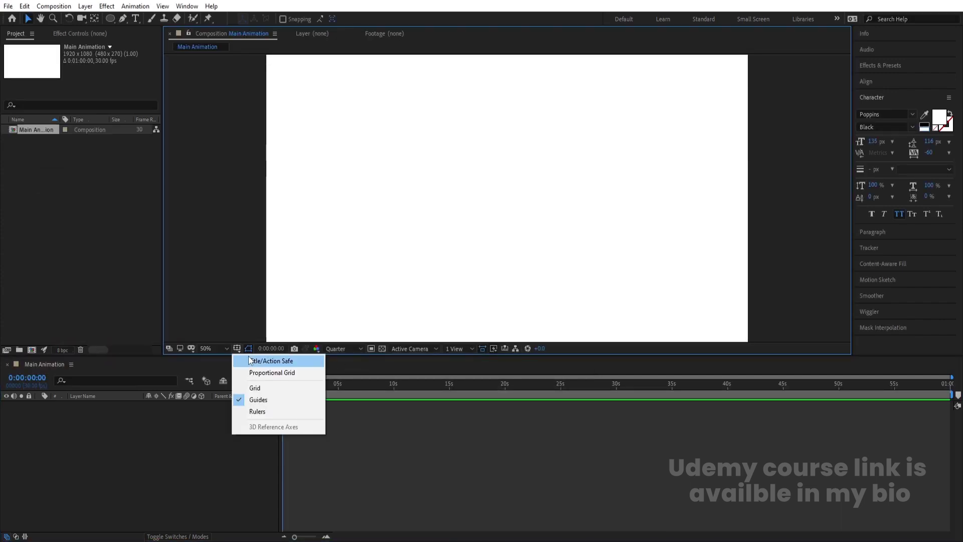
{"action": "left_click", "coordinate": [248, 358]}
{"action": "key", "text": "ctrl+i"}
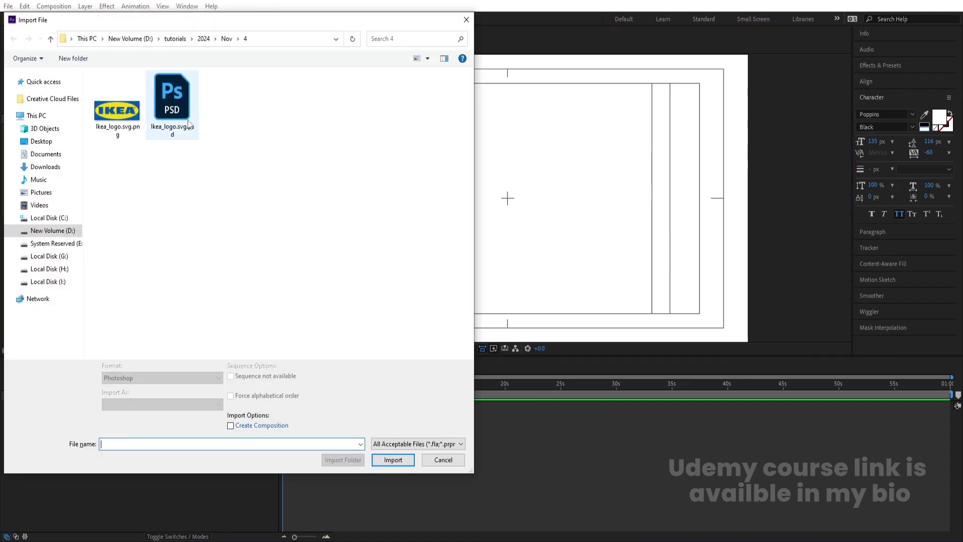
{"action": "left_click", "coordinate": [191, 122]}
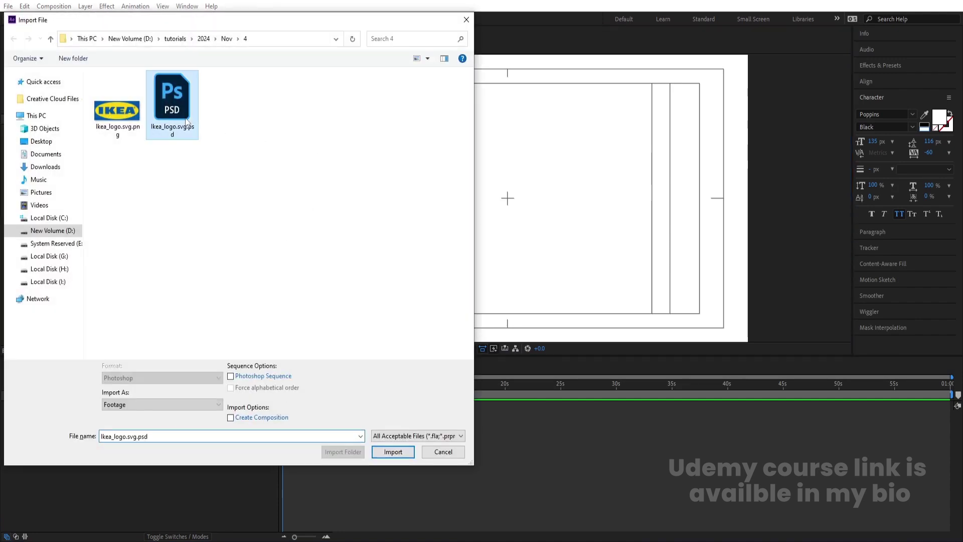
{"action": "left_click", "coordinate": [137, 407]}
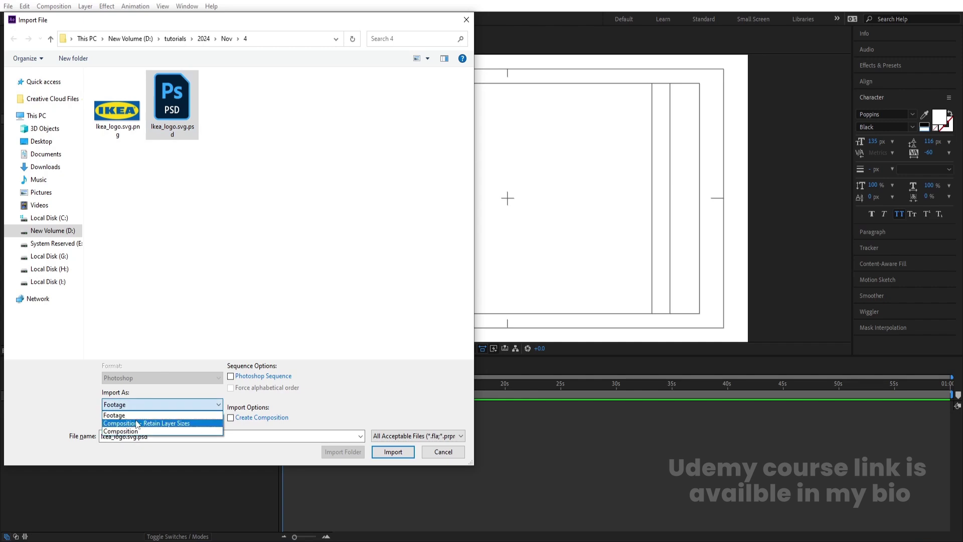
{"action": "left_click", "coordinate": [137, 424]}
{"action": "left_click", "coordinate": [408, 453]}
{"action": "left_click", "coordinate": [496, 332]}
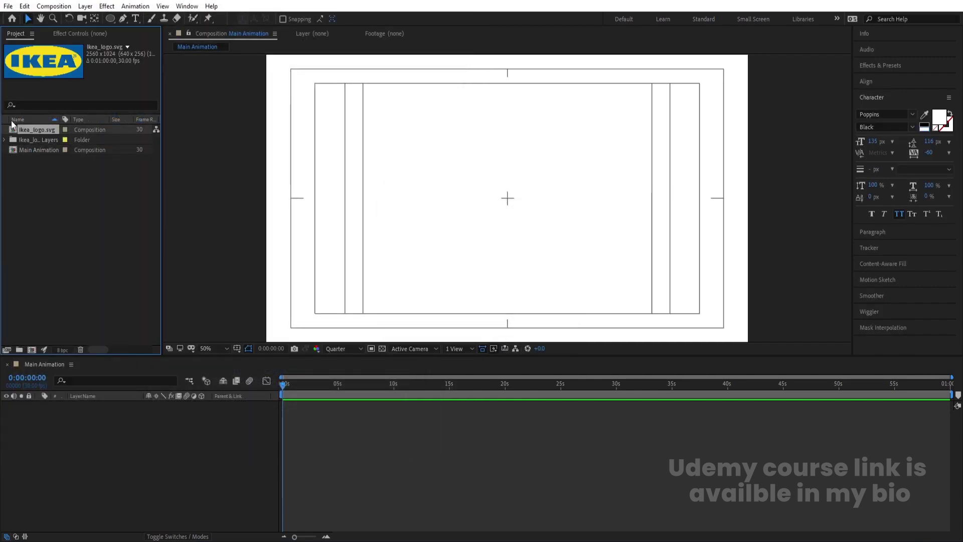
Copy all layers of the Ikea_logo.svg composition into the Main Animation composition.
{"action": "double_click", "coordinate": [35, 129]}
{"action": "left_click_drag", "start_coordinate": [105, 489], "coordinate": [82, 403]}
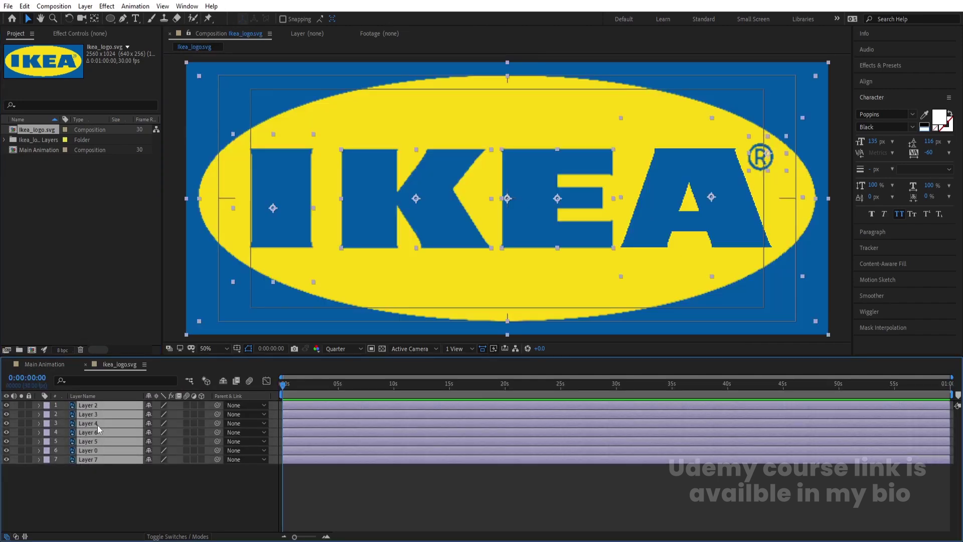
{"action": "key", "text": "ctrl+c"}
{"action": "left_click", "coordinate": [47, 364]}
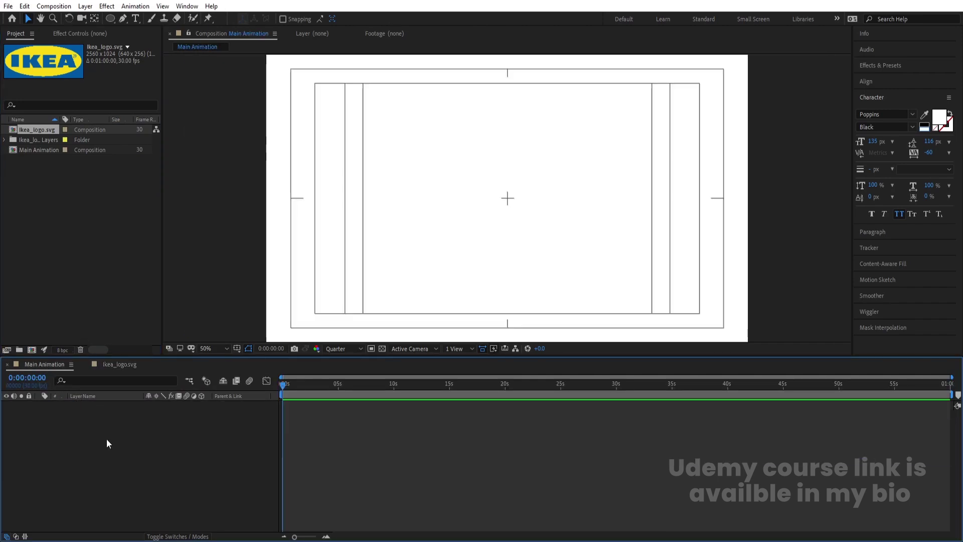
{"action": "key", "text": "ctrl+v"}
Parent the six layers from Layer 2 down to Layer 0 to Layer 7.
{"action": "left_click", "coordinate": [116, 492]}
{"action": "left_click", "coordinate": [110, 451]}
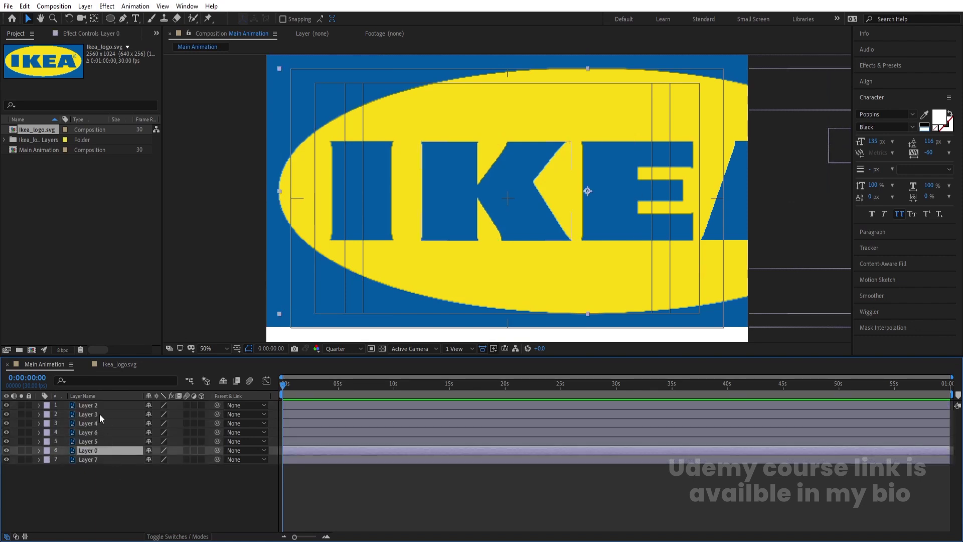
{"action": "left_click", "coordinate": [95, 407], "text": "shift"}
{"action": "left_click_drag", "start_coordinate": [212, 450], "coordinate": [127, 468]}
Center Layer 7 horizontally and vertically in the composition and set its scale to 37%.
{"action": "left_click", "coordinate": [110, 459]}
{"action": "key", "text": "s"}
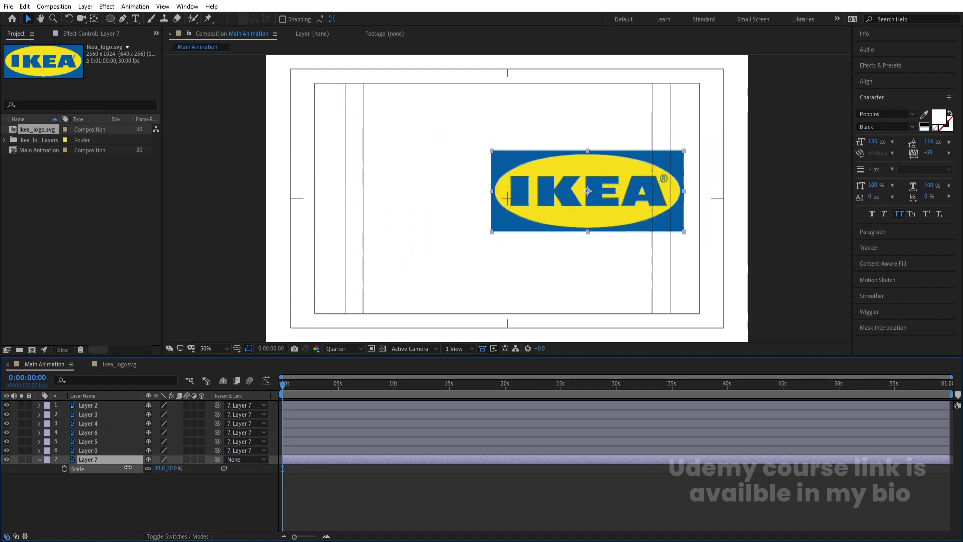
{"action": "left_click", "coordinate": [874, 82]}
{"action": "left_click", "coordinate": [880, 108]}
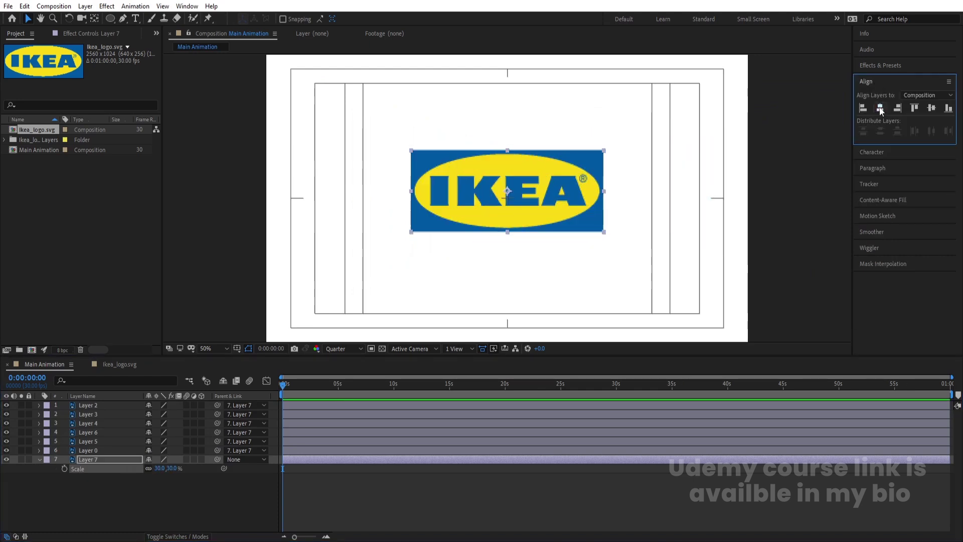
{"action": "left_click", "coordinate": [931, 108]}
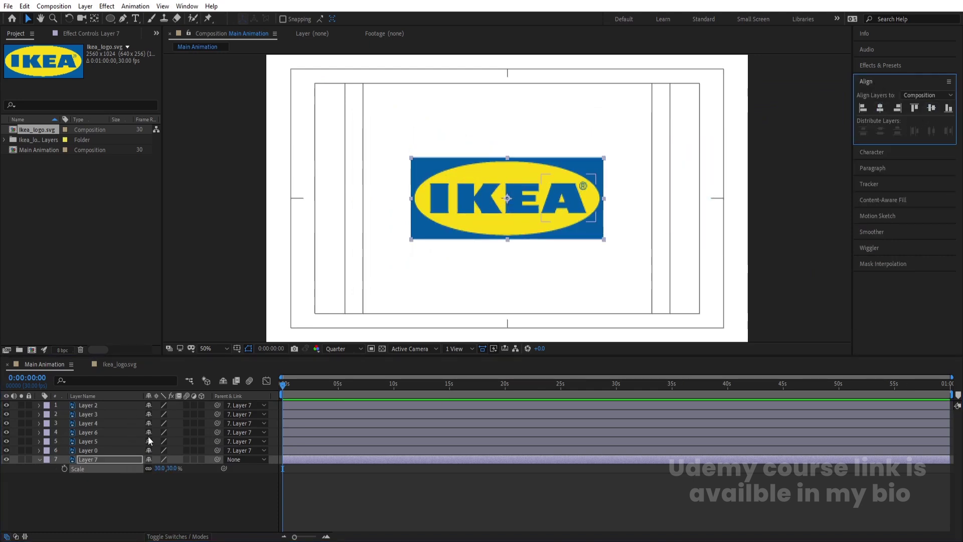
{"action": "left_click_drag", "start_coordinate": [161, 468], "coordinate": [165, 471]}
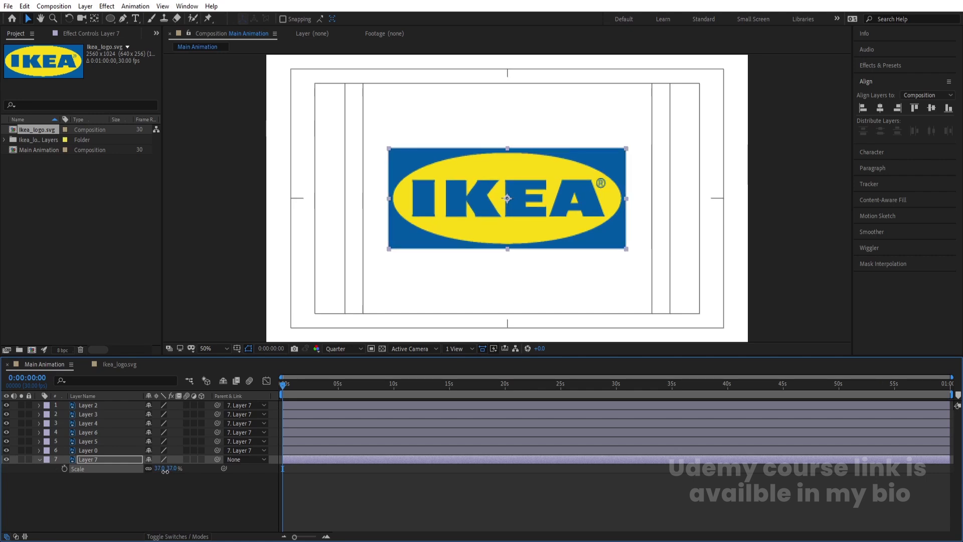
Set the parent of the six layers above Layer 7 to None, and hide the four letter layers and the ® layer.
{"action": "left_click", "coordinate": [113, 496]}
{"action": "left_click", "coordinate": [116, 450]}
{"action": "left_click", "coordinate": [85, 407], "text": "shift"}
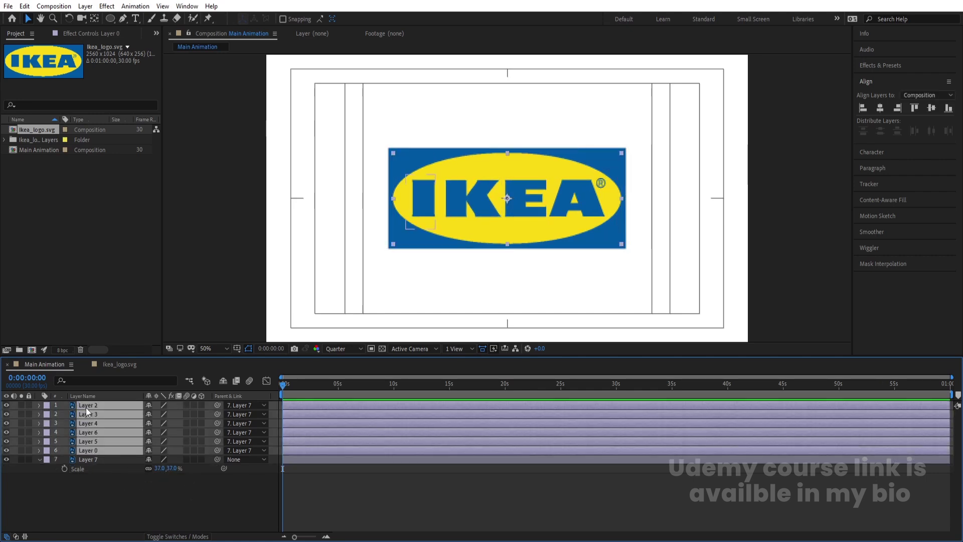
{"action": "left_click", "coordinate": [243, 405]}
{"action": "left_click", "coordinate": [242, 422]}
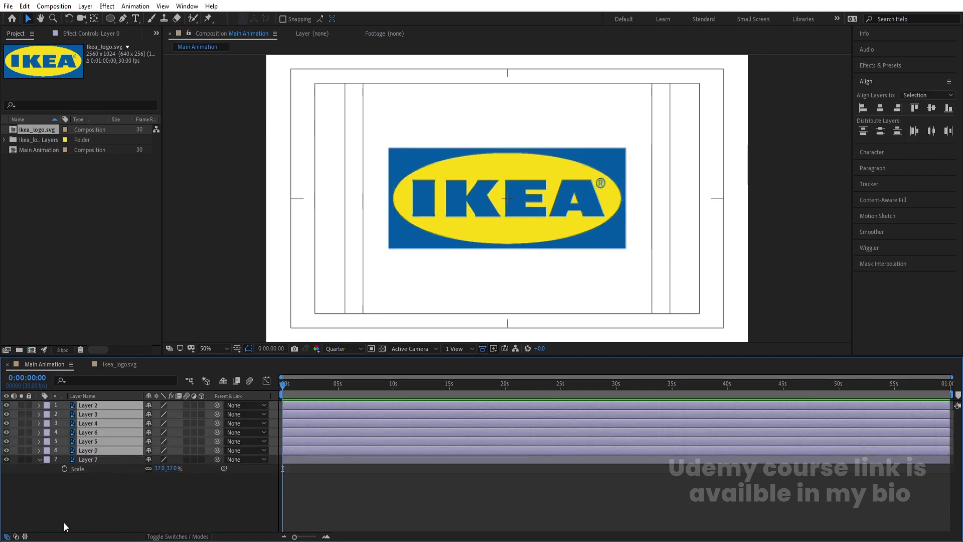
{"action": "left_click", "coordinate": [65, 522]}
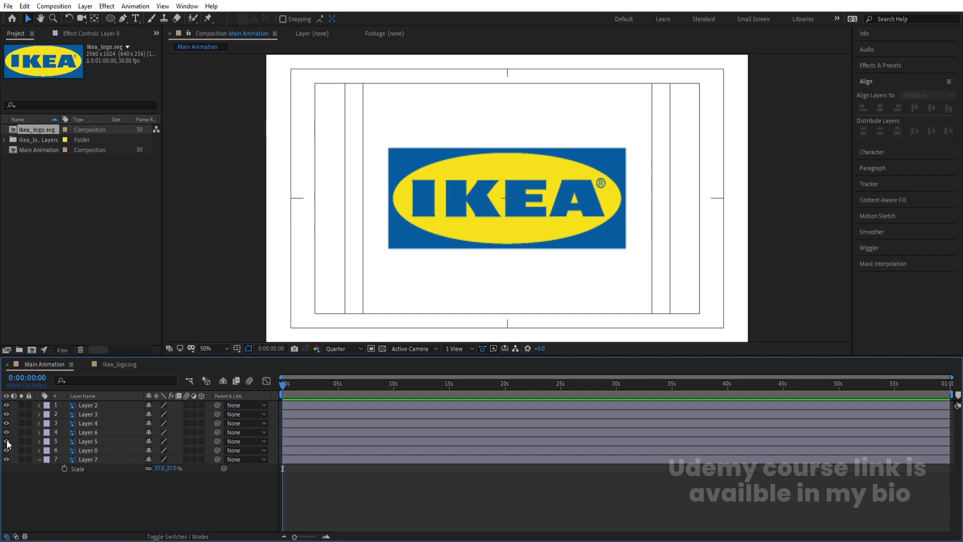
{"action": "left_click_drag", "start_coordinate": [7, 441], "coordinate": [6, 403]}
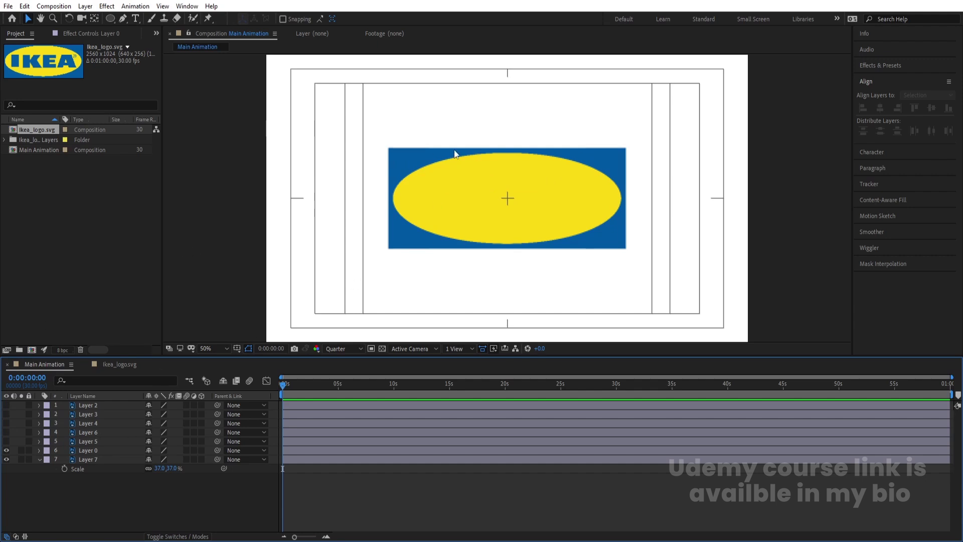
Move Layer 7's anchor point to the middle of the blue rectangle's left edge.
{"action": "left_click", "coordinate": [109, 459]}
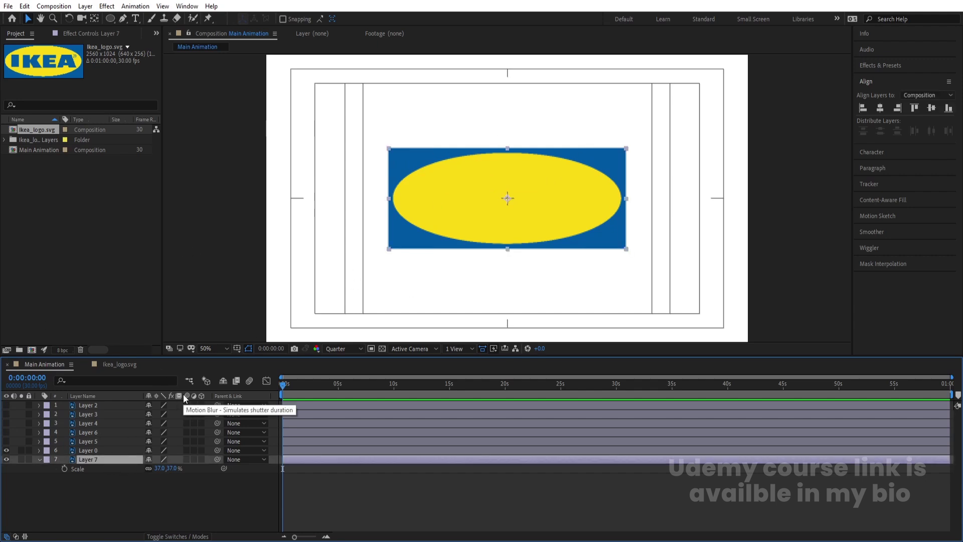
{"action": "key", "text": "y"}
{"action": "left_click_drag", "start_coordinate": [506, 199], "coordinate": [390, 199]}
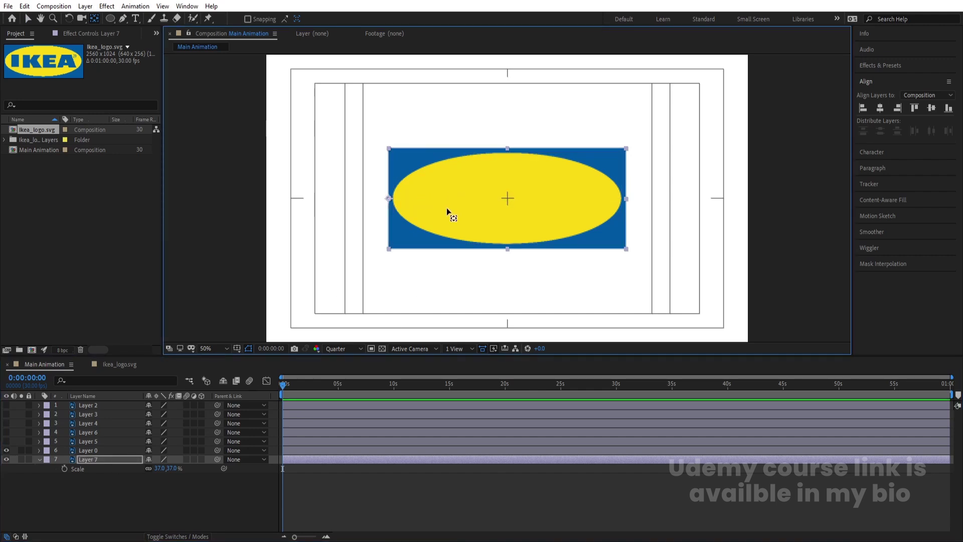
Unlink Layer 7's scale proportions and stretch only its width to 58%.
{"action": "left_click", "coordinate": [113, 457]}
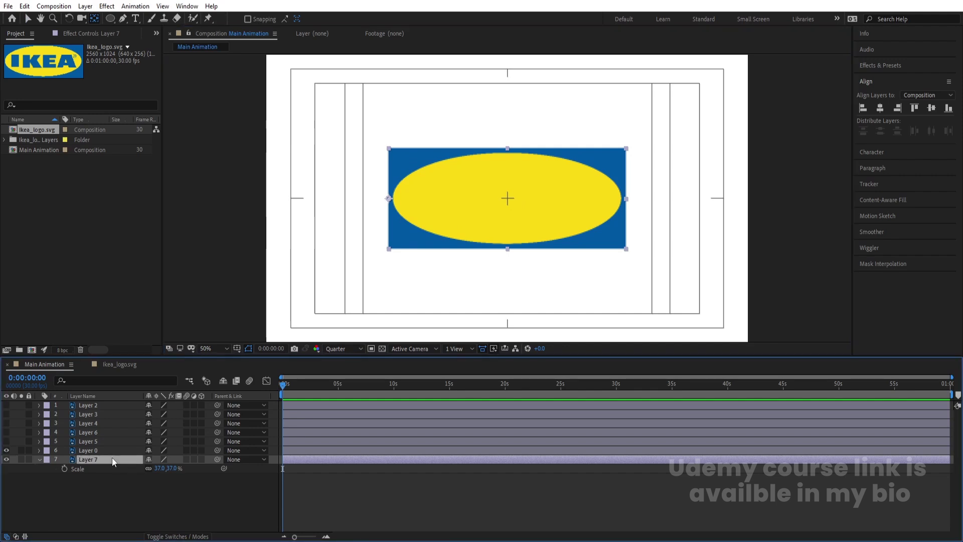
{"action": "key", "text": "s"}
{"action": "key", "text": "s"}
{"action": "left_click_drag", "start_coordinate": [159, 468], "coordinate": [171, 468]}
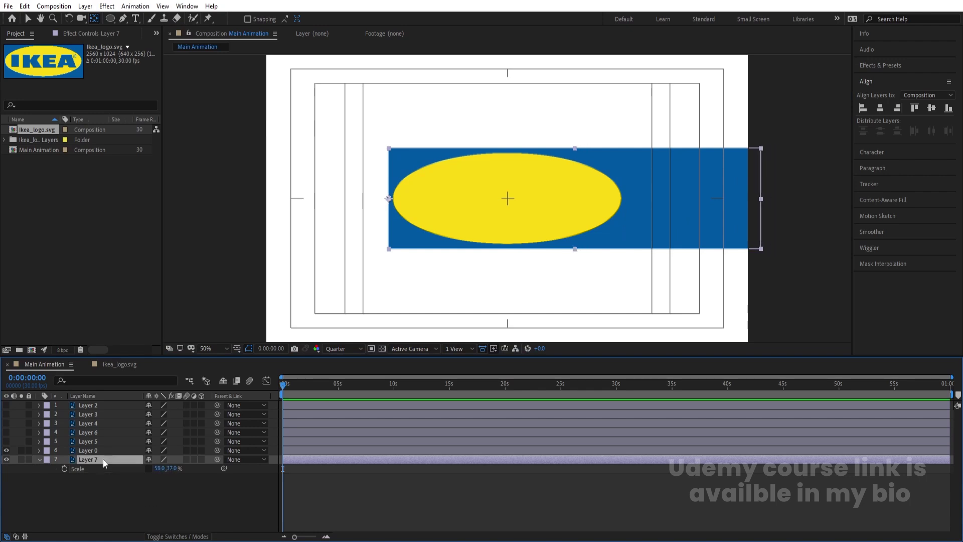
Keyframe Layer 7's position to slide in from off-screen at 1930.4, 540 at 0 seconds to 486.4, 540 at 1 second.
{"action": "key", "text": "p"}
{"action": "left_click", "coordinate": [65, 468]}
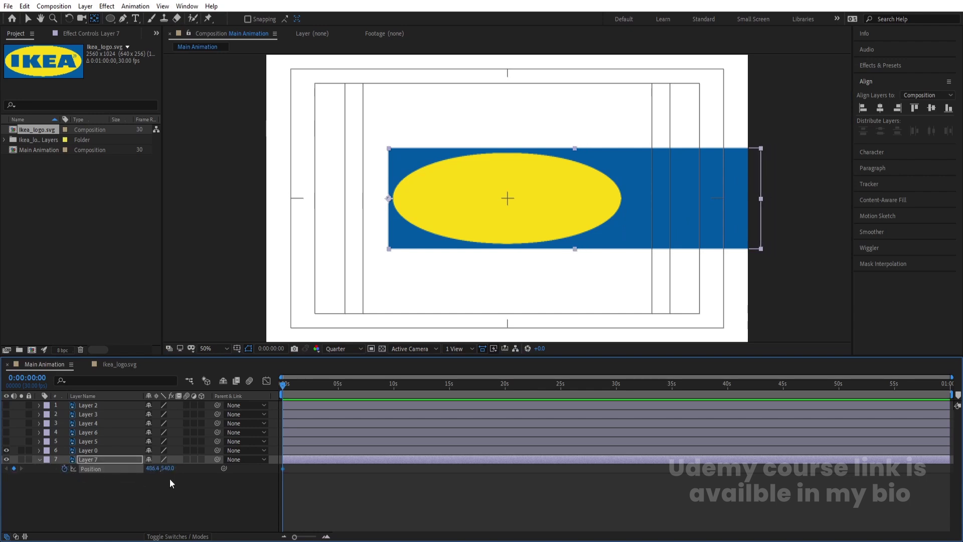
{"action": "scroll", "coordinate": [339, 421], "scroll_direction": "up", "scroll_amount": 3}
{"action": "left_click", "coordinate": [369, 384]}
{"action": "key", "text": "Page_Down"}
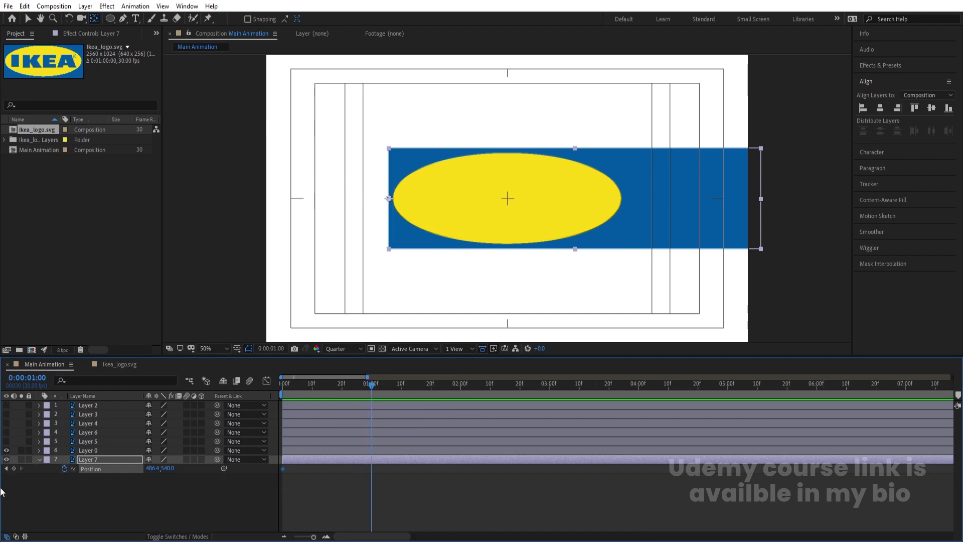
{"action": "key", "text": "Home"}
{"action": "left_click_drag", "start_coordinate": [147, 469], "coordinate": [808, 403]}
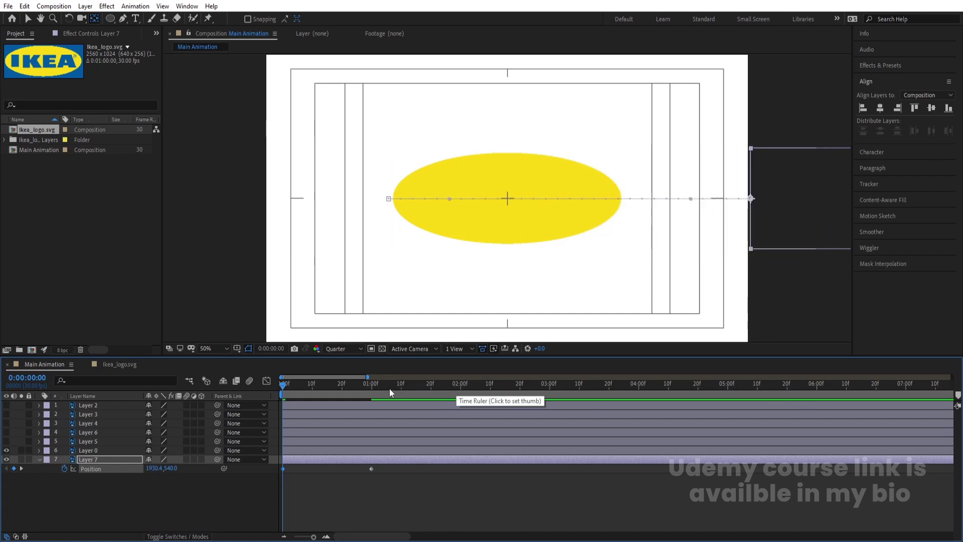
Animate Layer 7's horizontal scale from 58% at 1 second to 37% at 2 seconds.
{"action": "left_click", "coordinate": [371, 387]}
{"action": "left_click", "coordinate": [83, 460]}
{"action": "key", "text": "s"}
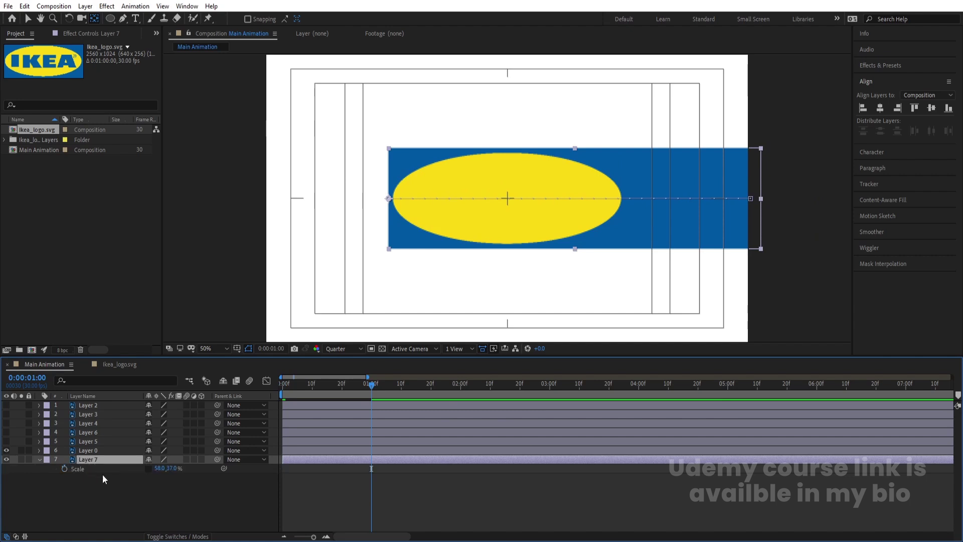
{"action": "left_click", "coordinate": [64, 469]}
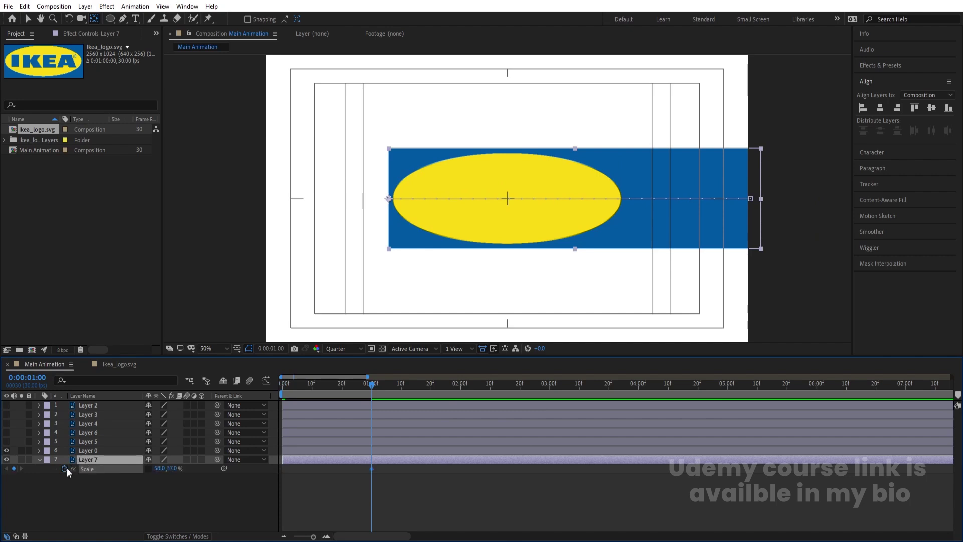
{"action": "left_click", "coordinate": [459, 384]}
{"action": "left_click", "coordinate": [158, 468]}
{"action": "type", "text": "37"}
{"action": "key", "text": "Return"}
Reveal Layer 7's animated properties and apply Easy Ease to all of its position and scale keyframes.
{"action": "left_click", "coordinate": [343, 480]}
{"action": "key", "text": "u"}
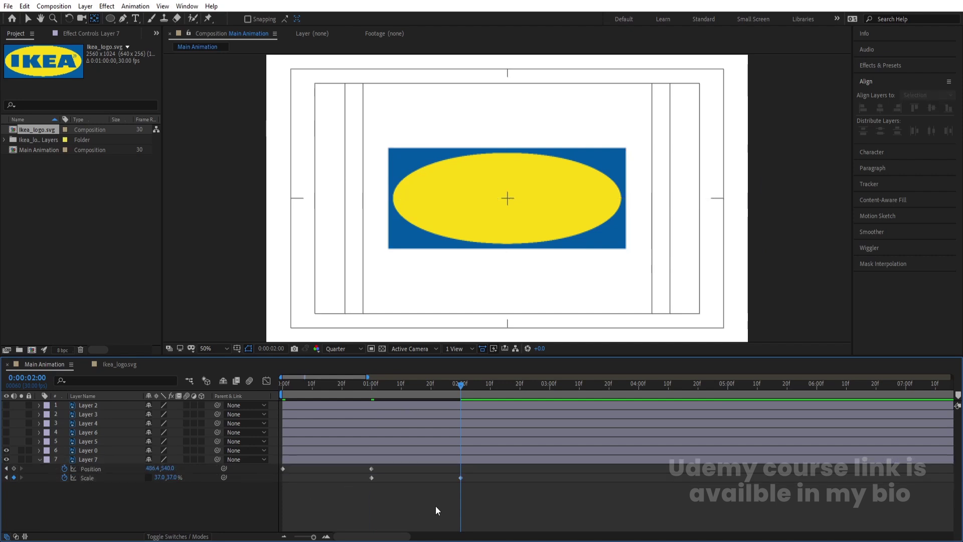
{"action": "left_click_drag", "start_coordinate": [489, 501], "coordinate": [155, 426]}
{"action": "key", "text": "F9"}
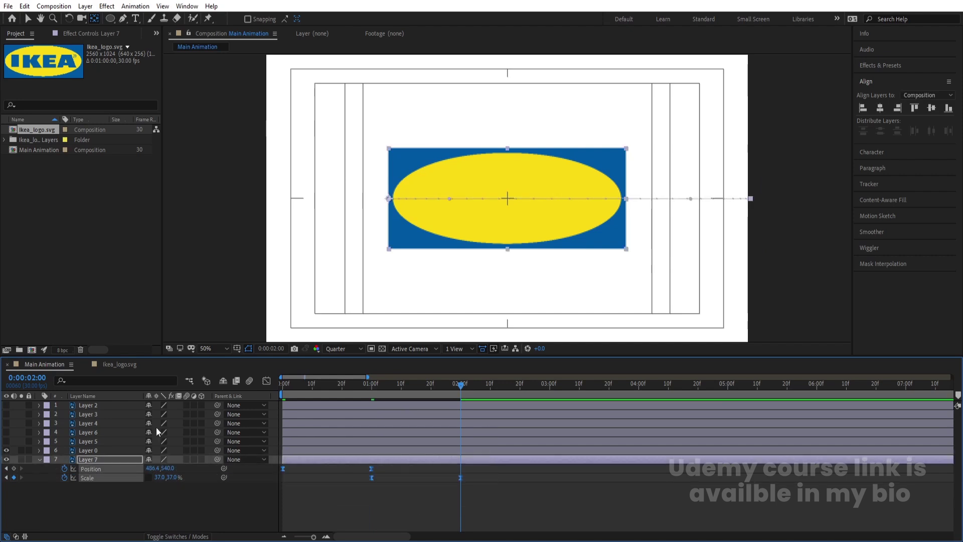
Reshape Layer 7's position speed curve in the Graph Editor so the slide starts fast and slows gradually.
{"action": "left_click", "coordinate": [267, 380]}
{"action": "left_click_drag", "start_coordinate": [392, 483], "coordinate": [349, 500]}
{"action": "key", "text": "shift+F3"}
{"action": "left_click", "coordinate": [191, 504]}
{"action": "left_click", "coordinate": [93, 468]}
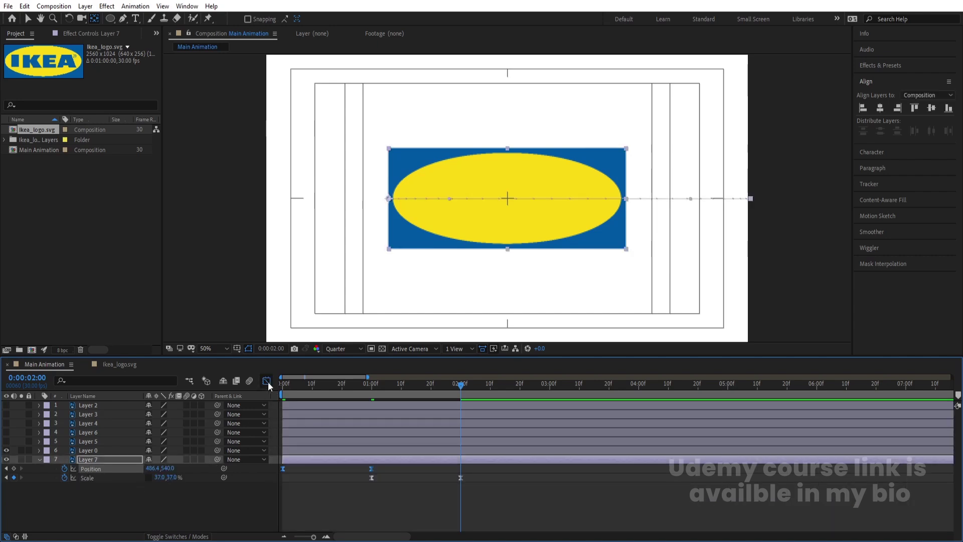
{"action": "left_click", "coordinate": [267, 380]}
{"action": "left_click_drag", "start_coordinate": [389, 441], "coordinate": [287, 507]}
Reshape Layer 7's scale speed curve to peak early and slow gradually, and preview the animation from the start.
{"action": "left_click", "coordinate": [266, 382]}
{"action": "left_click_drag", "start_coordinate": [365, 474], "coordinate": [375, 409]}
{"action": "left_click", "coordinate": [272, 380]}
{"action": "key", "text": "Home"}
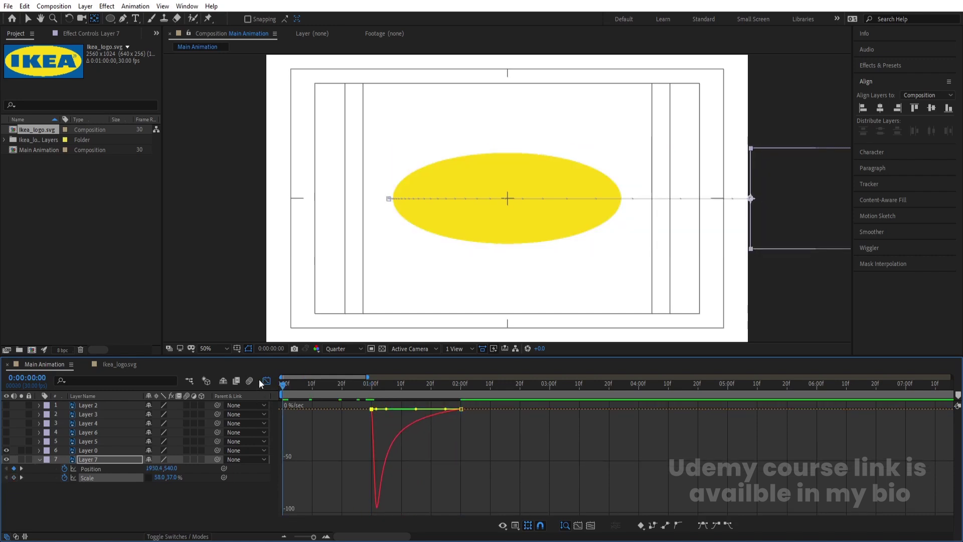
{"action": "left_click", "coordinate": [266, 380]}
{"action": "key", "text": "space"}
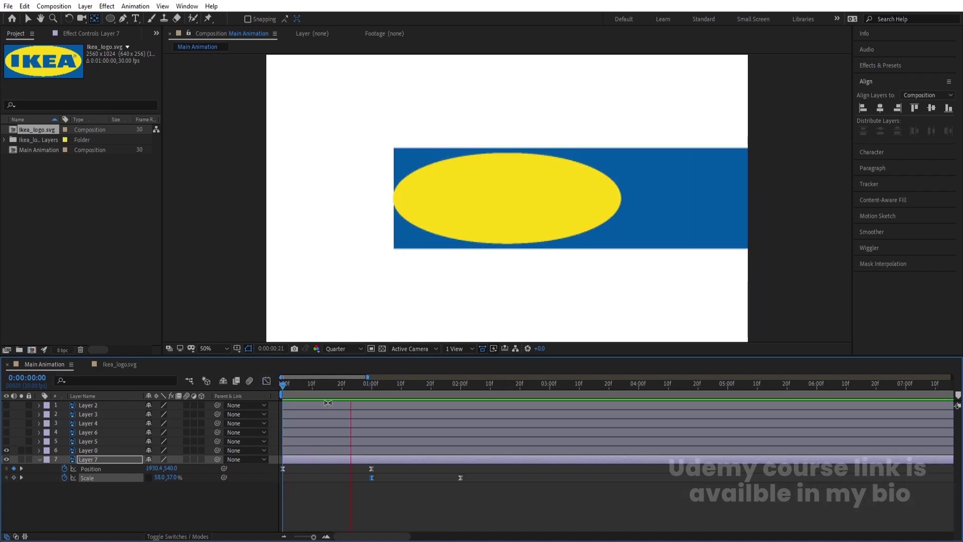
{"action": "key", "text": "space"}
Trim the start of Layer 0, the yellow ellipse, to 1 second.
{"action": "left_click", "coordinate": [372, 386]}
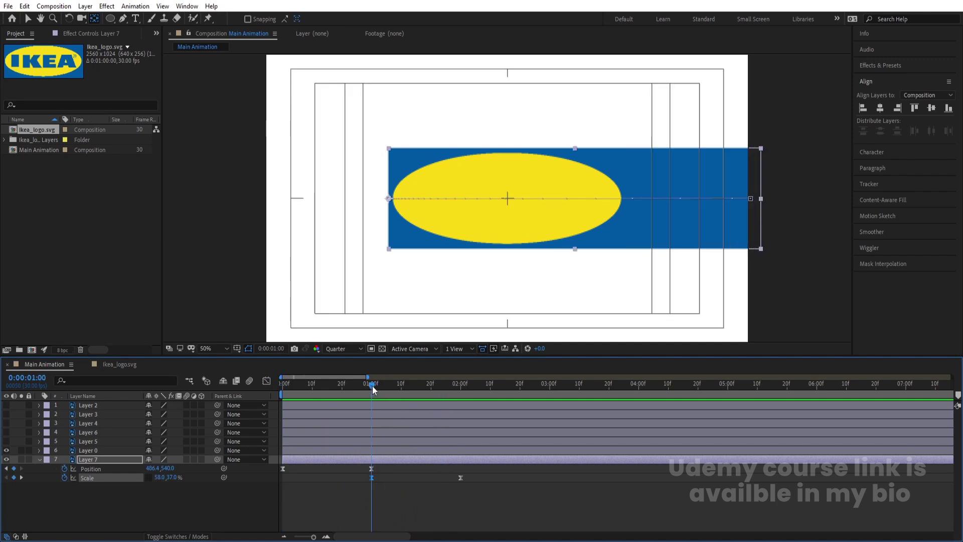
{"action": "left_click", "coordinate": [109, 450]}
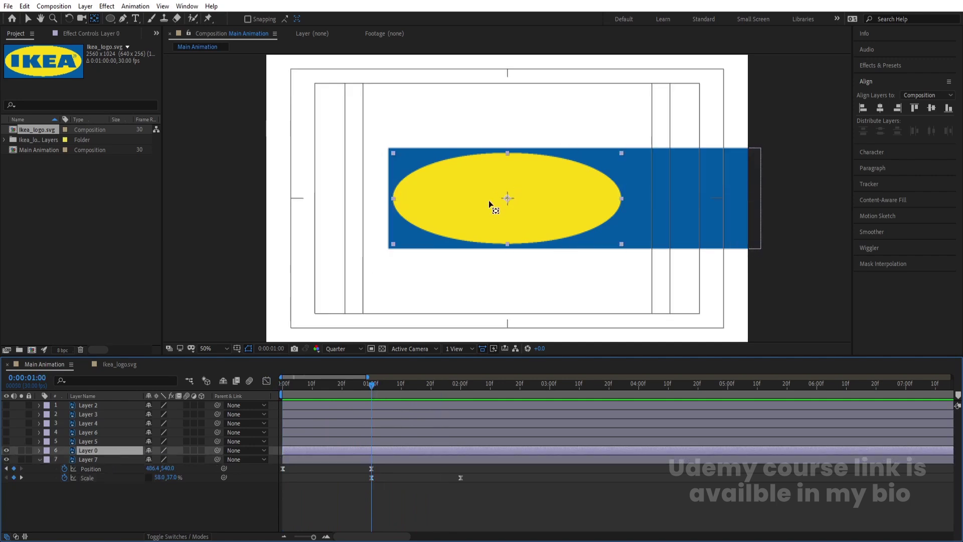
{"action": "key", "text": "alt+bracketleft"}
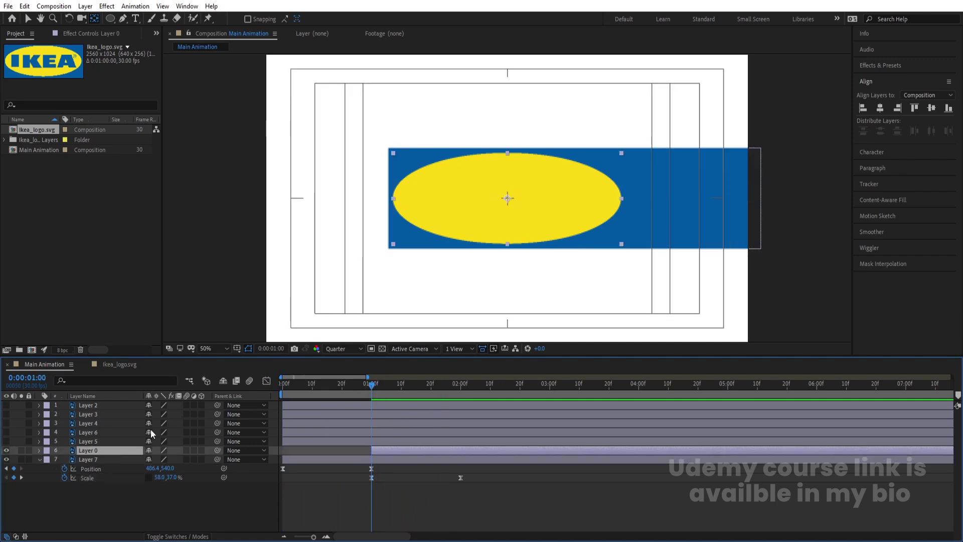
Animate Layer 0's position with eased keyframes from 960, 173 at 1 second to 960, 540 at 2 seconds.
{"action": "key", "text": "p"}
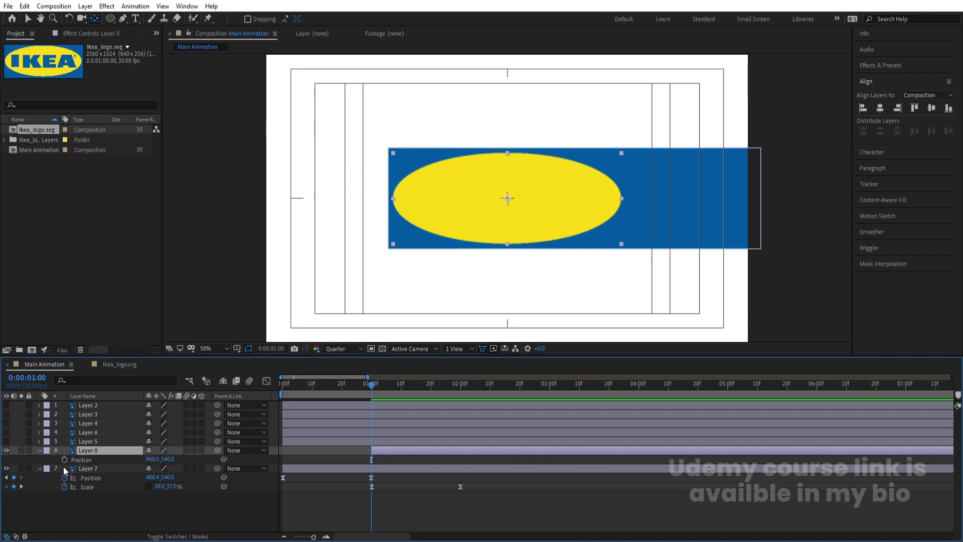
{"action": "left_click", "coordinate": [65, 458]}
{"action": "key", "text": "k"}
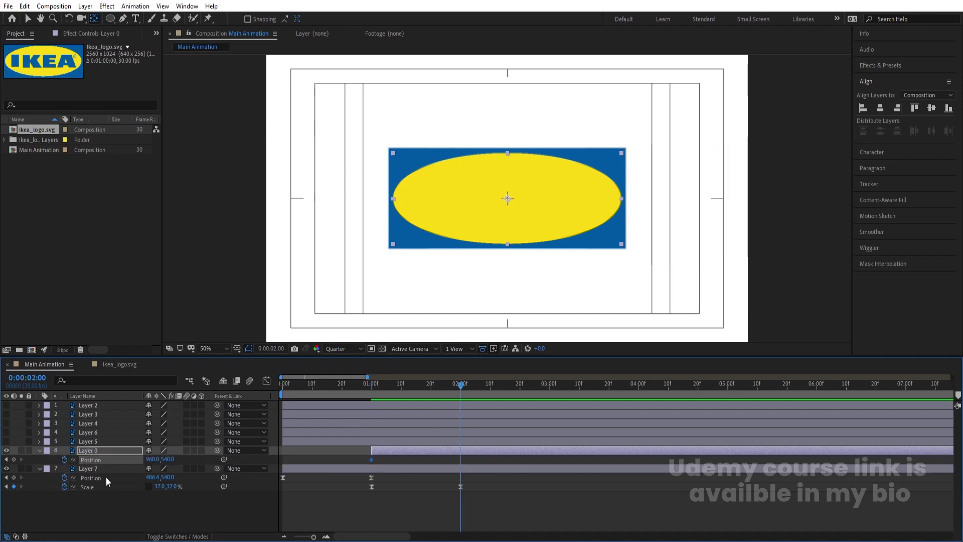
{"action": "left_click", "coordinate": [13, 458]}
{"action": "key", "text": "j"}
{"action": "left_click_drag", "start_coordinate": [171, 462], "coordinate": [45, 394]}
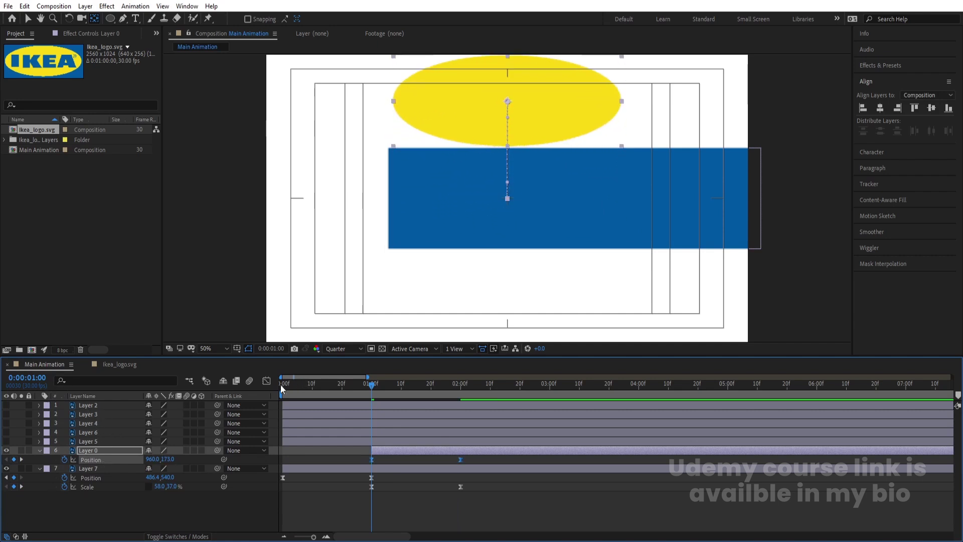
Reshape Layer 0's position speed curve in the Graph Editor so the drop starts fast and slows gradually, and preview it.
{"action": "key", "text": "shift+F3"}
{"action": "left_click_drag", "start_coordinate": [444, 507], "coordinate": [378, 508]}
{"action": "left_click", "coordinate": [267, 381]}
{"action": "key", "text": "space"}
Duplicate Layer 7, the blue rectangle, and place the copy directly above Layer 0.
{"action": "left_click", "coordinate": [95, 470]}
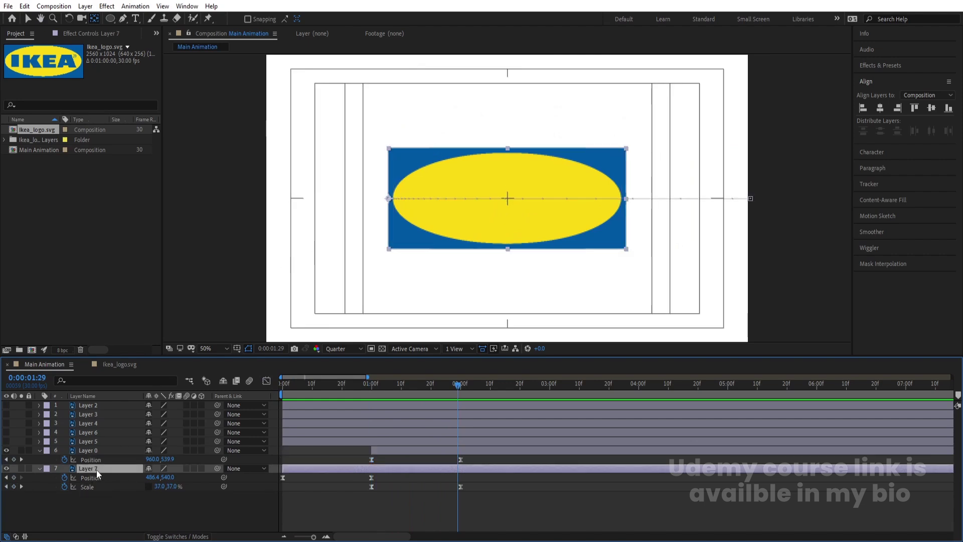
{"action": "key", "text": "ctrl+d"}
{"action": "left_click_drag", "start_coordinate": [97, 469], "coordinate": [91, 455]}
Set Layer 0's track matte to Alpha Matte "Layer 8" and preview the animation from the start.
{"action": "left_click", "coordinate": [87, 458]}
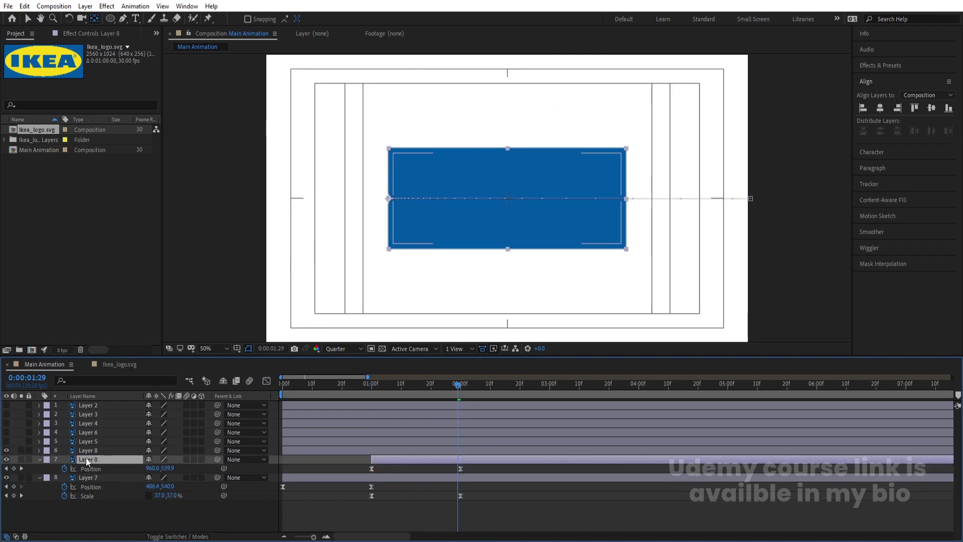
{"action": "key", "text": "F4"}
{"action": "left_click", "coordinate": [202, 461]}
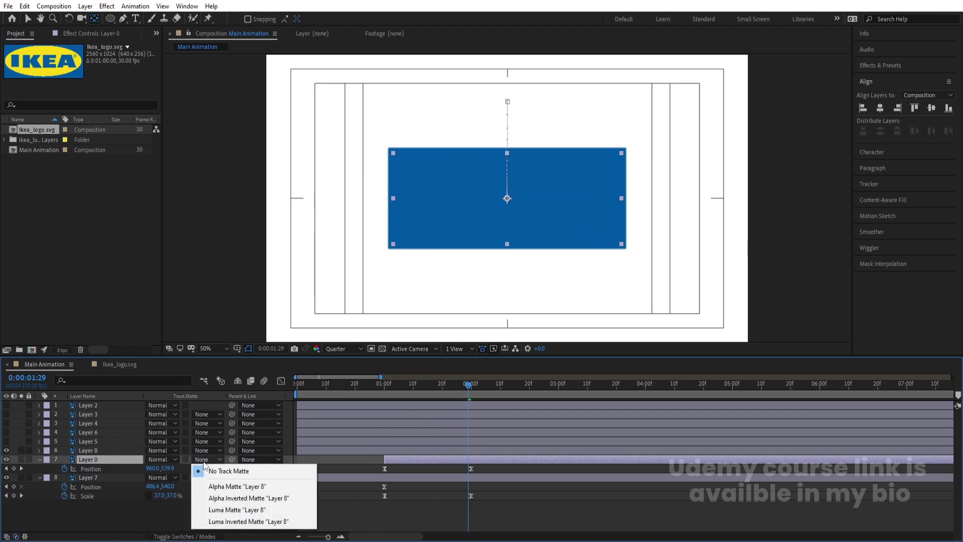
{"action": "left_click", "coordinate": [237, 486]}
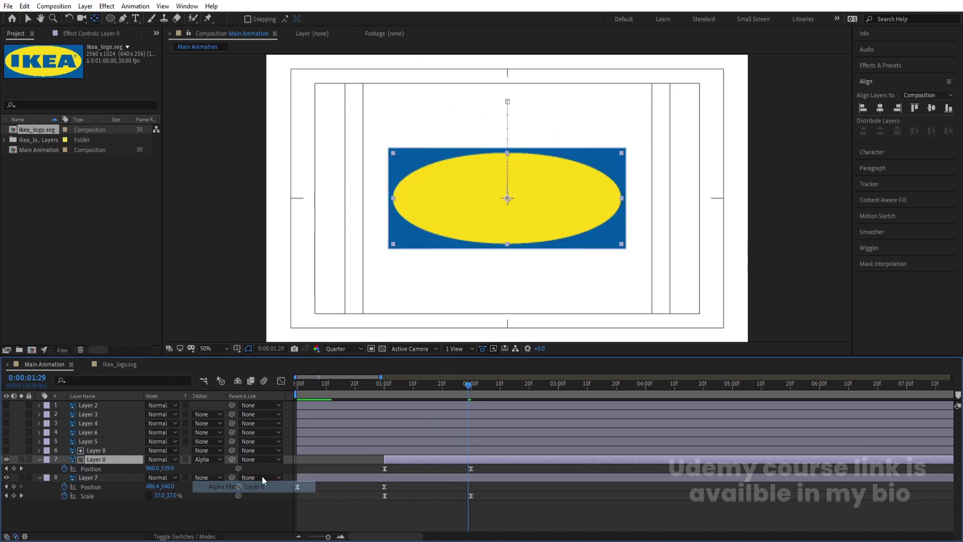
{"action": "left_click_drag", "start_coordinate": [312, 384], "coordinate": [266, 386]}
{"action": "key", "text": "space"}
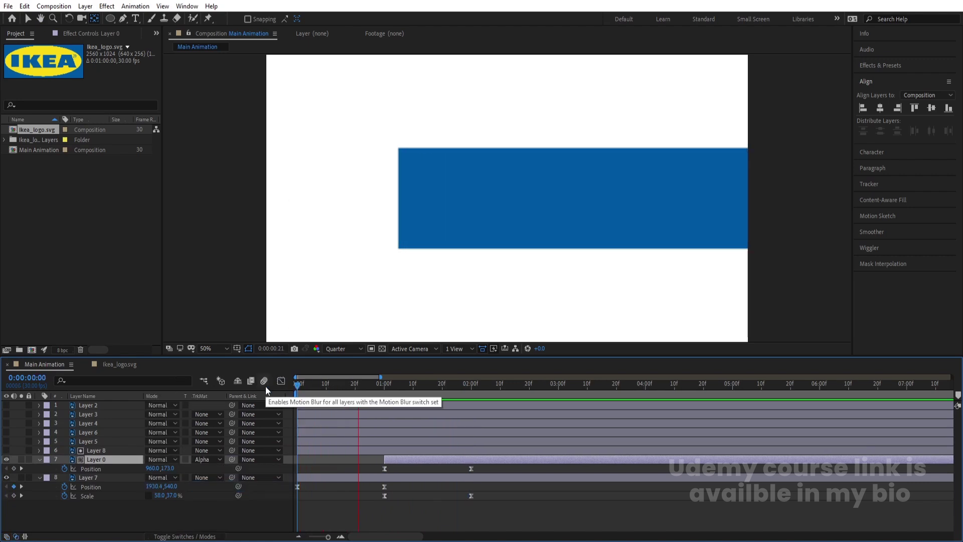
{"action": "key", "text": "space"}
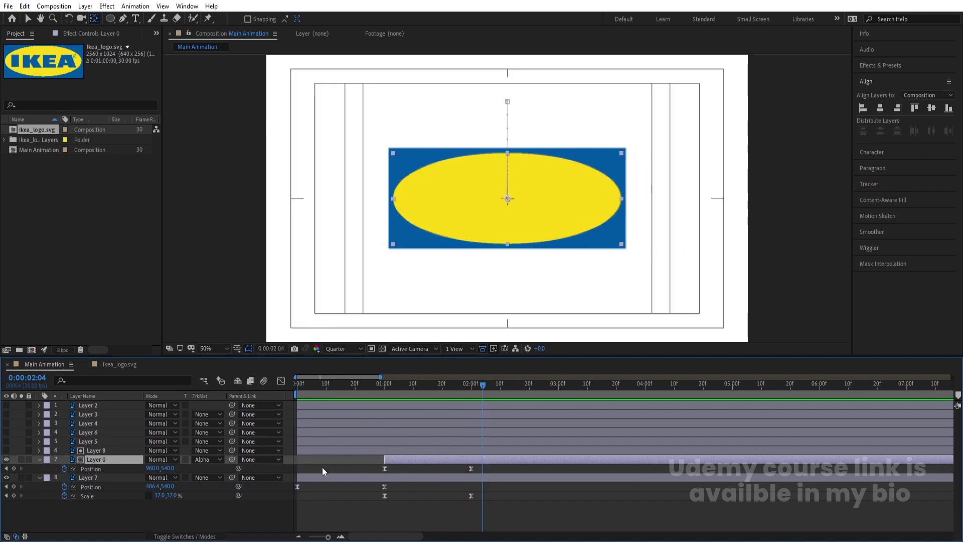
Collapse the revealed layer properties and precompose Layers 8, 0 and 7 as BG.
{"action": "left_click", "coordinate": [322, 467]}
{"action": "key", "text": "u"}
{"action": "key", "text": "u"}
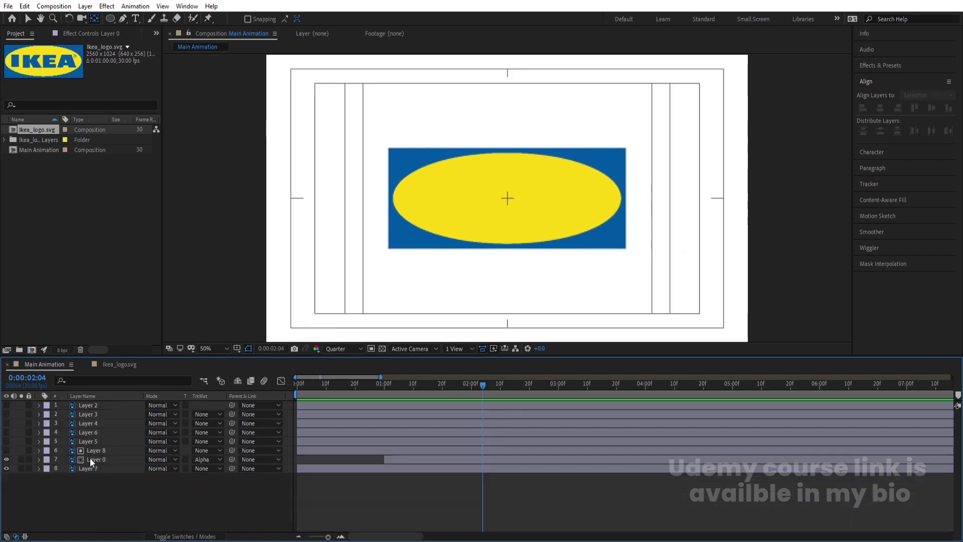
{"action": "left_click", "coordinate": [88, 451]}
{"action": "left_click", "coordinate": [89, 467], "text": "shift"}
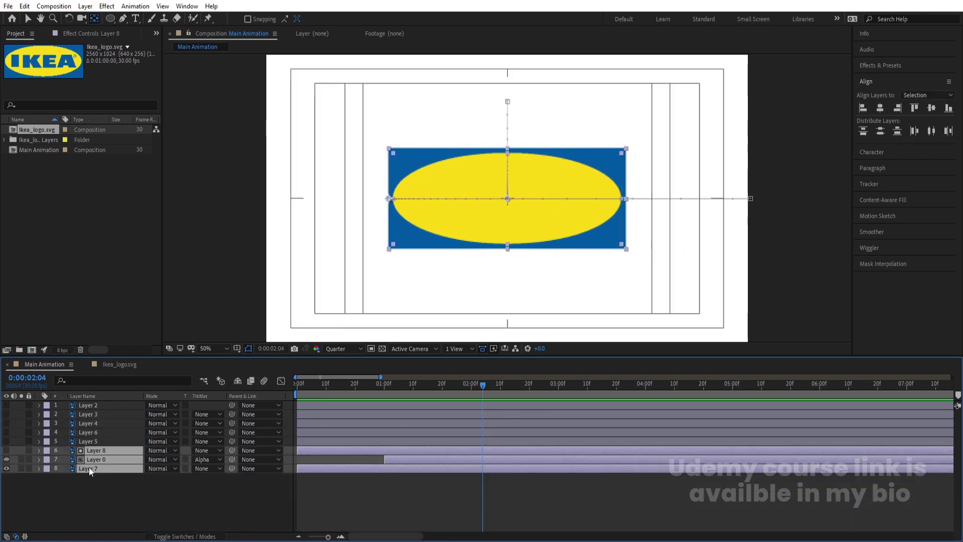
{"action": "key", "text": "ctrl+shift+c"}
{"action": "type", "text": "BG"}
{"action": "key", "text": "Return"}
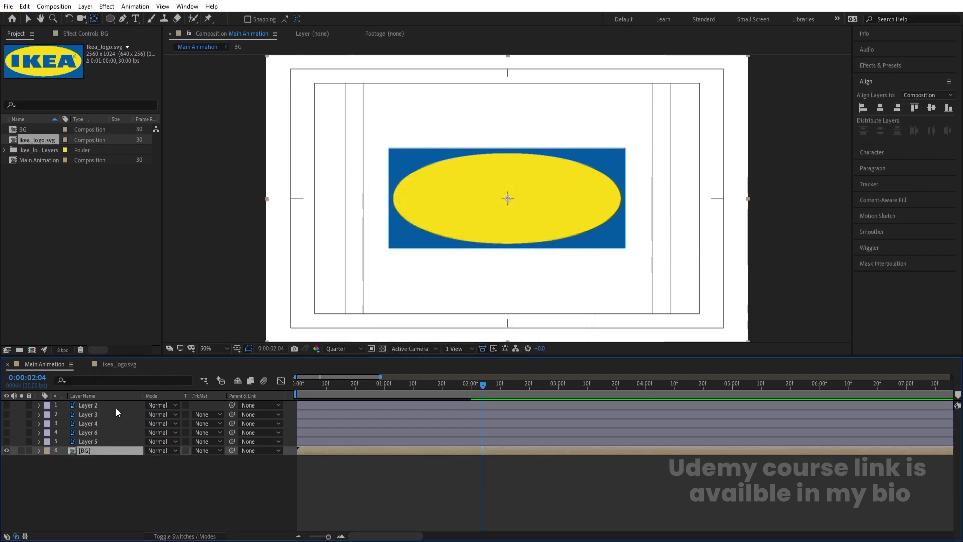
Hide BG, show the five lettering layers, and move Layer 2's anchor point to the centre of the letter I.
{"action": "left_click", "coordinate": [7, 450]}
{"action": "left_click_drag", "start_coordinate": [8, 440], "coordinate": [9, 406]}
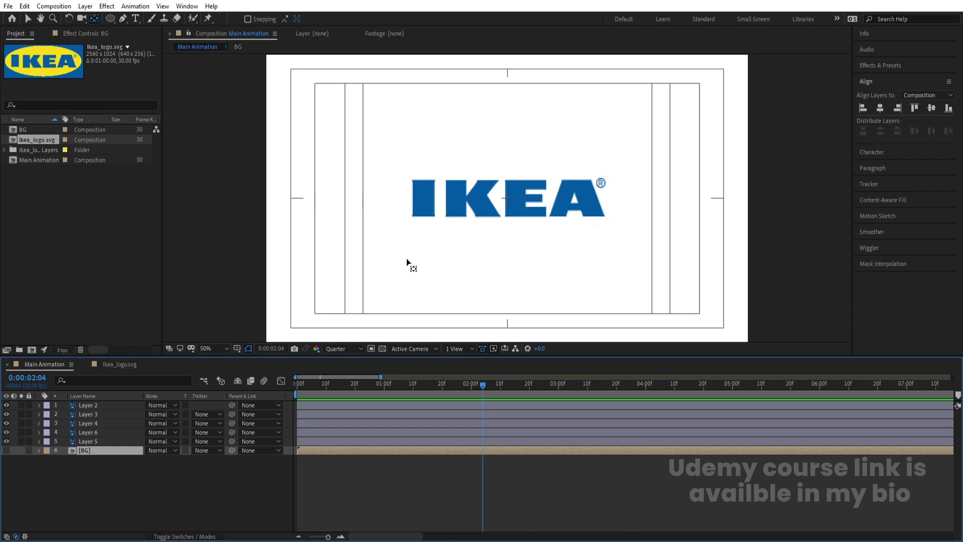
{"action": "key", "text": "v"}
{"action": "left_click", "coordinate": [421, 203]}
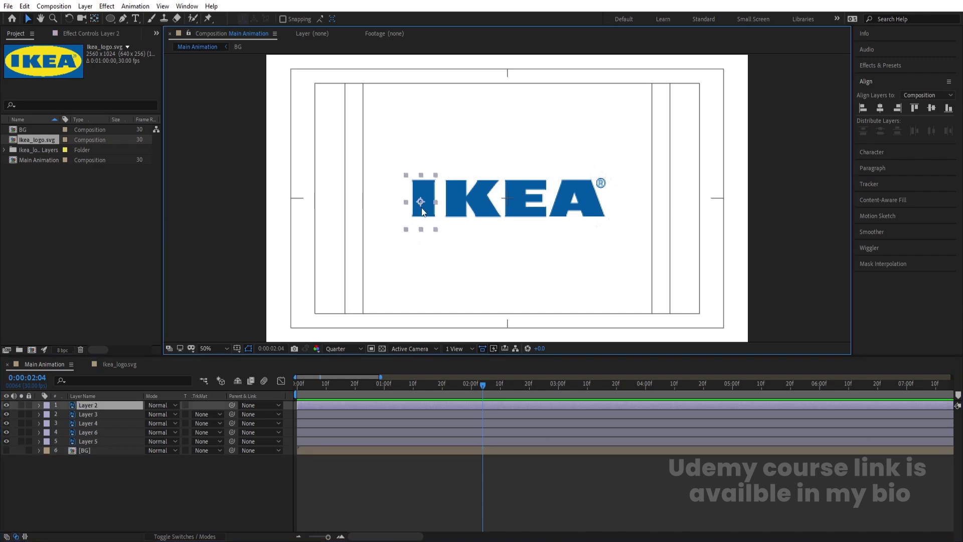
{"action": "key", "text": "y"}
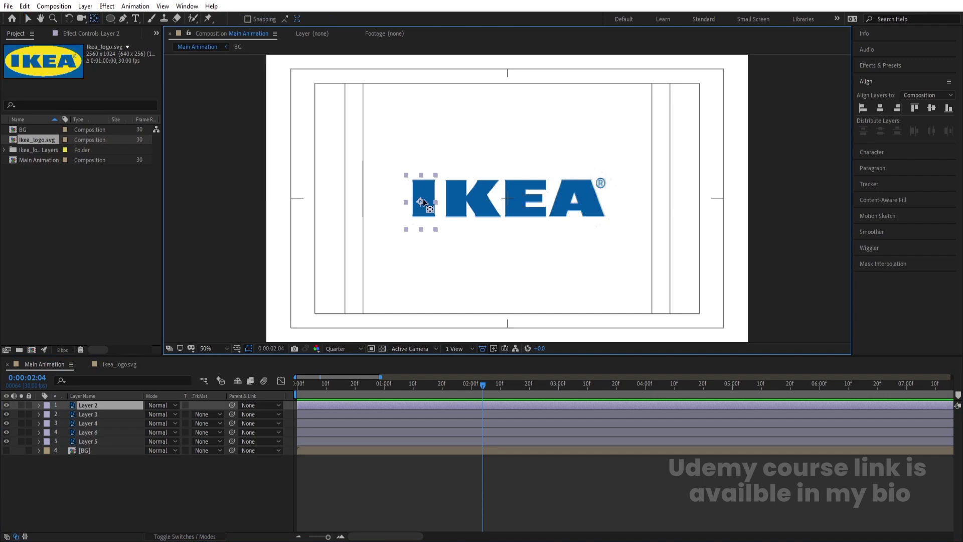
{"action": "scroll", "coordinate": [422, 203], "scroll_direction": "up", "scroll_amount": 4}
{"action": "left_click_drag", "start_coordinate": [414, 207], "coordinate": [425, 191]}
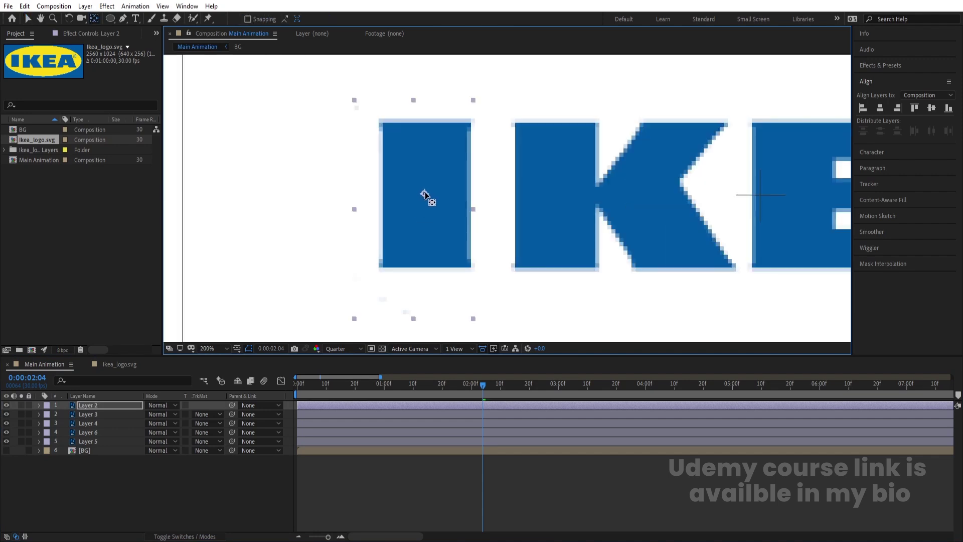
{"action": "scroll", "coordinate": [425, 191], "scroll_direction": "down", "scroll_amount": 4}
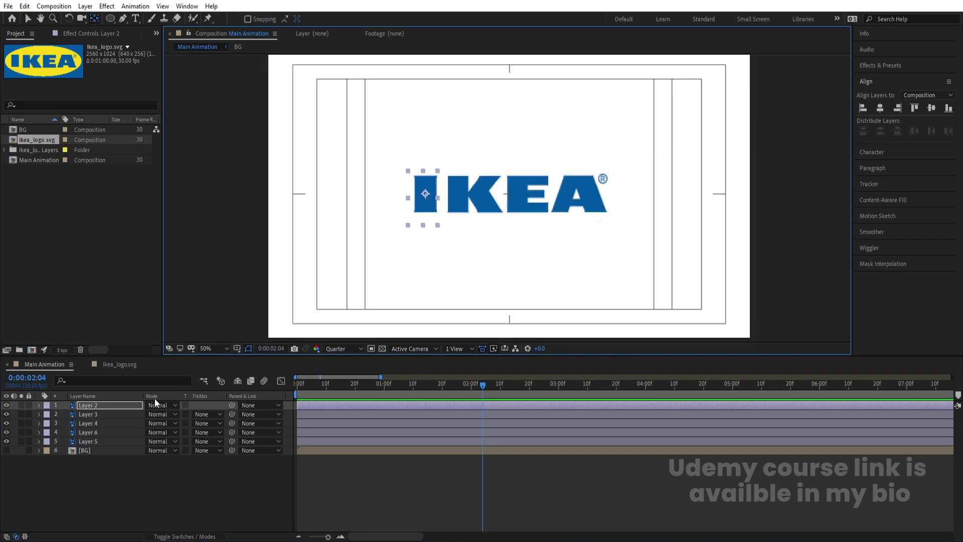
Reveal Layer 2's position at the composition start, then duplicate the layer and make the copy red-labelled, locked and hidden.
{"action": "left_click", "coordinate": [96, 404]}
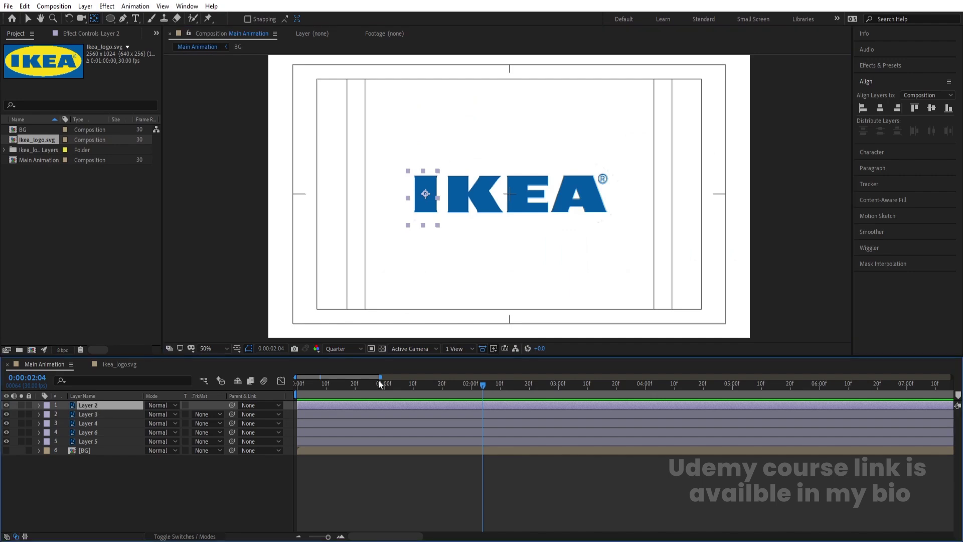
{"action": "key", "text": "Home"}
{"action": "key", "text": "p"}
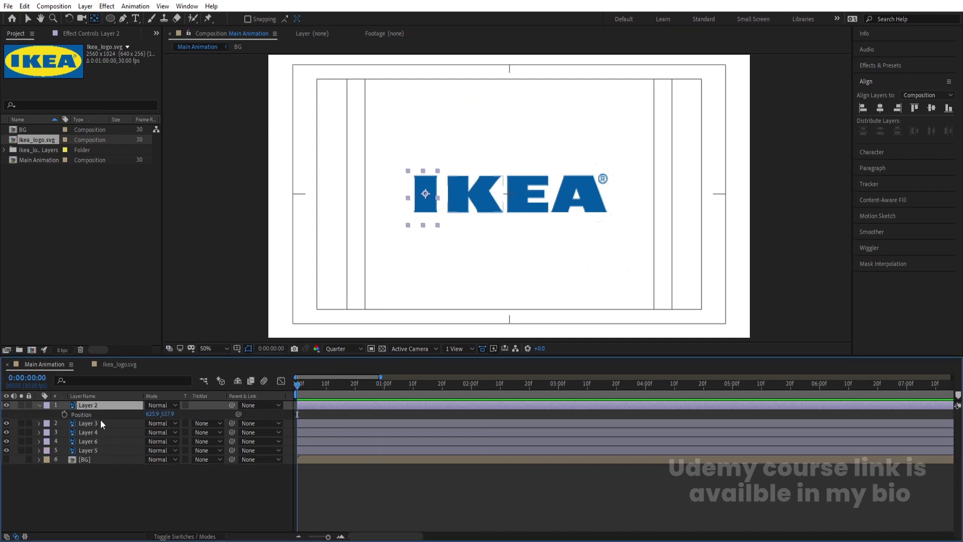
{"action": "key", "text": "ctrl+d"}
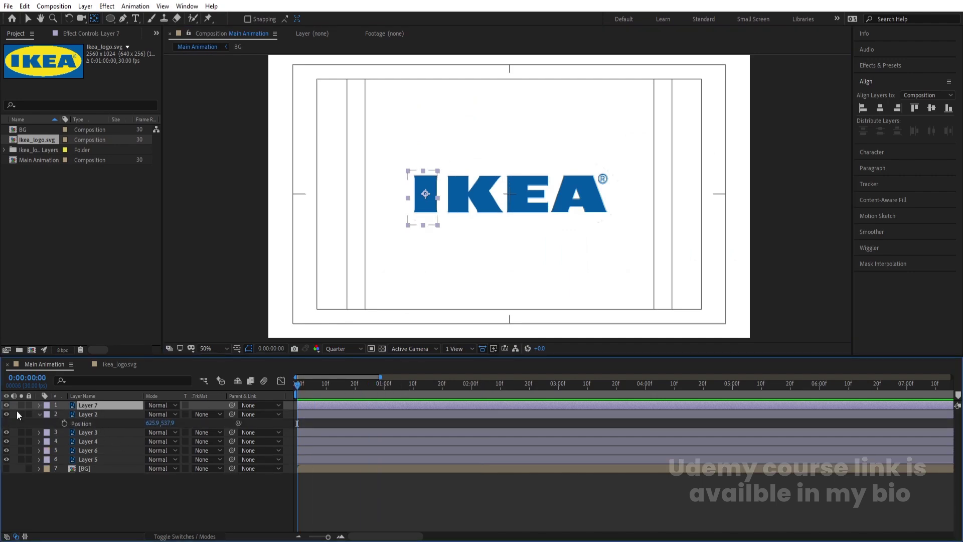
{"action": "left_click", "coordinate": [48, 405]}
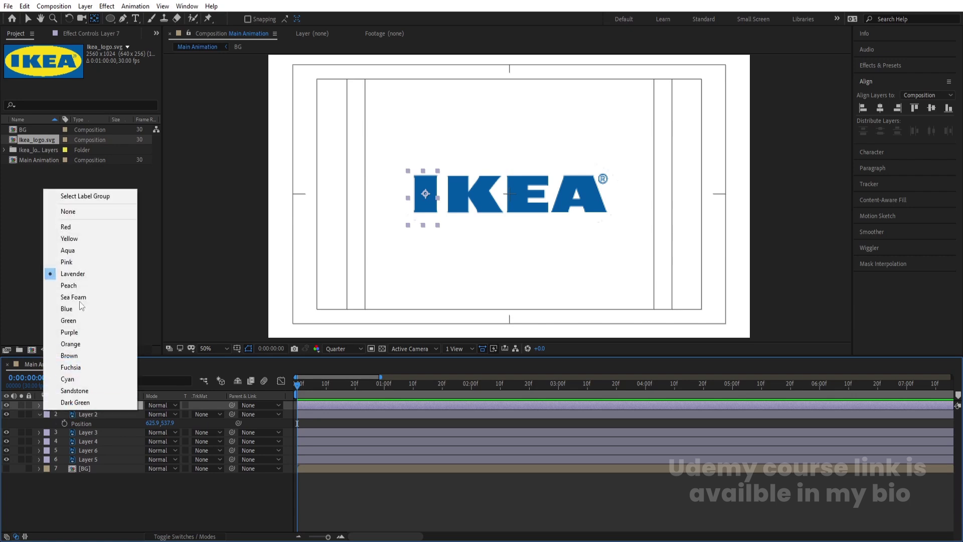
{"action": "left_click", "coordinate": [69, 227]}
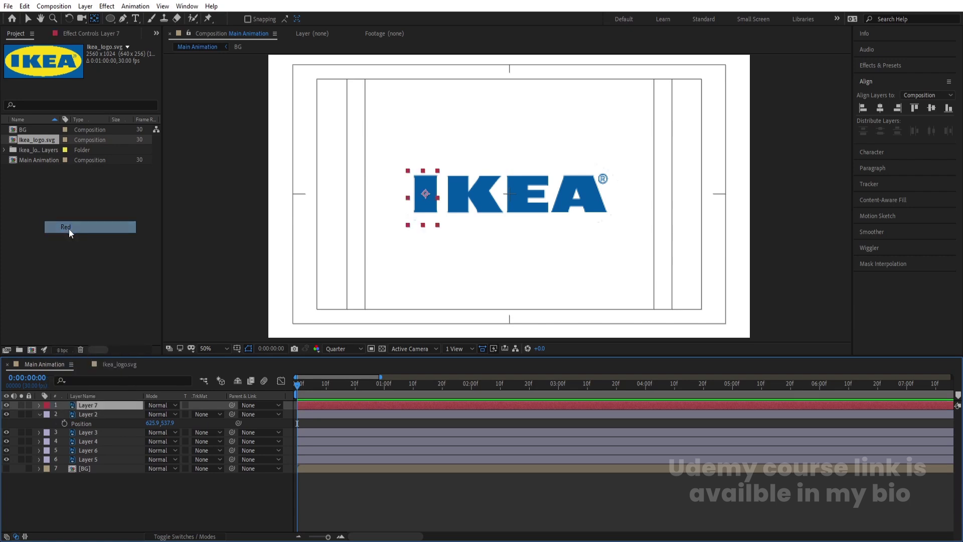
{"action": "left_click", "coordinate": [29, 406]}
{"action": "left_click", "coordinate": [7, 405]}
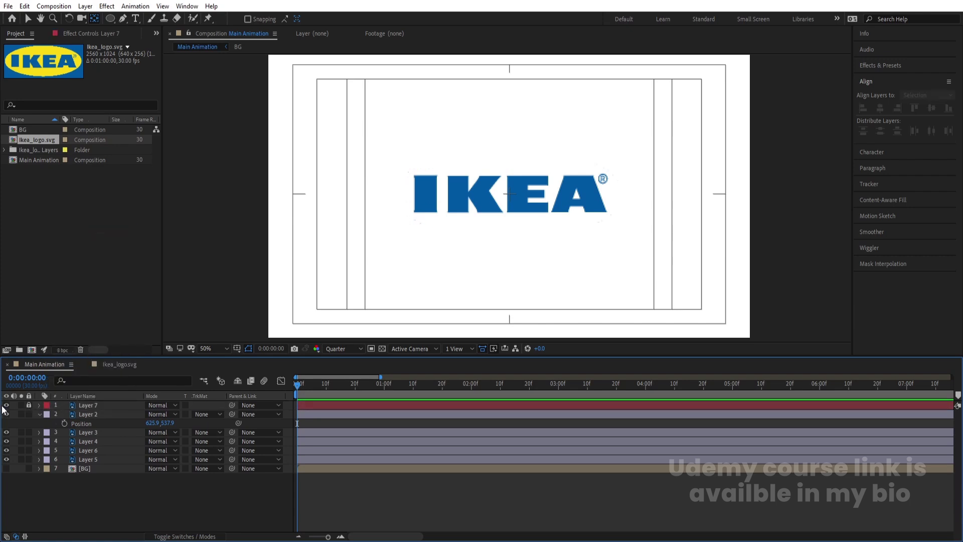
Separate Layer 2's position dimensions and move the letter I off-canvas past the right edge, to X position 1967.9.
{"action": "left_click", "coordinate": [93, 414]}
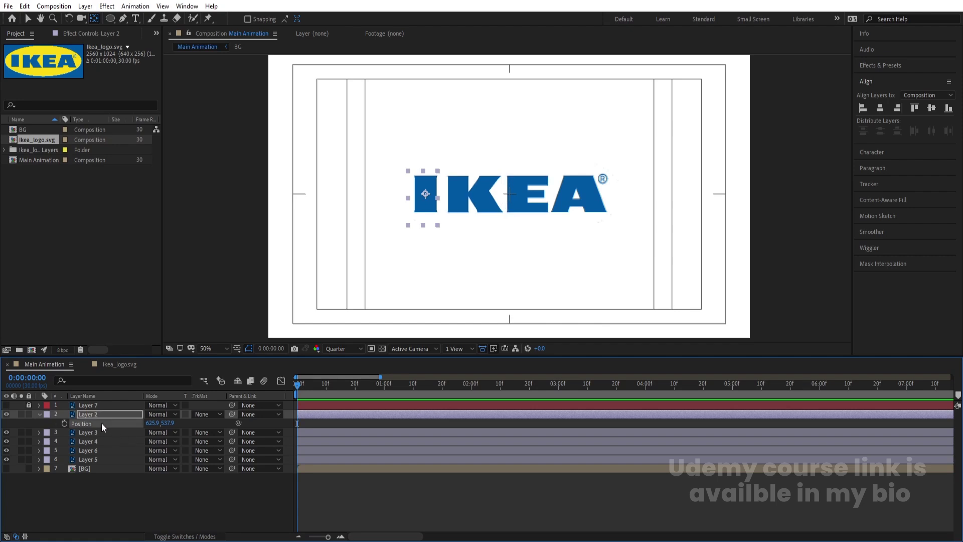
{"action": "right_click", "coordinate": [101, 422]}
{"action": "left_click", "coordinate": [142, 314]}
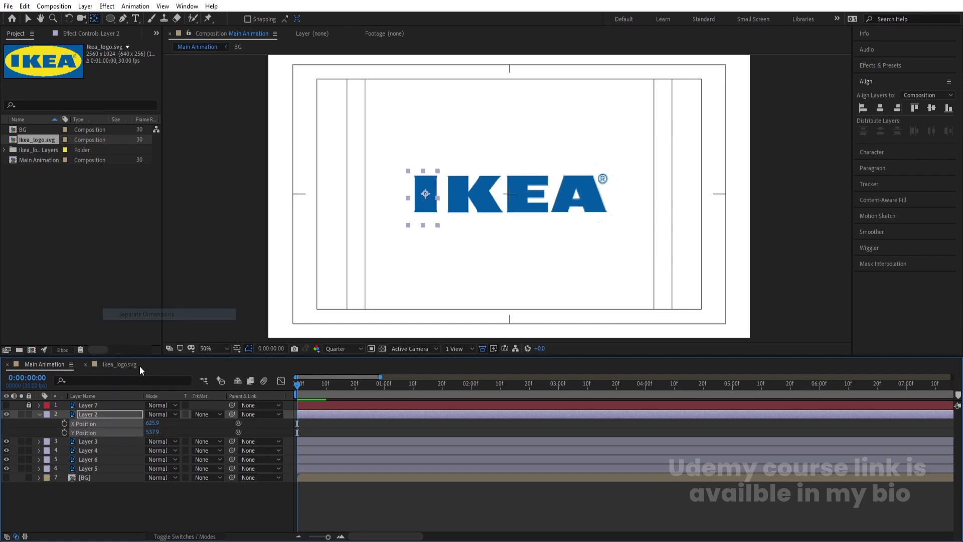
{"action": "left_click", "coordinate": [137, 498]}
{"action": "left_click", "coordinate": [149, 422]}
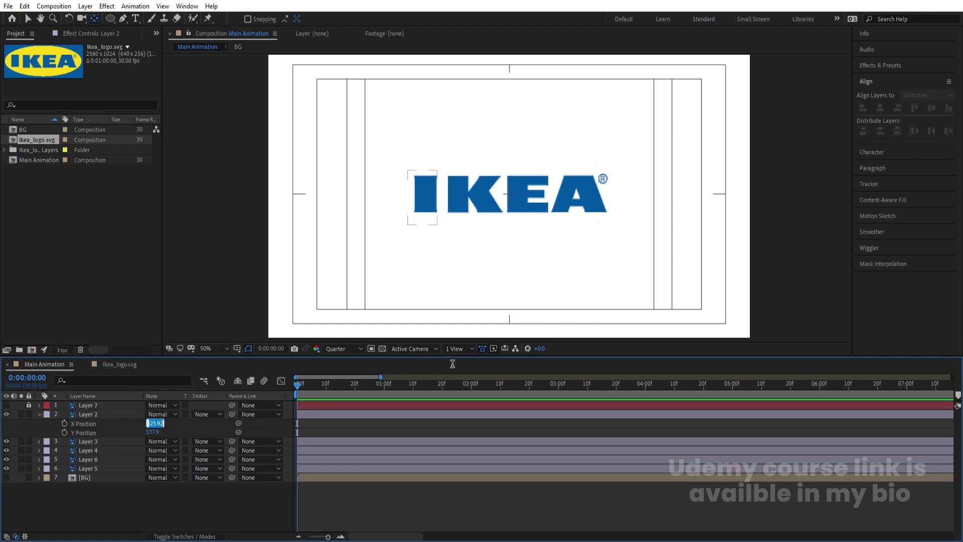
{"action": "left_click_drag", "start_coordinate": [164, 423], "coordinate": [762, 348]}
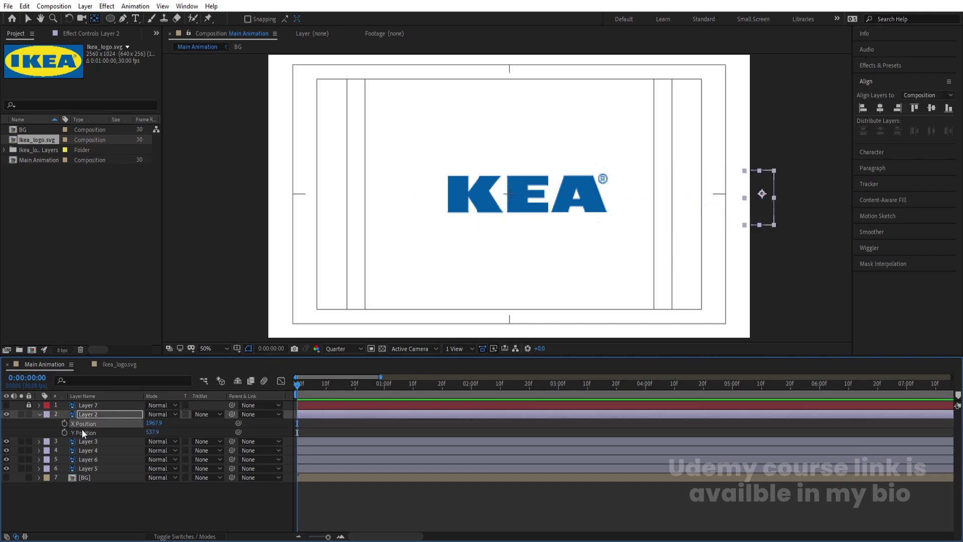
Keyframe Layer 2's X position at every second from 0 to 4, moving the I leftward over A, E and K.
{"action": "left_click", "coordinate": [389, 389]}
{"action": "key", "text": "v"}
{"action": "left_click_drag", "start_coordinate": [757, 209], "coordinate": [365, 200]}
{"action": "left_click", "coordinate": [471, 384]}
{"action": "left_click", "coordinate": [558, 384]}
{"action": "scroll", "coordinate": [575, 214], "scroll_direction": "up", "scroll_amount": 2}
{"action": "left_click", "coordinate": [645, 385]}
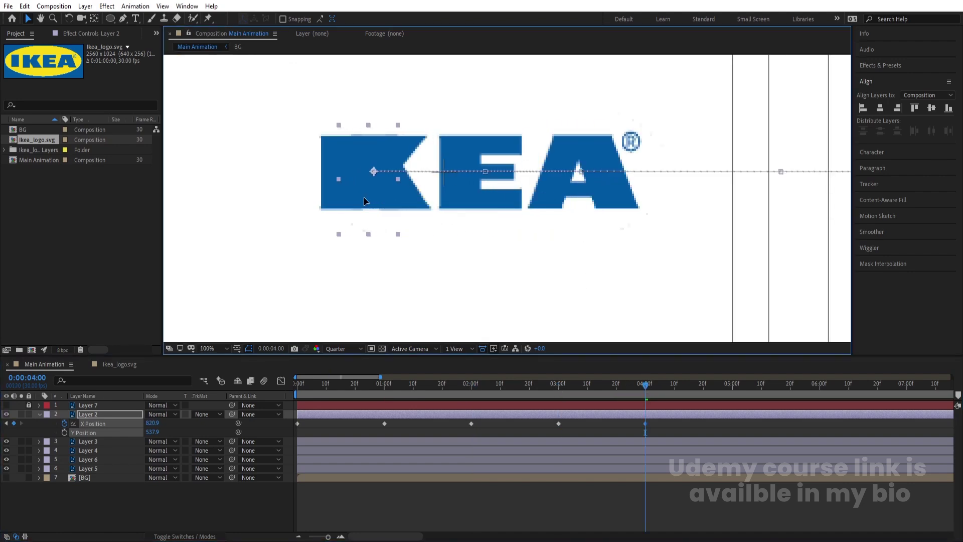
Go to 5 seconds, show and unlock the red duplicate Layer 7, and copy its X position value.
{"action": "left_click", "coordinate": [732, 384]}
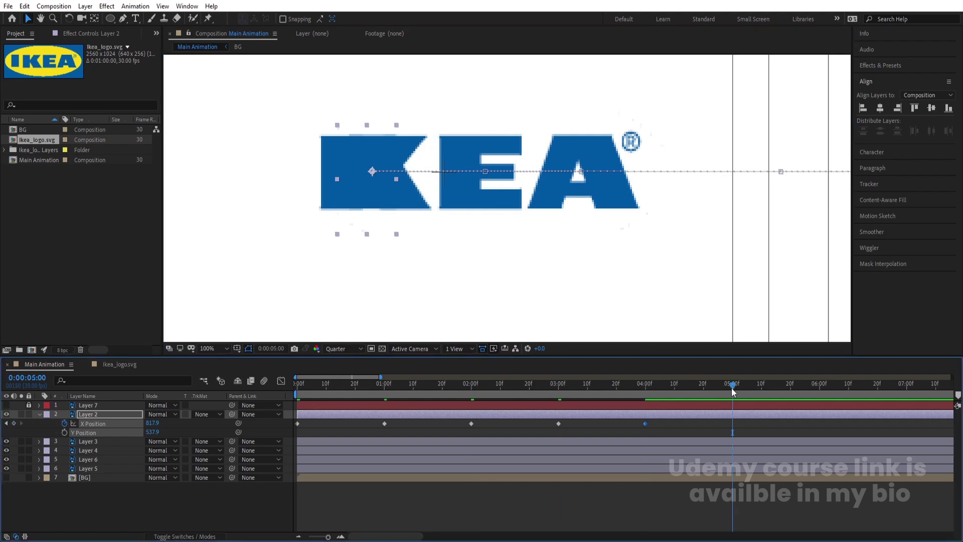
{"action": "left_click", "coordinate": [7, 405]}
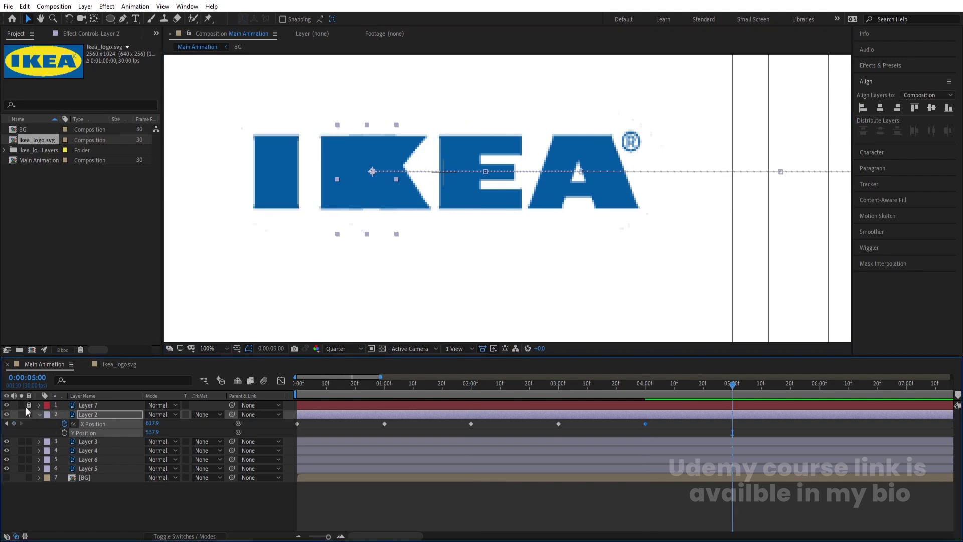
{"action": "left_click", "coordinate": [28, 405]}
{"action": "left_click", "coordinate": [56, 404]}
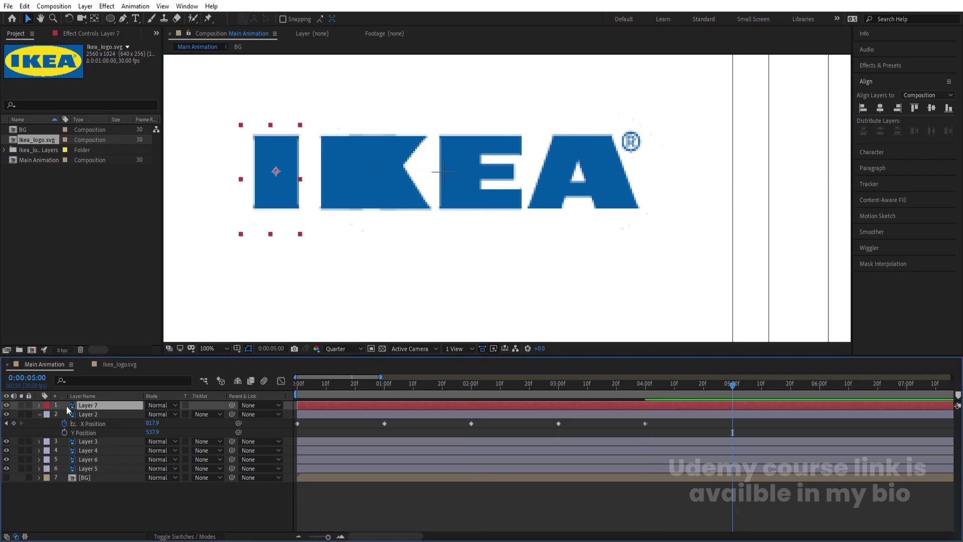
{"action": "key", "text": "p"}
{"action": "left_click", "coordinate": [153, 414]}
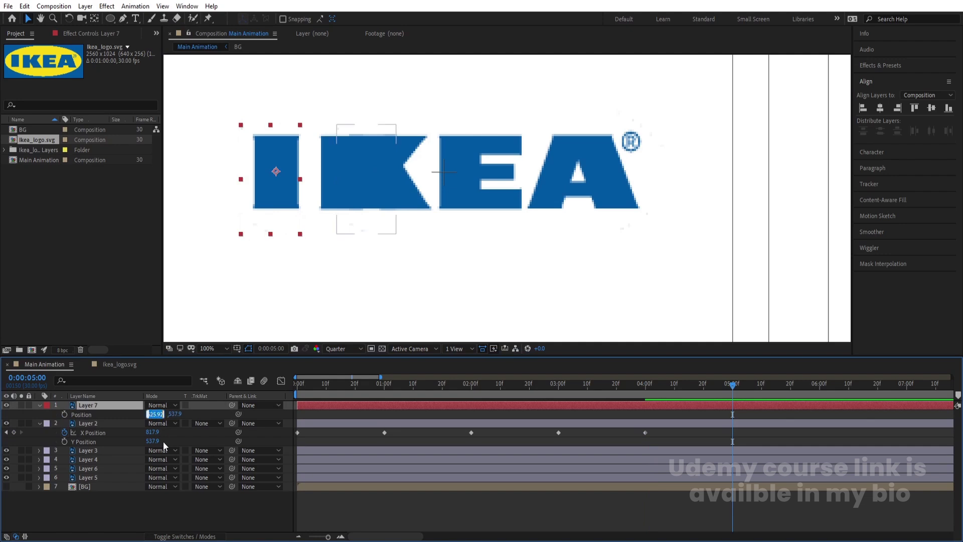
{"action": "left_click", "coordinate": [190, 411]}
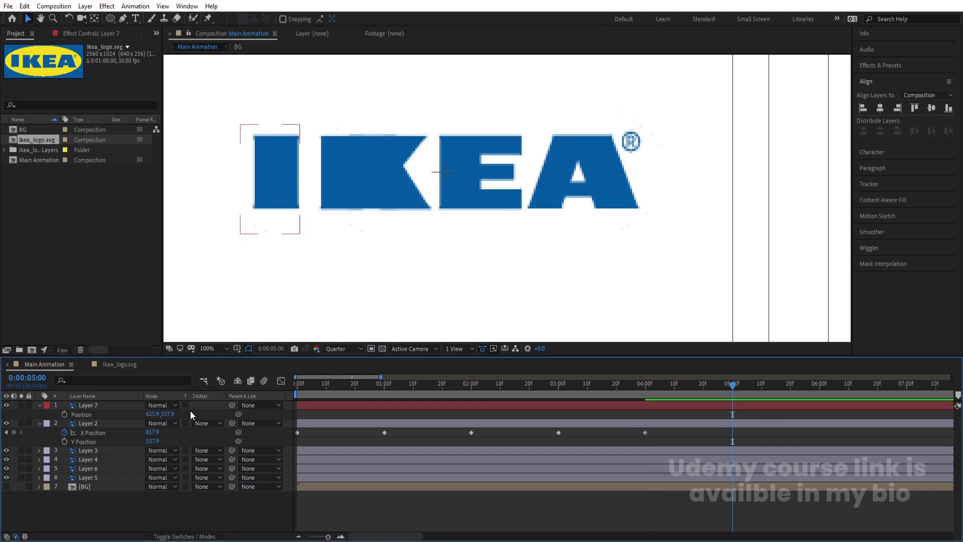
Set Layer 2's X position at 5 seconds to 625.9 and select all of its X position keyframes.
{"action": "left_click", "coordinate": [91, 422]}
{"action": "left_click", "coordinate": [153, 432]}
{"action": "type", "text": "625.92"}
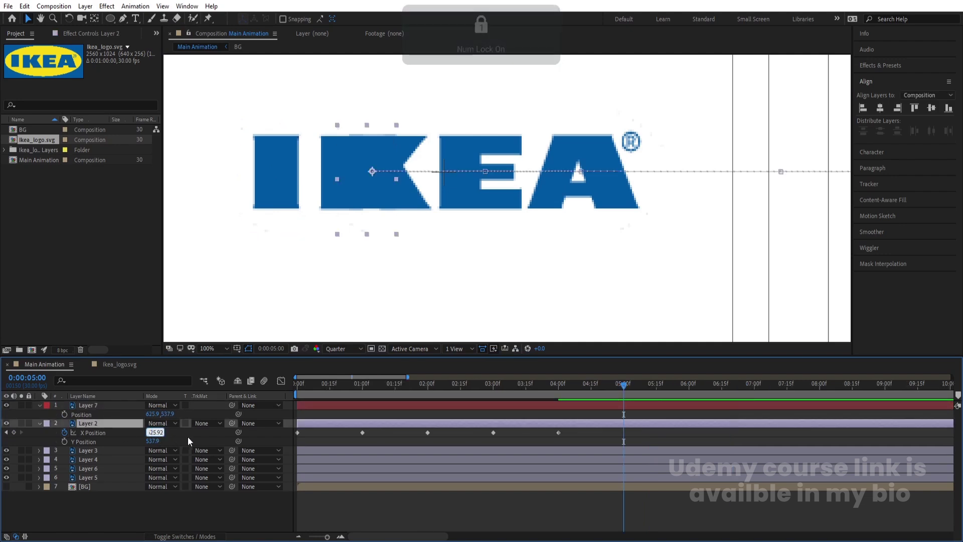
{"action": "key", "text": "Return"}
{"action": "left_click", "coordinate": [447, 407]}
{"action": "left_click", "coordinate": [84, 431]}
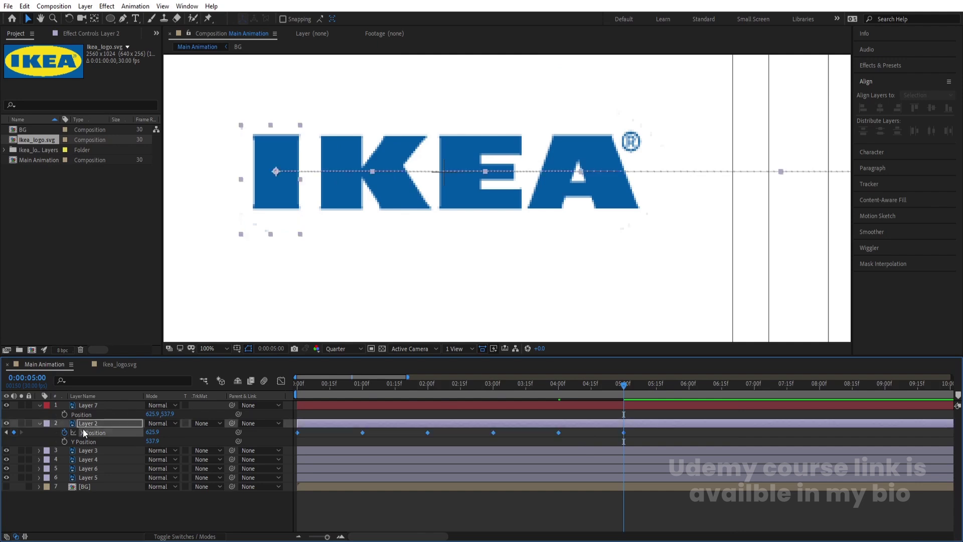
Hide and lock the red Layer 7, and keyframe Layer 2's Y position at every second from 0 to 5.
{"action": "left_click", "coordinate": [6, 405]}
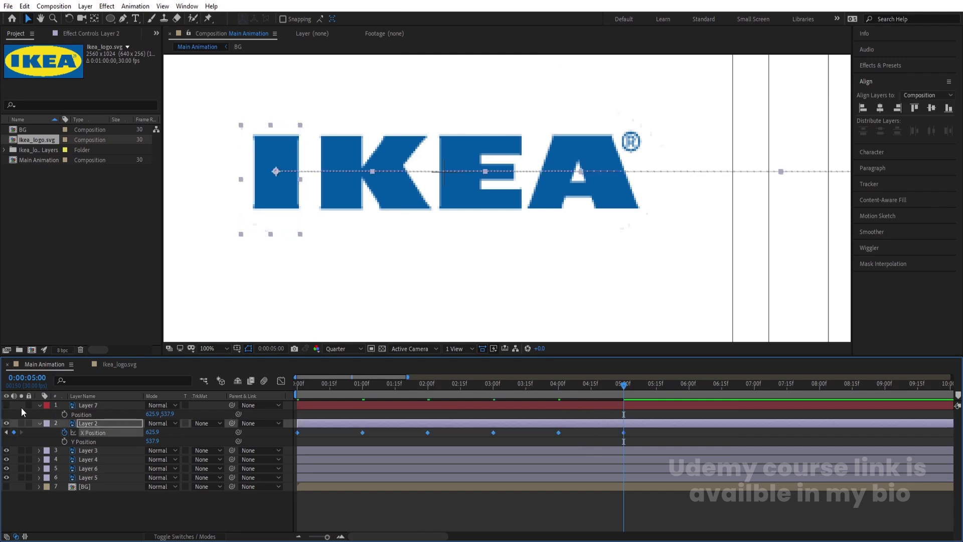
{"action": "left_click_drag", "start_coordinate": [591, 389], "coordinate": [267, 387]}
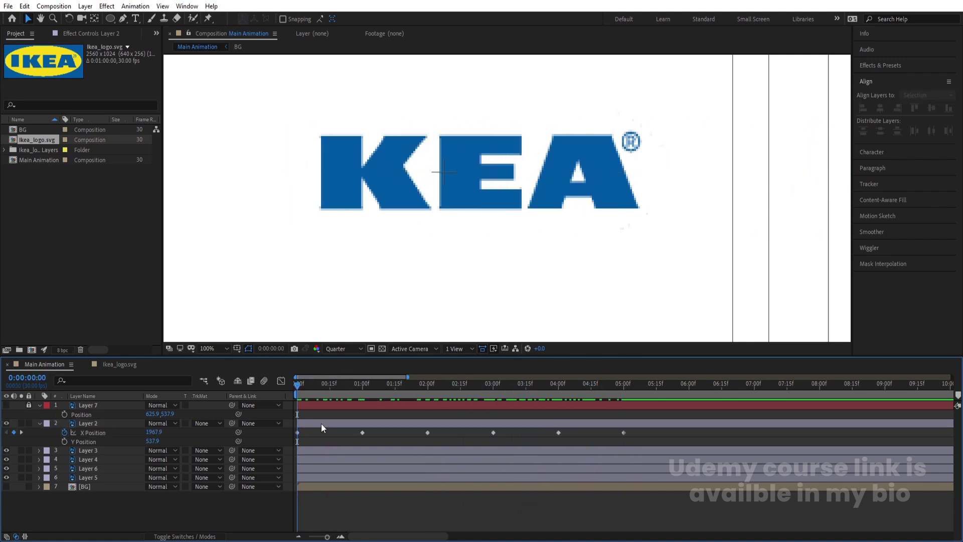
{"action": "left_click", "coordinate": [65, 442]}
{"action": "left_click_drag", "start_coordinate": [342, 393], "coordinate": [362, 392]}
{"action": "left_click", "coordinate": [13, 444]}
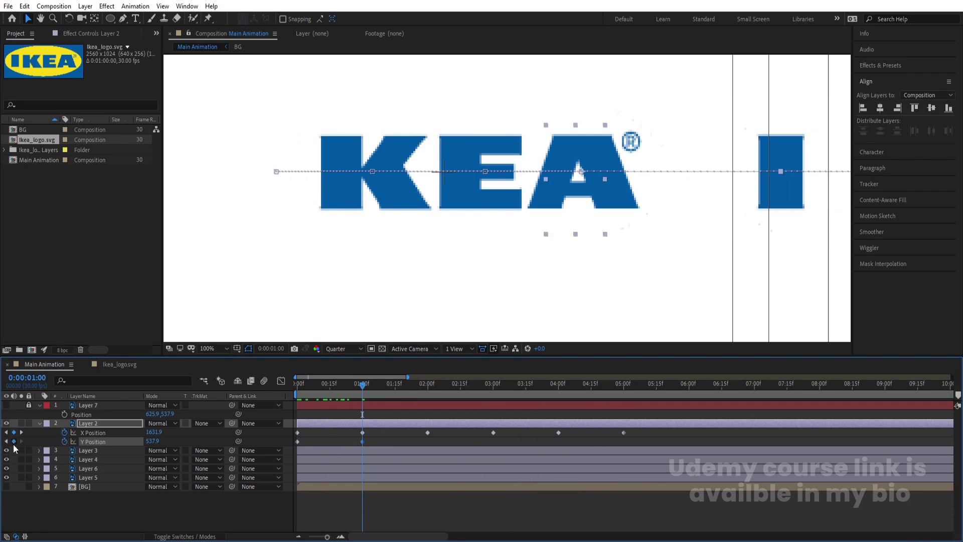
{"action": "key", "text": "k"}
{"action": "left_click", "coordinate": [13, 443]}
{"action": "key", "text": "k"}
{"action": "left_click", "coordinate": [13, 443]}
{"action": "key", "text": "k"}
{"action": "left_click", "coordinate": [13, 443]}
{"action": "key", "text": "k"}
{"action": "left_click", "coordinate": [13, 443]}
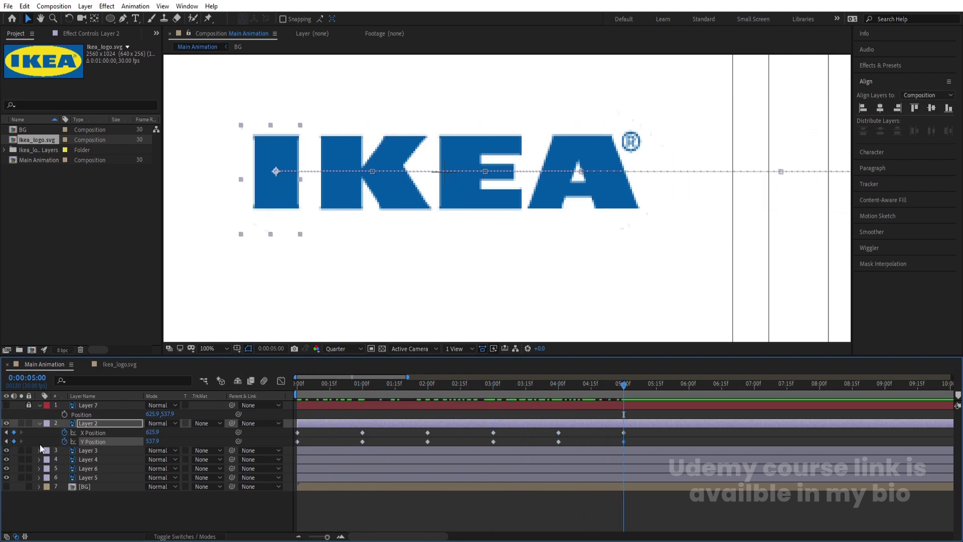
Raise the I at 15 frames by setting Layer 2's Y position to 270.9.
{"action": "left_click_drag", "start_coordinate": [324, 384], "coordinate": [330, 386]}
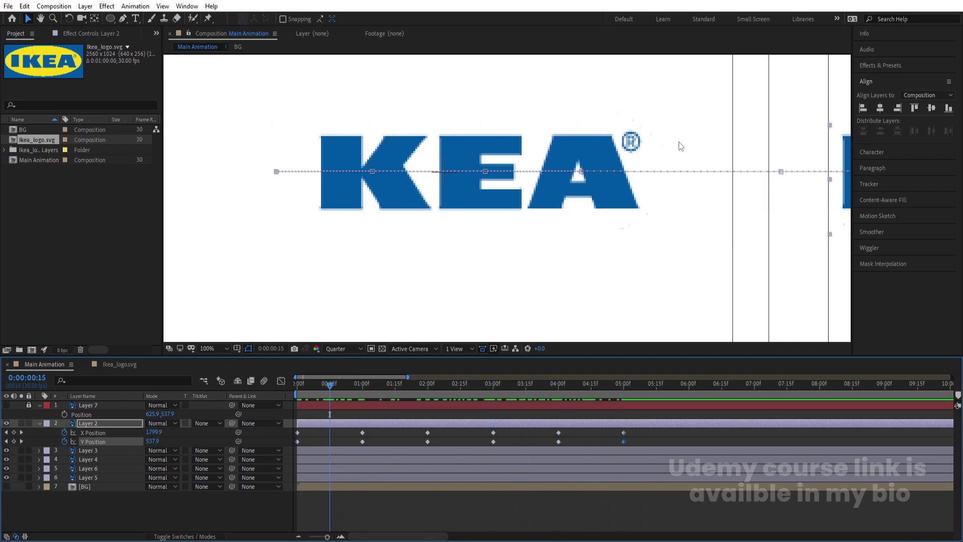
{"action": "scroll", "coordinate": [651, 169], "scroll_direction": "down", "scroll_amount": 4}
{"action": "scroll", "coordinate": [652, 171], "scroll_direction": "up", "scroll_amount": 2}
{"action": "left_click_drag", "start_coordinate": [153, 441], "coordinate": [45, 420]}
{"action": "left_click_drag", "start_coordinate": [152, 442], "coordinate": [103, 438]}
Paste the raised Y position keyframe about halfway between each remaining pair of whole seconds, up to 0:00:04:16.
{"action": "left_click_drag", "start_coordinate": [385, 387], "coordinate": [393, 387]}
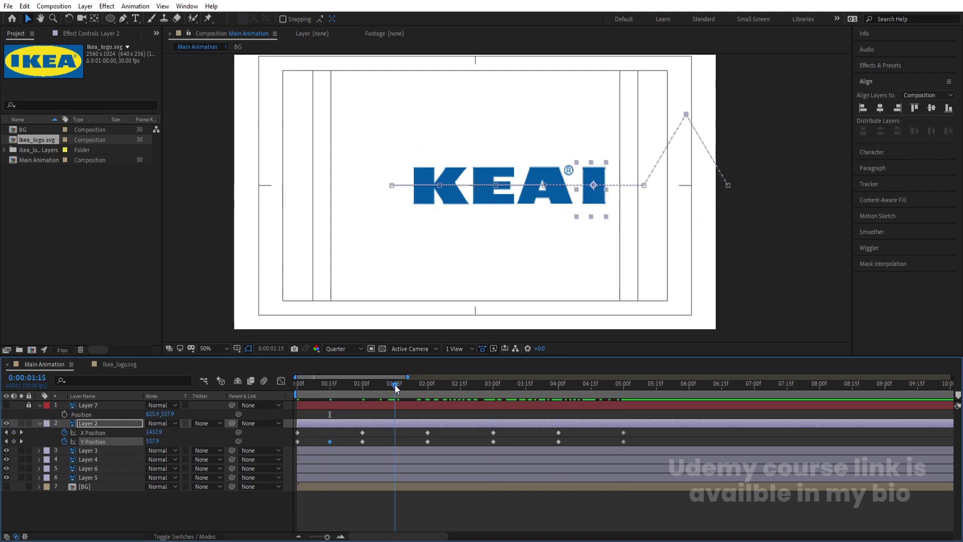
{"action": "key", "text": "ctrl+v"}
{"action": "left_click", "coordinate": [459, 384]}
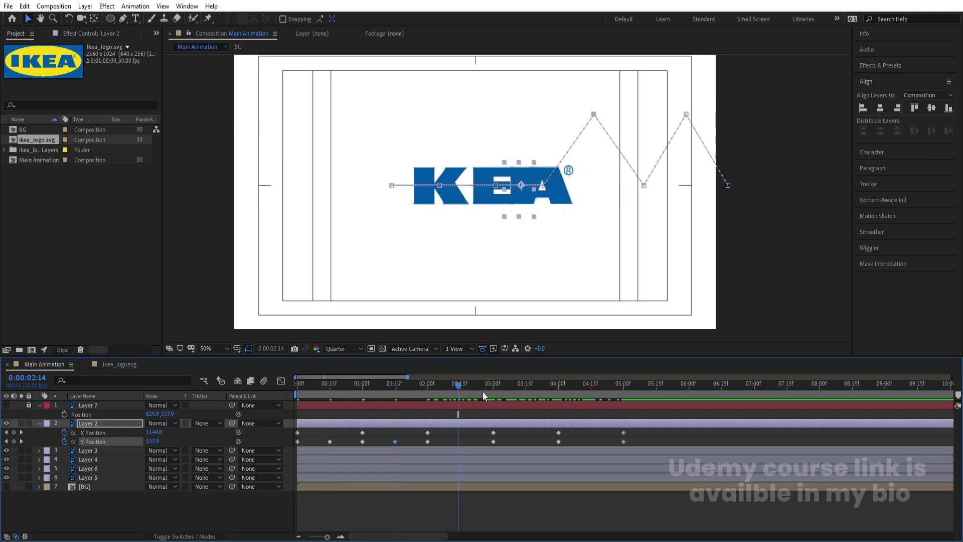
{"action": "key", "text": "ctrl+v"}
{"action": "left_click", "coordinate": [527, 384]}
{"action": "key", "text": "ctrl+v"}
{"action": "left_click", "coordinate": [592, 384]}
{"action": "key", "text": "ctrl+v"}
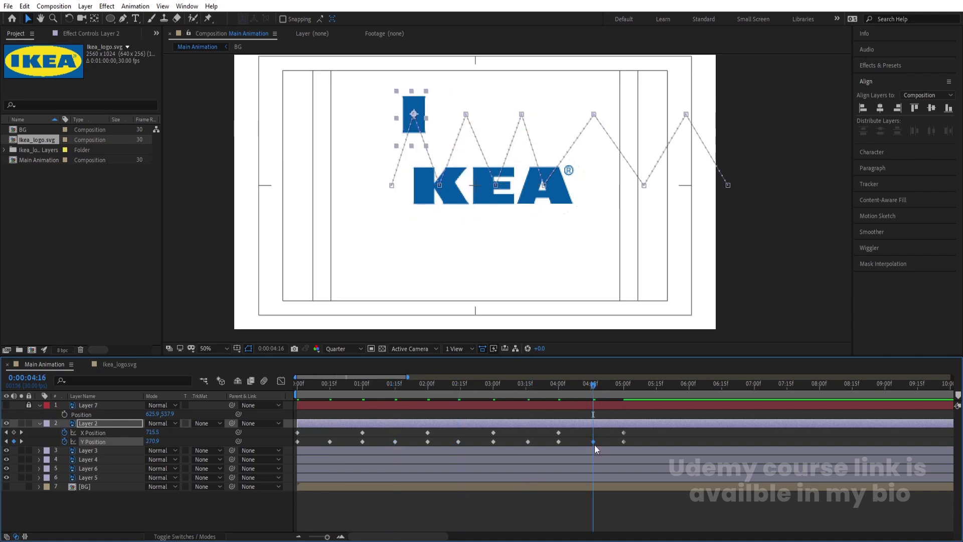
Apply Easy Ease to all of Layer 2's Y position keyframes and show the start of their speed graph.
{"action": "key", "text": "F9"}
{"action": "left_click", "coordinate": [281, 381]}
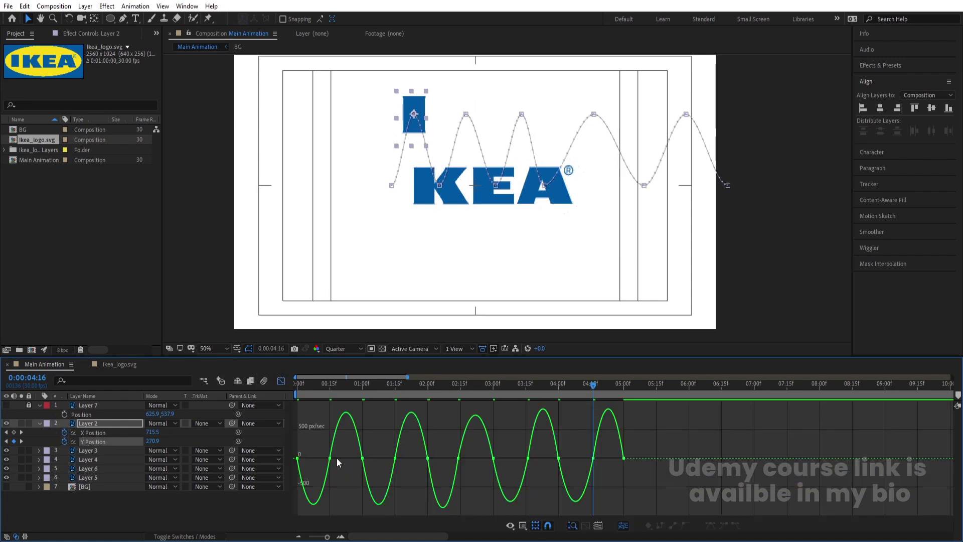
{"action": "key", "text": "="}
{"action": "key", "text": "="}
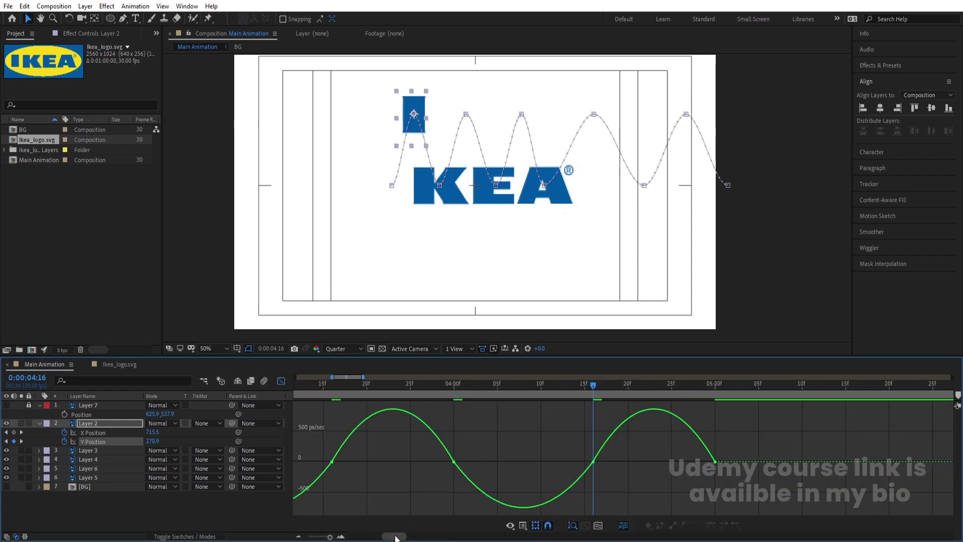
{"action": "left_click_drag", "start_coordinate": [394, 535], "coordinate": [298, 533]}
{"action": "right_click", "coordinate": [384, 439]}
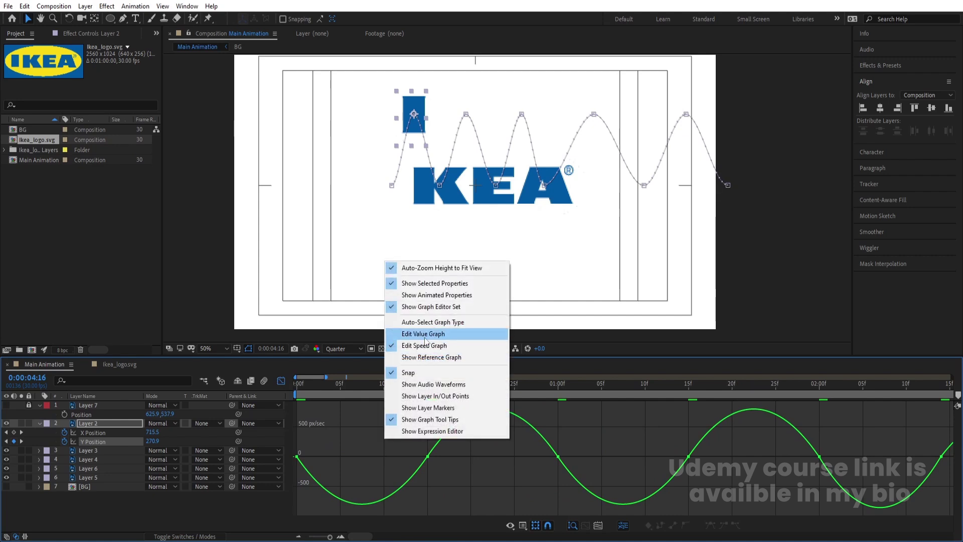
Reshape the speed curve of the first bounce so the I hangs at its peak and lands sharply at 1 second.
{"action": "left_click", "coordinate": [363, 418]}
{"action": "left_click_drag", "start_coordinate": [367, 414], "coordinate": [362, 456]}
{"action": "left_click_drag", "start_coordinate": [332, 421], "coordinate": [304, 435]}
{"action": "left_click_drag", "start_coordinate": [407, 415], "coordinate": [505, 435]}
{"action": "left_click_drag", "start_coordinate": [583, 423], "coordinate": [551, 458]}
Give the second and third bounces the same sharp landing curves at 2 and 3 seconds.
{"action": "key", "text": "minus"}
{"action": "key", "text": "minus"}
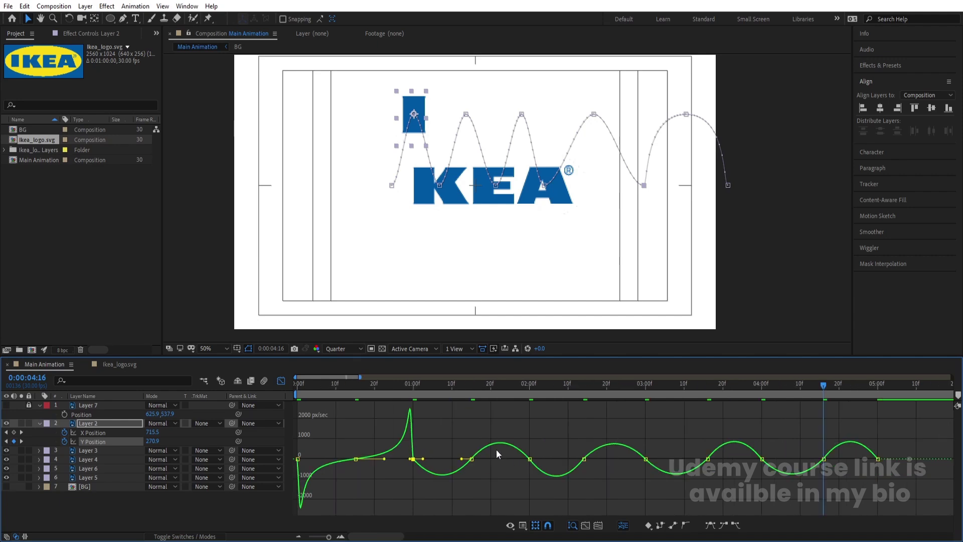
{"action": "left_click_drag", "start_coordinate": [460, 458], "coordinate": [418, 460]}
{"action": "left_click_drag", "start_coordinate": [464, 432], "coordinate": [528, 459]}
{"action": "left_click", "coordinate": [588, 470]}
{"action": "left_click_drag", "start_coordinate": [596, 472], "coordinate": [642, 459]}
Sharpen the speed curves of the last two bounces, close the graph, and preview the bouncing I.
{"action": "left_click_drag", "start_coordinate": [665, 424], "coordinate": [723, 510]}
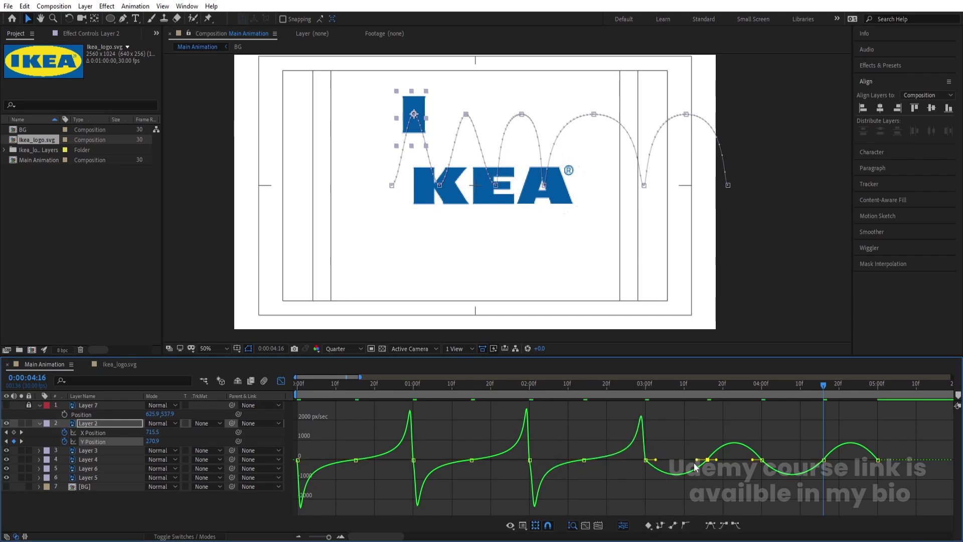
{"action": "mouse_move", "coordinate": [657, 441]}
{"action": "left_mouse_down"}
{"action": "mouse_move", "coordinate": [630, 474]}
{"action": "mouse_move", "coordinate": [650, 459]}
{"action": "mouse_move", "coordinate": [833, 470]}
{"action": "mouse_move", "coordinate": [778, 458]}
{"action": "mouse_move", "coordinate": [758, 470]}
{"action": "mouse_move", "coordinate": [764, 460]}
{"action": "left_mouse_up"}
{"action": "left_click_drag", "start_coordinate": [810, 437], "coordinate": [860, 467]}
{"action": "key", "text": "ctrl+z"}
{"action": "left_click_drag", "start_coordinate": [812, 440], "coordinate": [873, 460]}
{"action": "key", "text": "space"}
{"action": "left_click", "coordinate": [280, 381]}
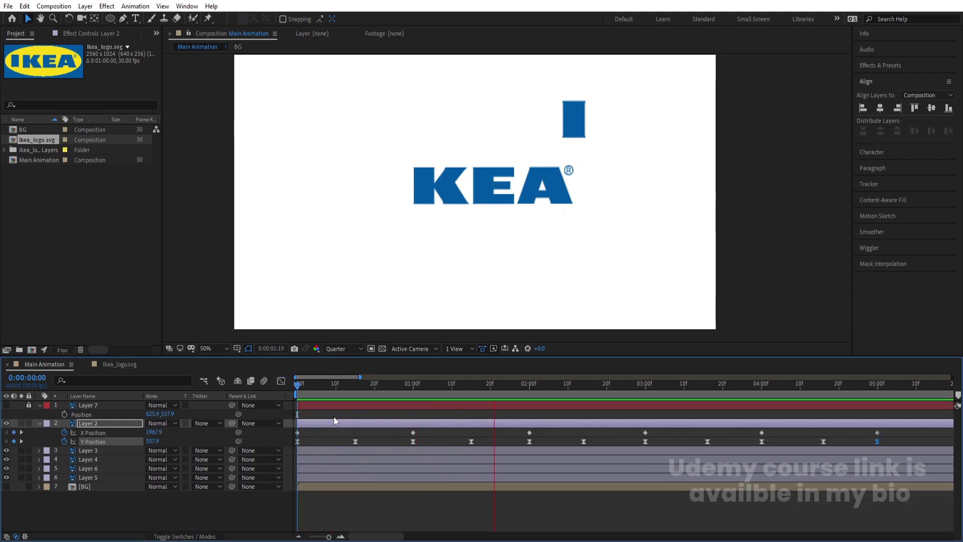
{"action": "key", "text": "space"}
Keyframe Layer 2's rotation at 0 seconds and set it to -1 turn at 1 second, previewing the spin.
{"action": "key", "text": "r"}
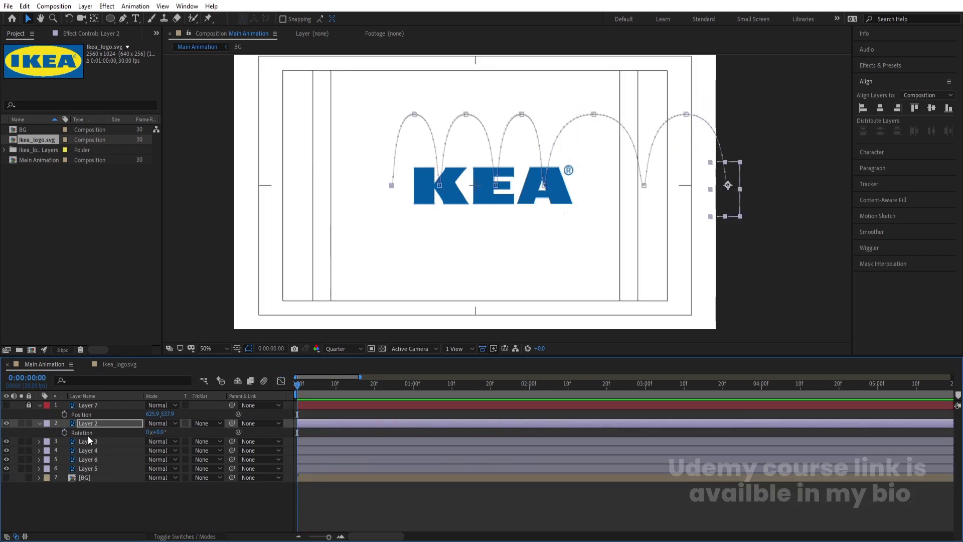
{"action": "left_click", "coordinate": [64, 432]}
{"action": "key", "text": "u"}
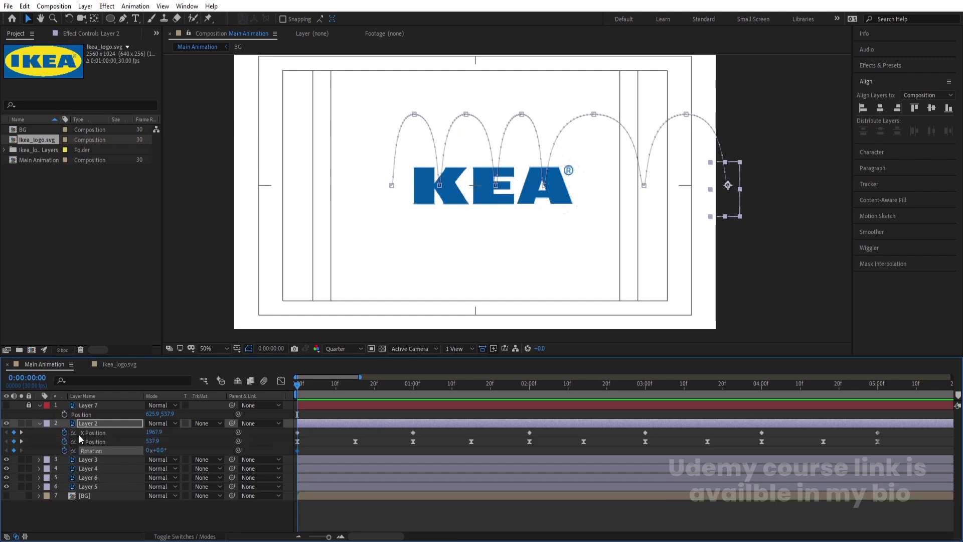
{"action": "key", "text": "k"}
{"action": "key", "text": "k"}
{"action": "left_click", "coordinate": [149, 450]}
{"action": "type", "text": "-1"}
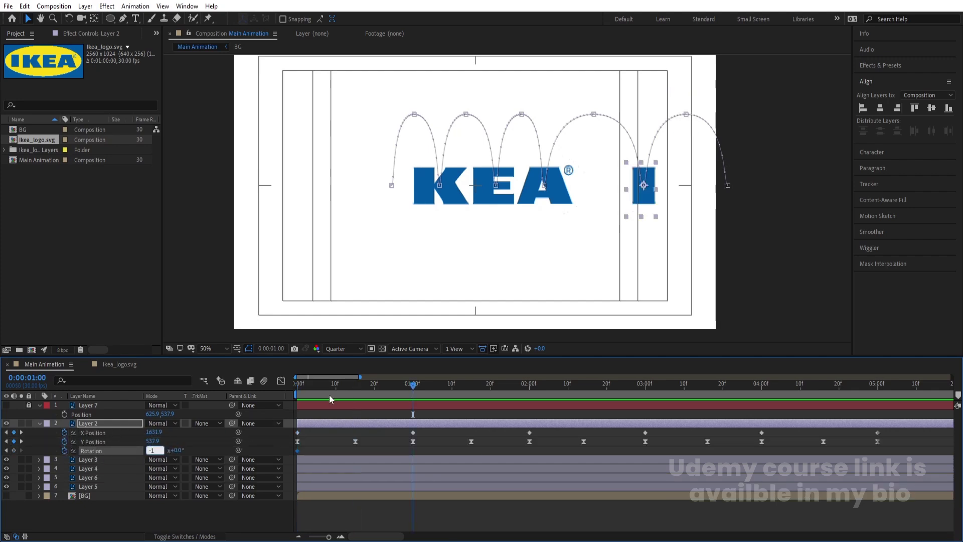
{"action": "key", "text": "space"}
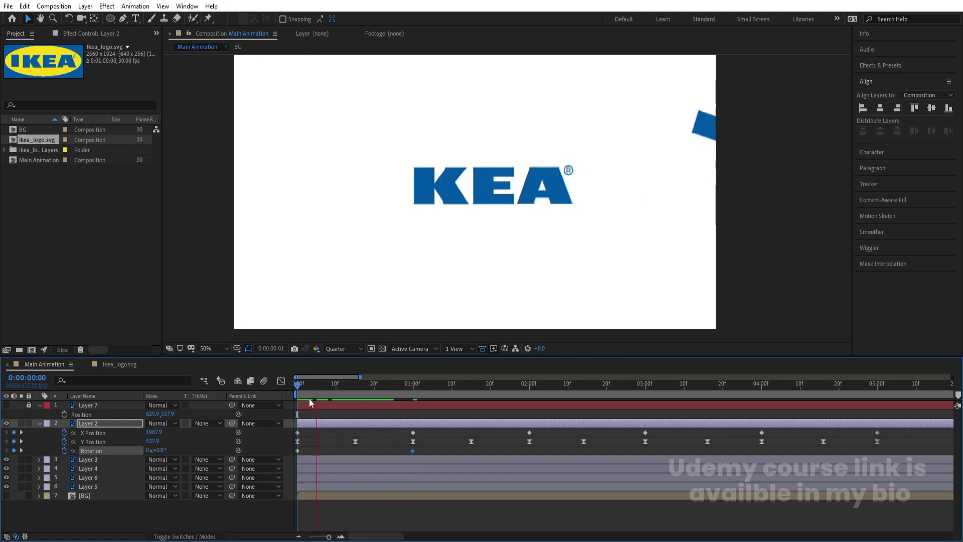
{"action": "key", "text": "space"}
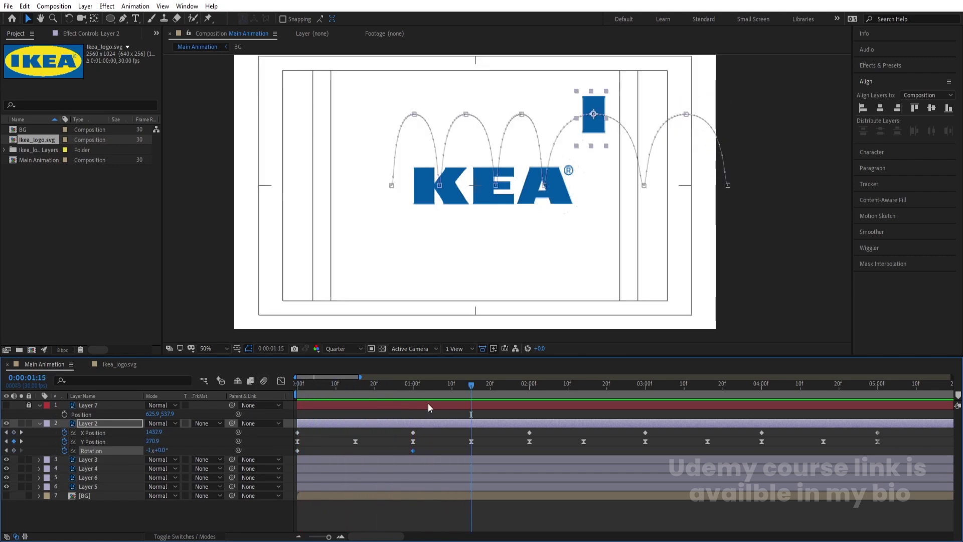
Set Layer 2's rotation to -2 turns at 2 seconds and -3 turns at 3 seconds.
{"action": "key", "text": "k"}
{"action": "key", "text": "k"}
{"action": "key", "text": "j"}
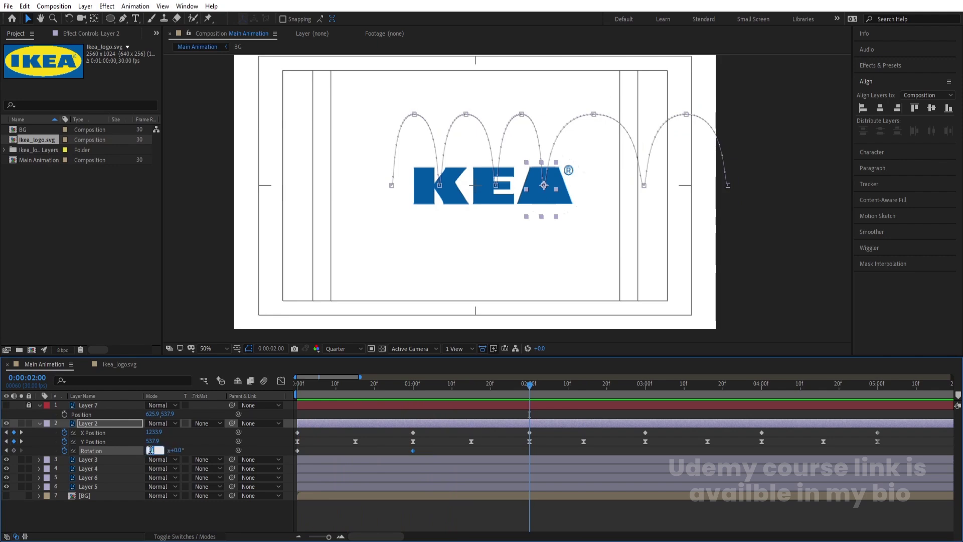
{"action": "key", "text": "Return"}
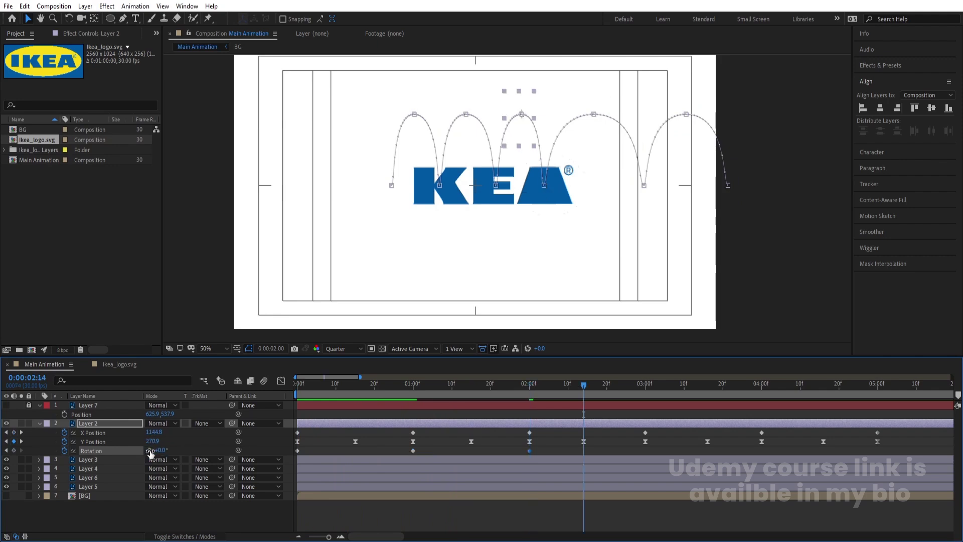
{"action": "key", "text": "k"}
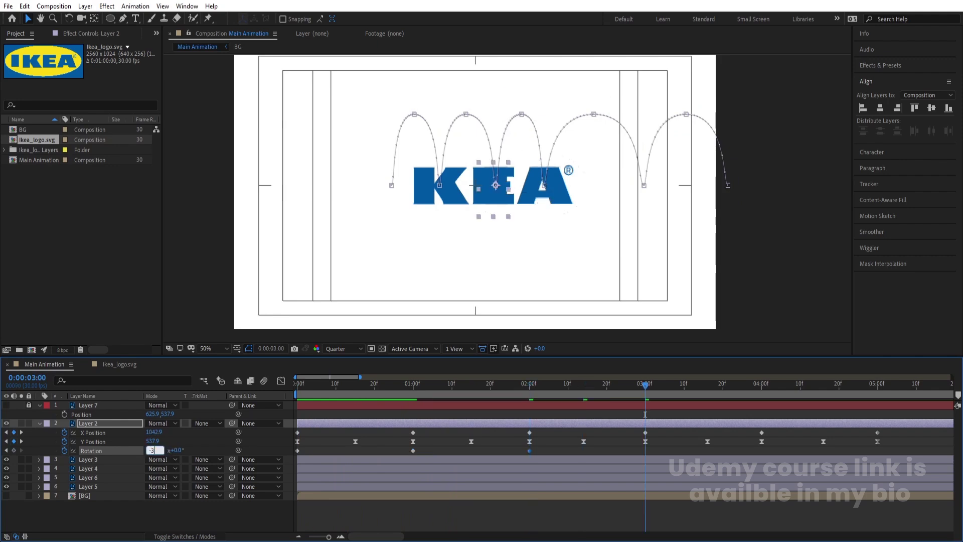
{"action": "key", "text": "k"}
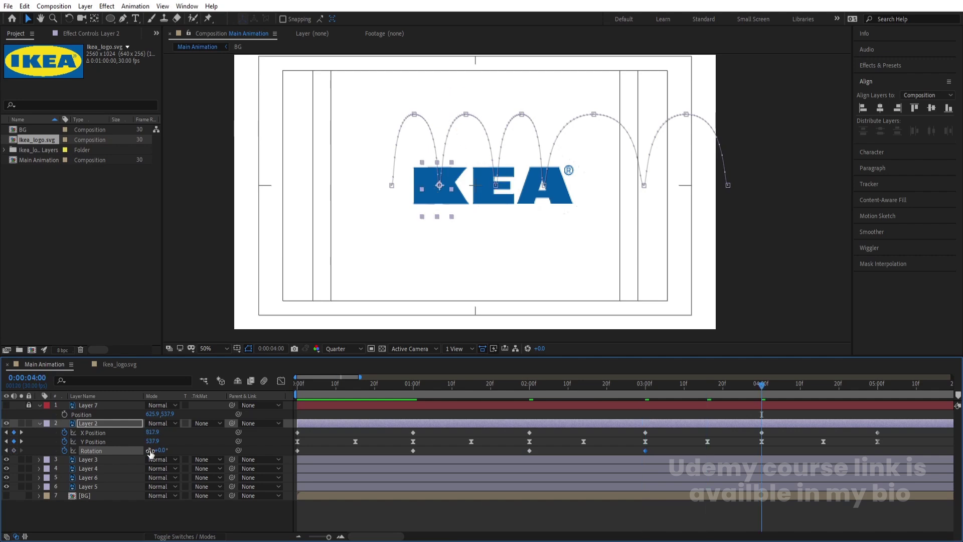
Set Layer 2's rotation to -4 turns at 4 seconds and -5 turns at 5 seconds, and preview from the start.
{"action": "key", "text": "Return"}
{"action": "key", "text": "k"}
{"action": "key", "text": "k"}
{"action": "left_click", "coordinate": [150, 450]}
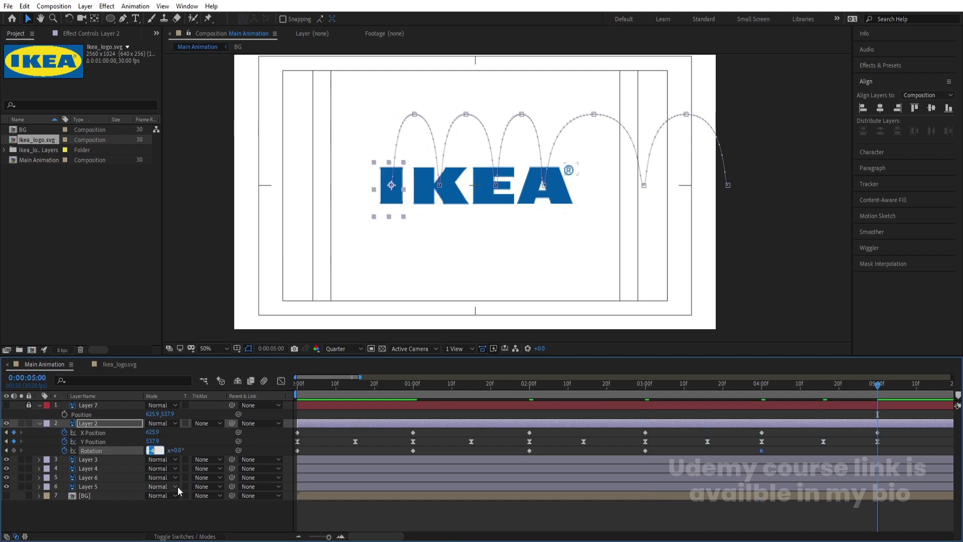
{"action": "type", "text": "-5"}
{"action": "key", "text": "Return"}
{"action": "left_click_drag", "start_coordinate": [355, 382], "coordinate": [249, 386]}
{"action": "key", "text": "space"}
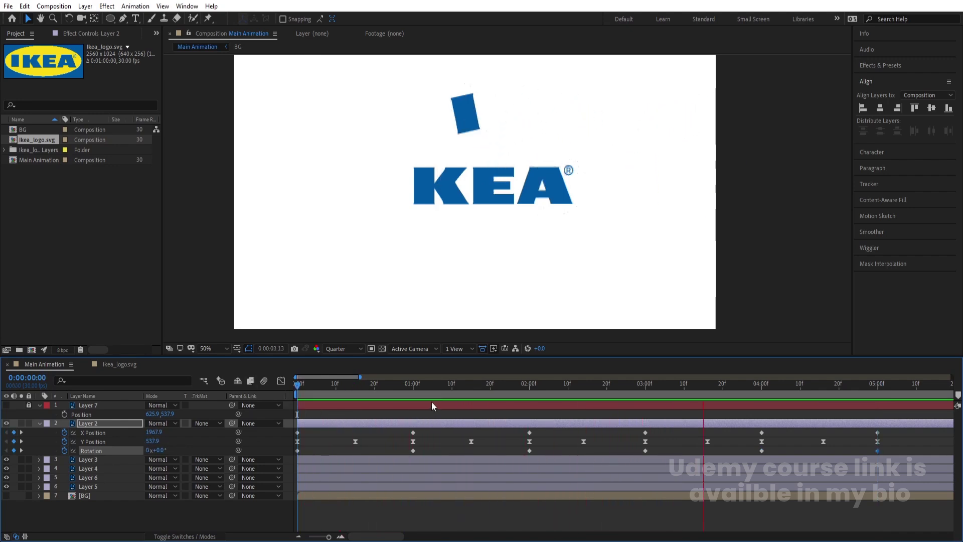
{"action": "key", "text": "space"}
Trim the start of the K, E and A layers (Layers 3, 4 and 6) to 2 seconds.
{"action": "left_click", "coordinate": [414, 387]}
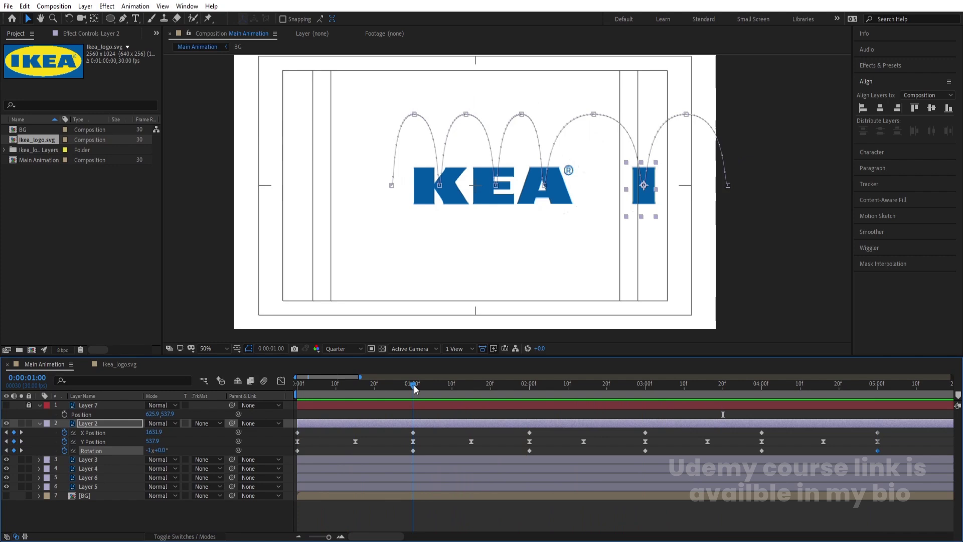
{"action": "left_click", "coordinate": [98, 486]}
{"action": "left_click", "coordinate": [91, 477]}
{"action": "left_click", "coordinate": [90, 467]}
{"action": "left_click", "coordinate": [89, 459]}
{"action": "left_click", "coordinate": [90, 476], "text": "shift"}
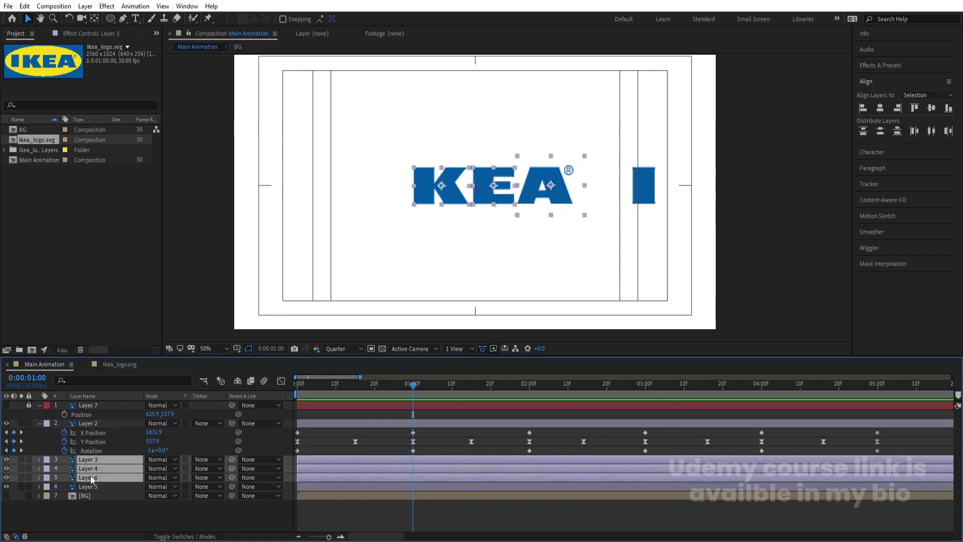
{"action": "left_click_drag", "start_coordinate": [483, 387], "coordinate": [530, 394]}
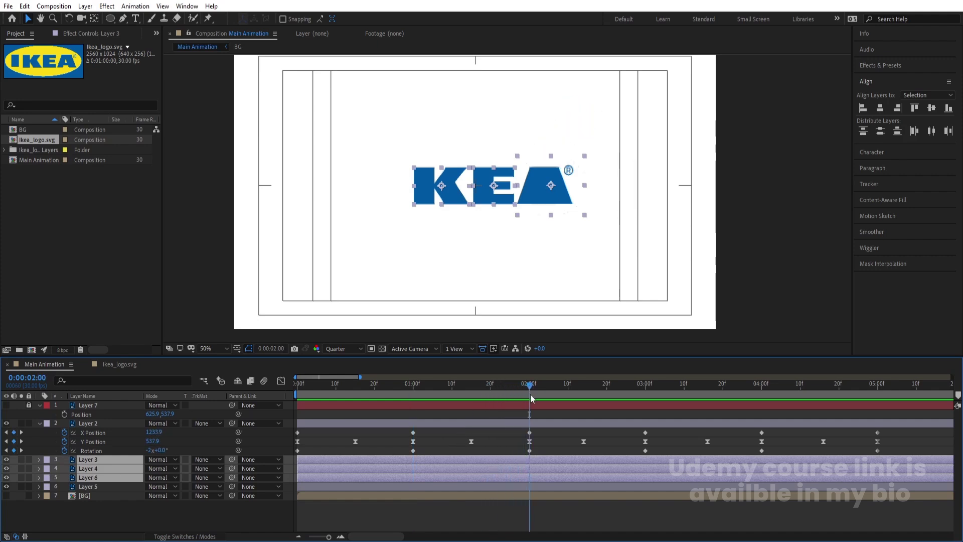
{"action": "key", "text": "alt+bracketleft"}
Keyframe the position of Layers 3, 4 and 6 at 2 seconds and again about 19 frames after that.
{"action": "key", "text": "p"}
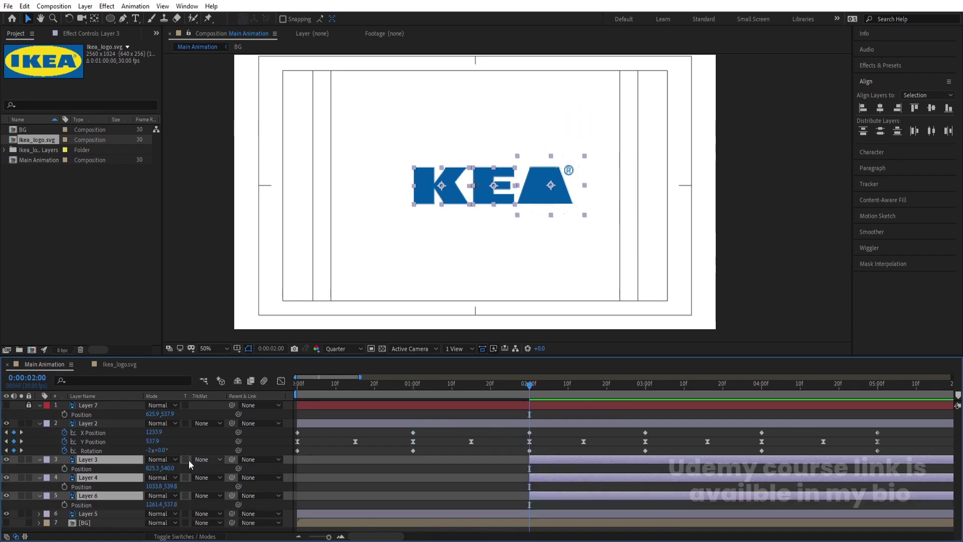
{"action": "left_click", "coordinate": [64, 469]}
{"action": "key", "text": "space"}
{"action": "key", "text": "space"}
{"action": "key", "text": "space"}
{"action": "key", "text": "space"}
{"action": "left_click", "coordinate": [14, 468]}
Lower the K, E and A at 2 seconds to Y positions 682.0, 681.8 and 679.8.
{"action": "key", "text": "j"}
{"action": "key", "text": "j"}
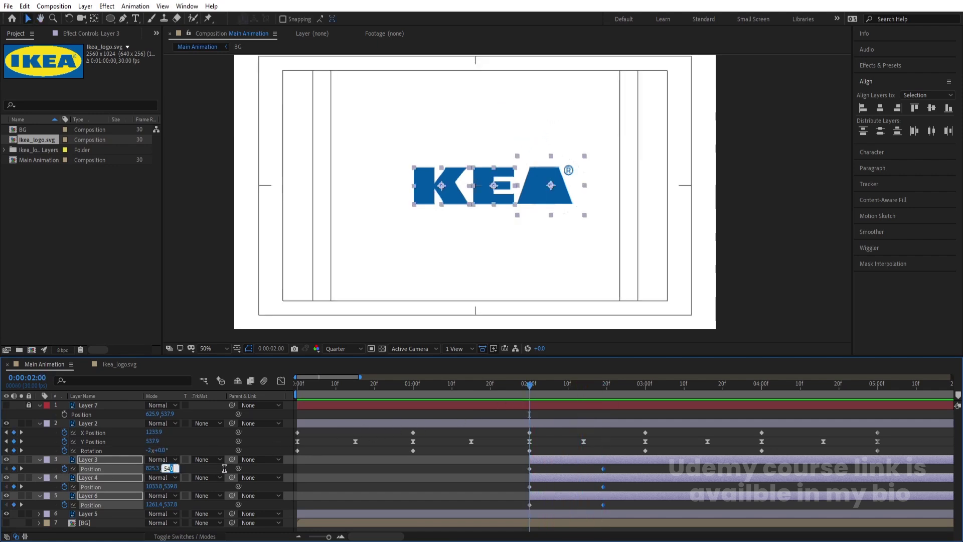
{"action": "type", "text": "540"}
{"action": "left_click", "coordinate": [196, 469]}
{"action": "left_click", "coordinate": [131, 461]}
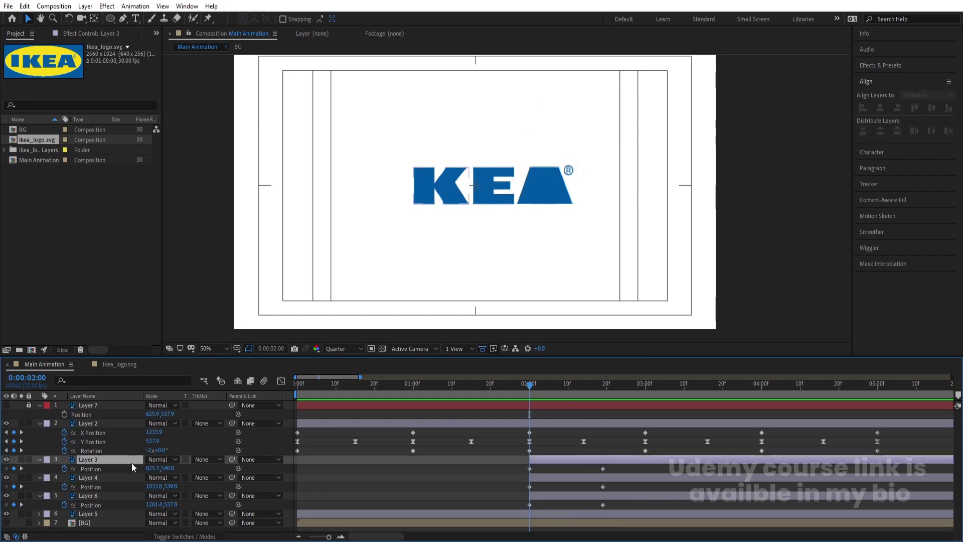
{"action": "left_click", "coordinate": [106, 496], "text": "shift"}
{"action": "left_click_drag", "start_coordinate": [169, 486], "coordinate": [230, 478]}
Ease the position keyframes of Layers 3, 4 and 6 and reshape their speed curves in the graph editor.
{"action": "left_click_drag", "start_coordinate": [520, 467], "coordinate": [618, 504]}
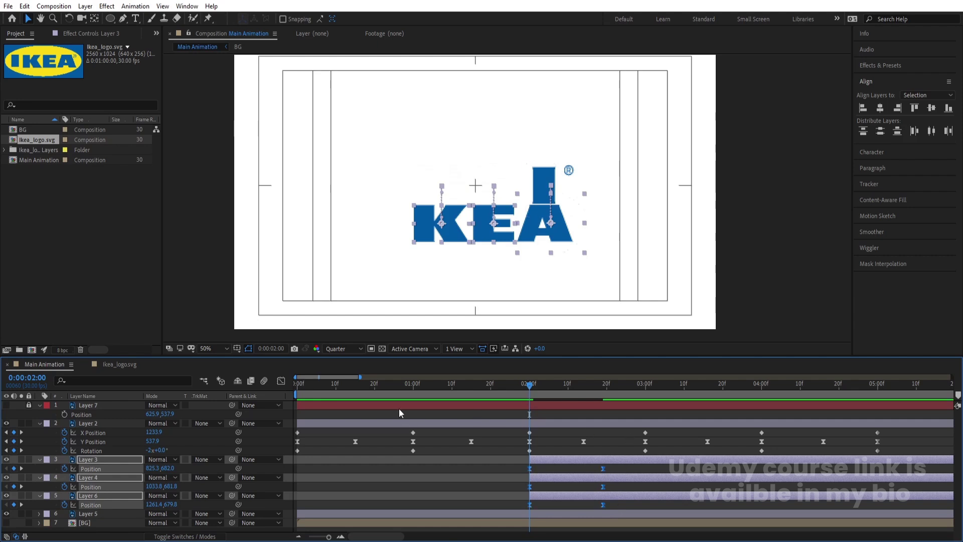
{"action": "left_click", "coordinate": [280, 381]}
{"action": "left_click_drag", "start_coordinate": [577, 447], "coordinate": [556, 504]}
{"action": "left_click_drag", "start_coordinate": [510, 479], "coordinate": [533, 504]}
{"action": "left_click", "coordinate": [282, 381]}
Shift the E layer, Layer 4, so it starts at 3 seconds when the I lands on it.
{"action": "left_click", "coordinate": [582, 385]}
{"action": "left_click_drag", "start_coordinate": [582, 385], "coordinate": [644, 395]}
{"action": "left_click", "coordinate": [646, 450]}
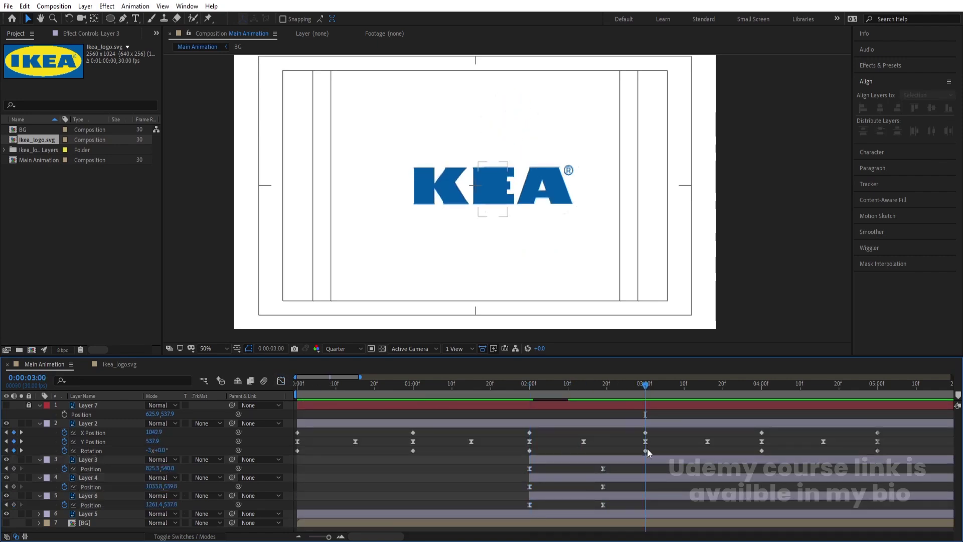
{"action": "left_click", "coordinate": [642, 478]}
{"action": "key", "text": "bracketleft"}
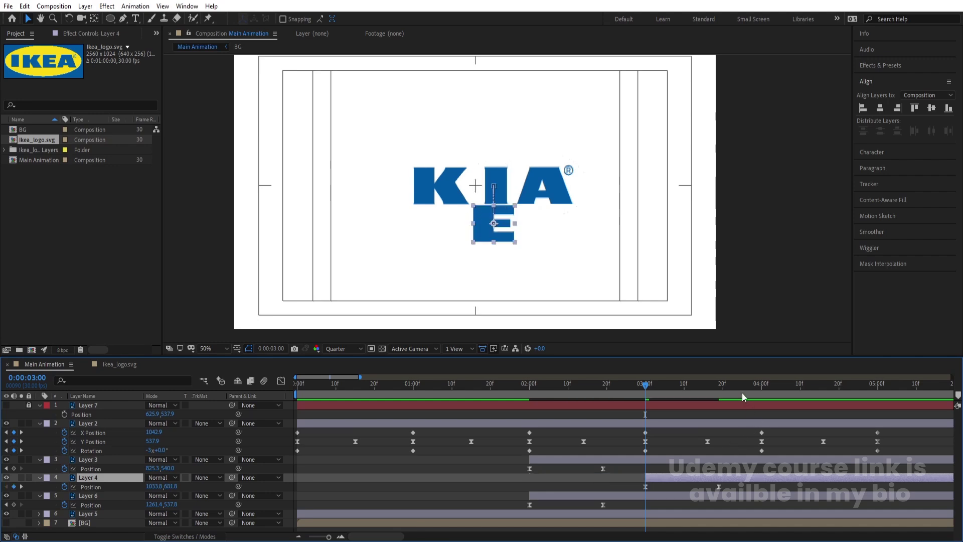
Shift the K layer, Layer 3, so it starts at 4 seconds, and preview the animation.
{"action": "left_click_drag", "start_coordinate": [741, 397], "coordinate": [757, 399]}
{"action": "key", "text": "Page_Down"}
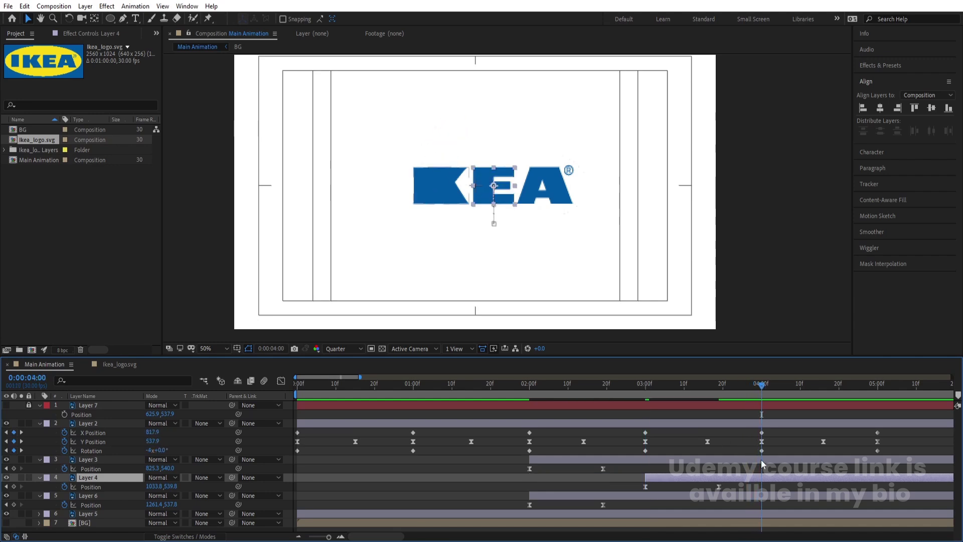
{"action": "left_click", "coordinate": [762, 460]}
{"action": "key", "text": "bracketleft"}
{"action": "key", "text": "space"}
{"action": "key", "text": "space"}
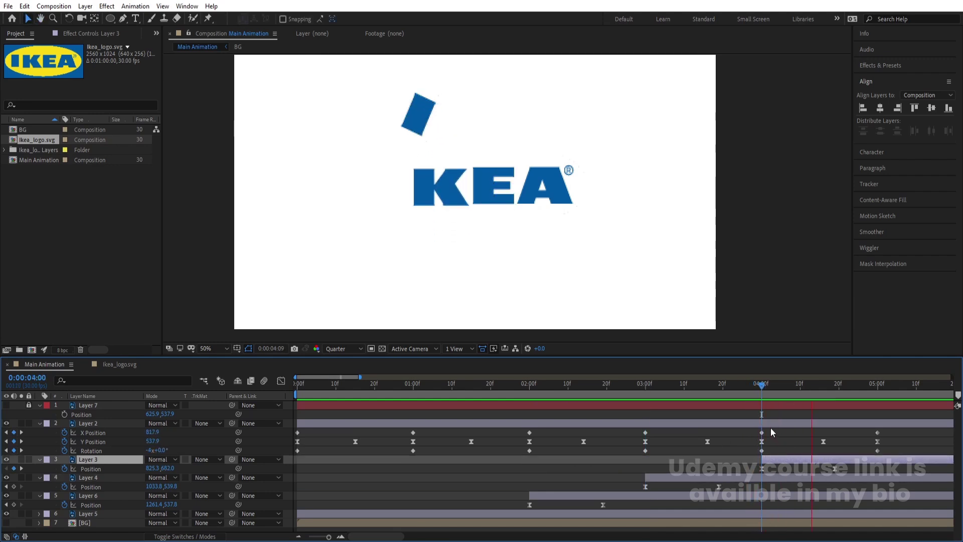
{"action": "key", "text": "space"}
Precompose Layers 3, 4 and 6 into a new composition named KEA, moving all attributes.
{"action": "left_click", "coordinate": [540, 496], "text": "shift"}
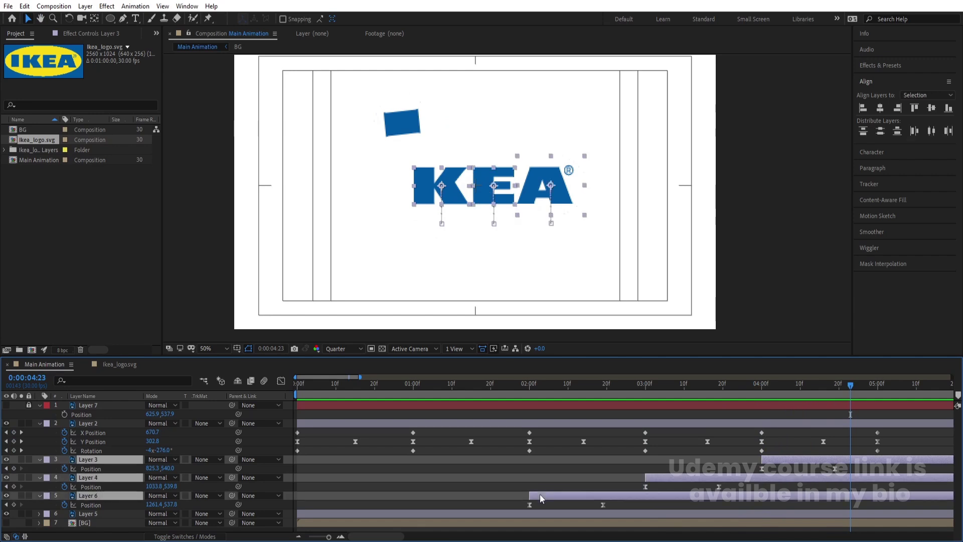
{"action": "key", "text": "ctrl+shift+c"}
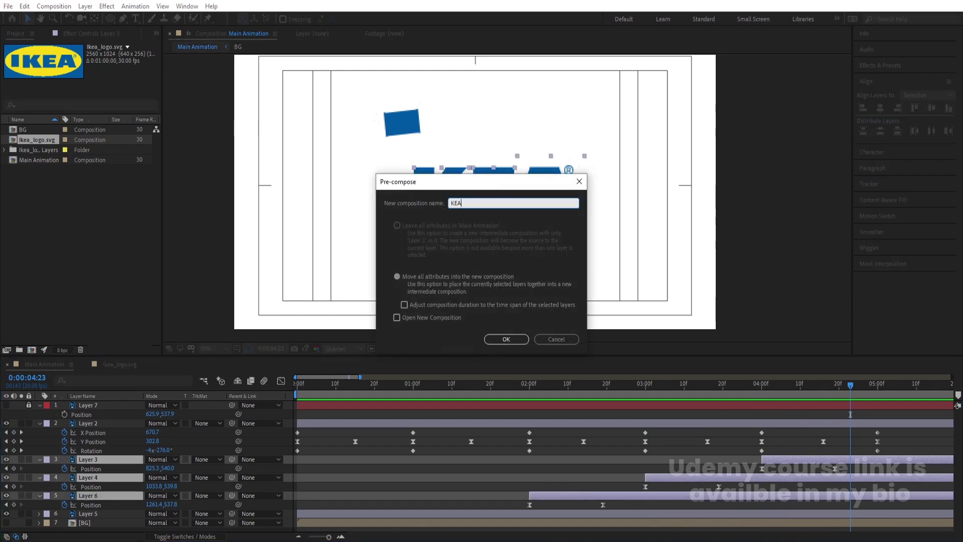
{"action": "key", "text": "Return"}
Activate the Rectangle tool for masking the KEA layer.
{"action": "left_click_drag", "start_coordinate": [109, 19], "coordinate": [130, 23]}
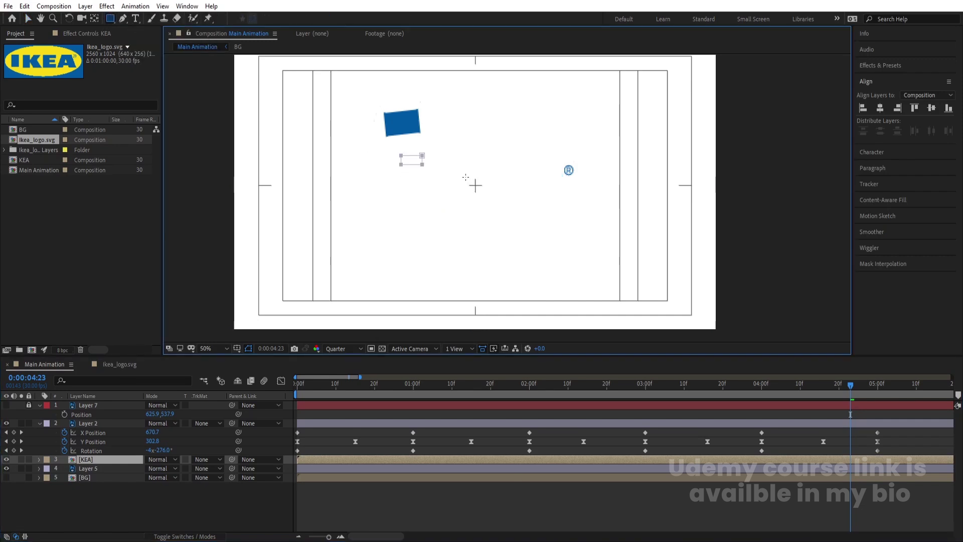
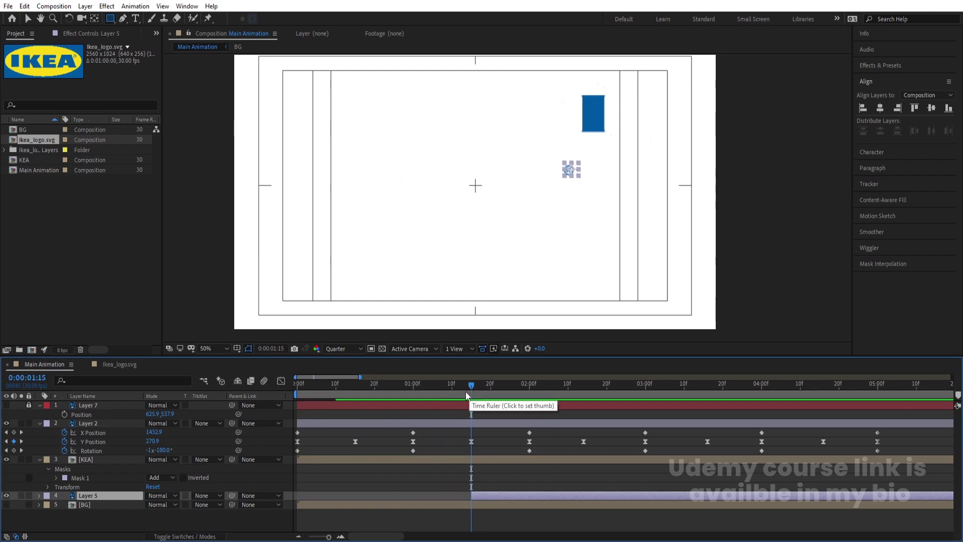
Add Position keyframes for the registered-mark layer, Layer 5, at 1:15 and 2:12.
{"action": "key", "text": "p"}
{"action": "left_click", "coordinate": [64, 504]}
{"action": "key", "text": "space"}
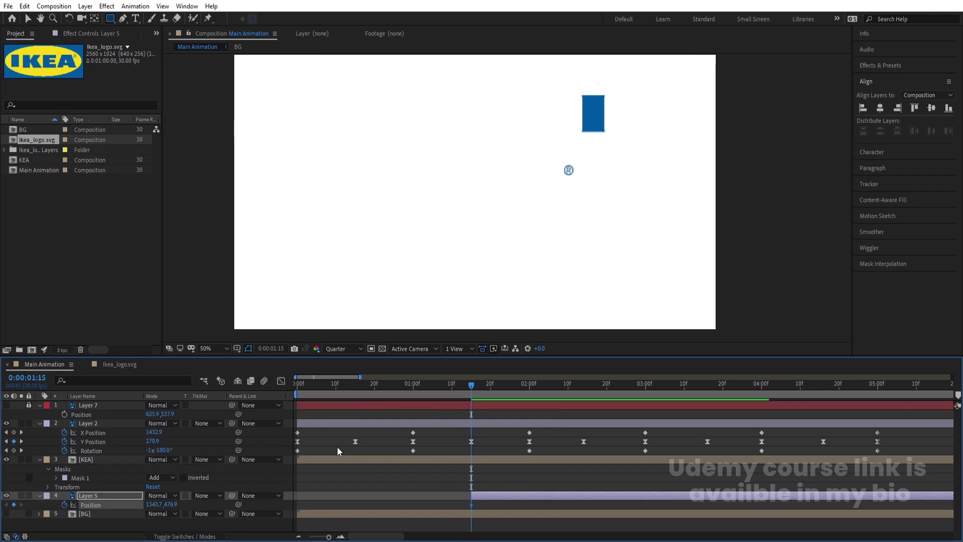
{"action": "key", "text": "space"}
{"action": "key", "text": "space"}
{"action": "key", "text": "space"}
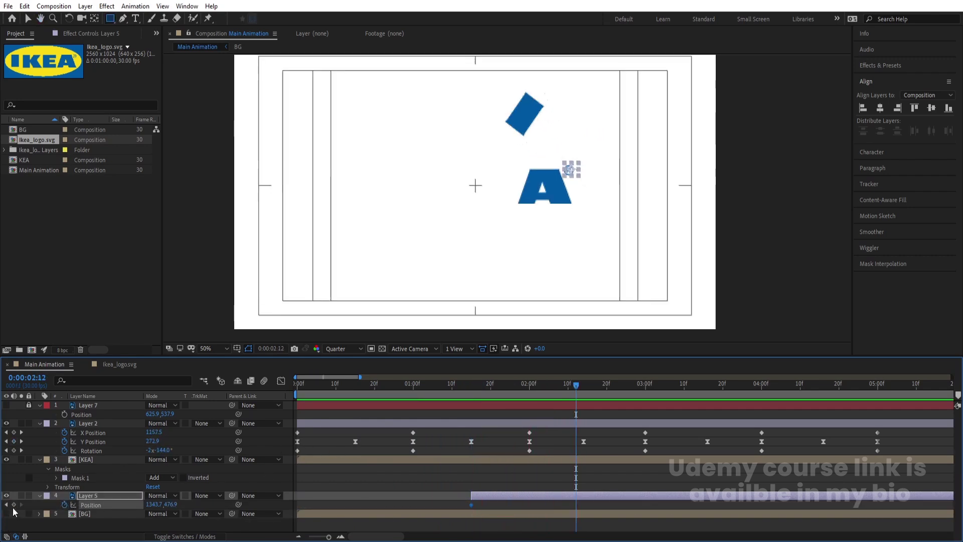
{"action": "left_click", "coordinate": [13, 504]}
{"action": "key", "text": "space"}
Set Layer 5's vertical position to 9.9 at its first keyframe, 1:15, so it drops in from above the frame.
{"action": "left_click", "coordinate": [7, 504]}
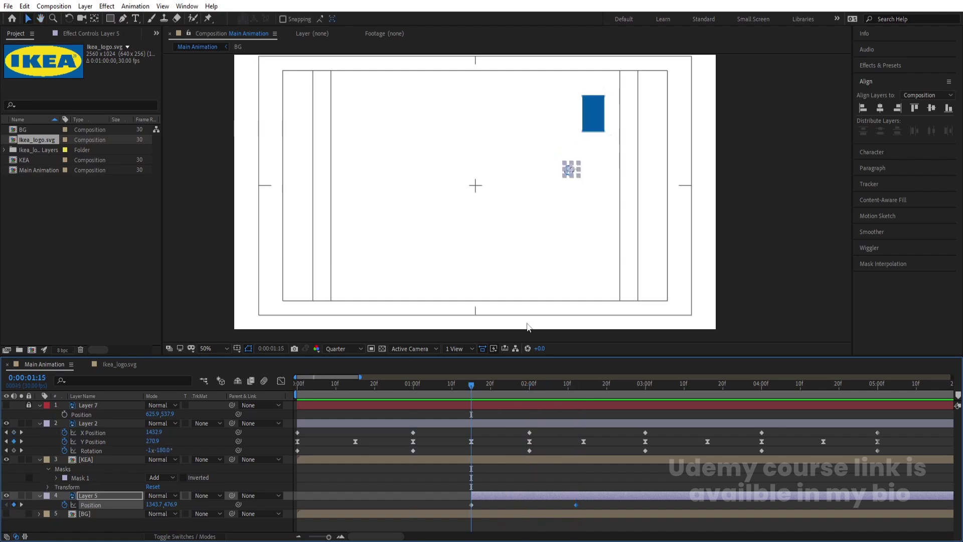
{"action": "key", "text": "v"}
{"action": "left_click_drag", "start_coordinate": [170, 504], "coordinate": [33, 492]}
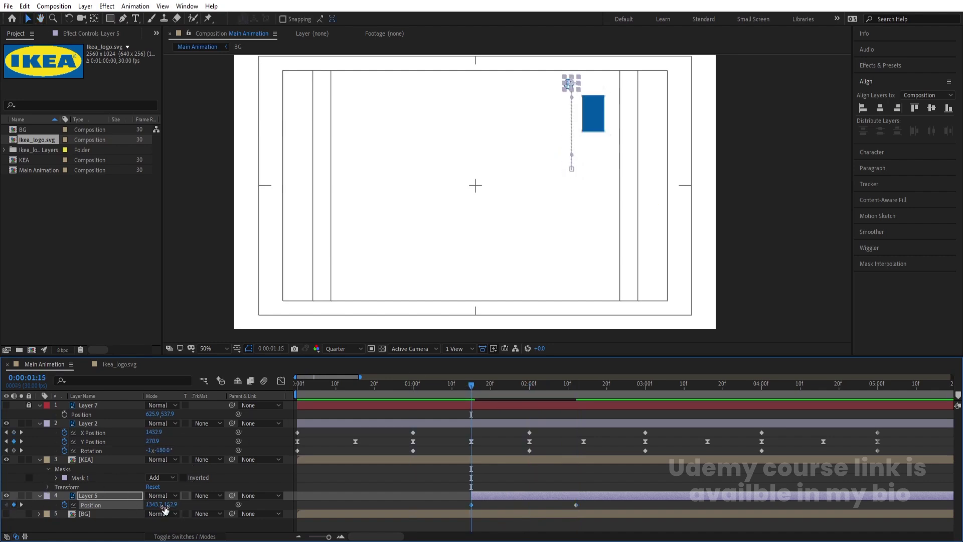
{"action": "left_click_drag", "start_coordinate": [171, 504], "coordinate": [103, 504]}
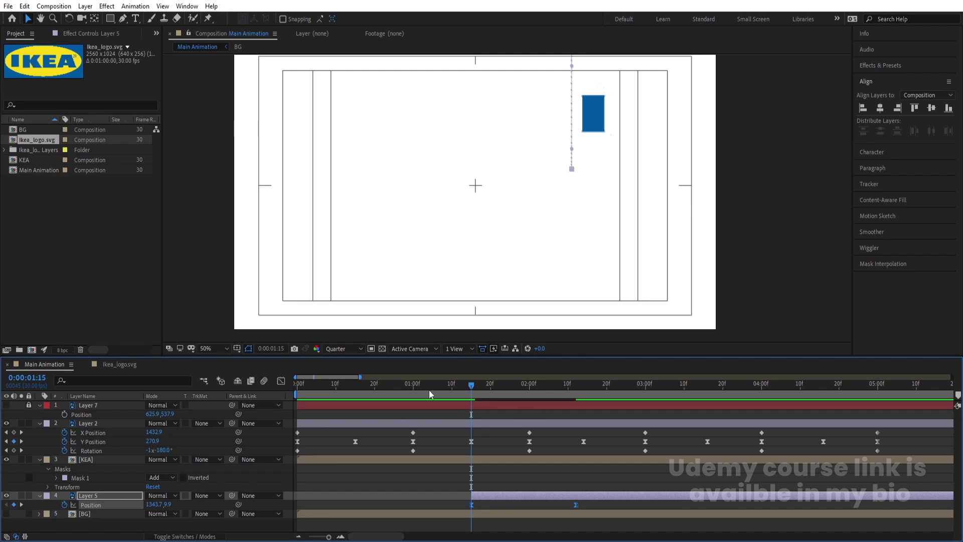
Reshape Layer 5's position speed curve by lengthening the last keyframe's incoming ease so the drop starts fast, and preview it.
{"action": "left_click", "coordinate": [281, 380]}
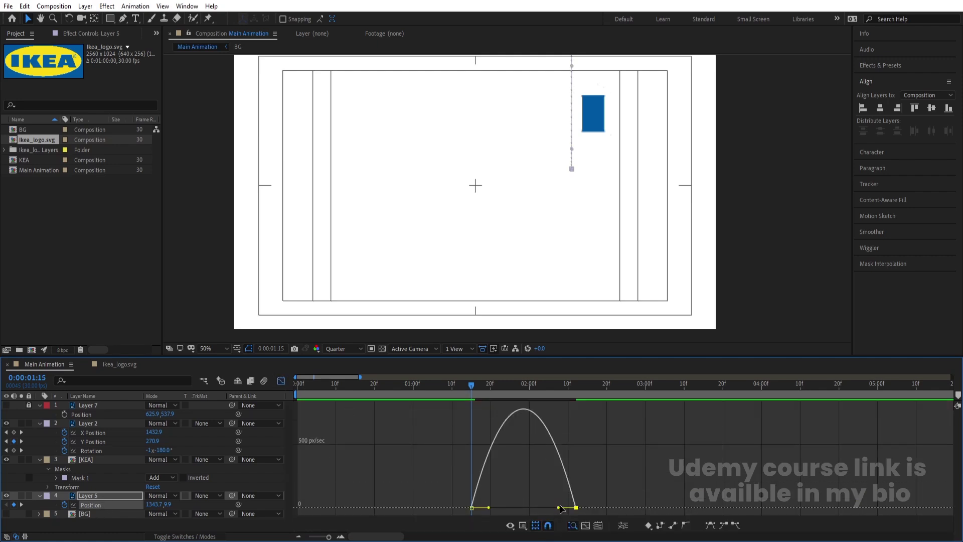
{"action": "left_click_drag", "start_coordinate": [558, 507], "coordinate": [523, 507]}
{"action": "key", "text": "space"}
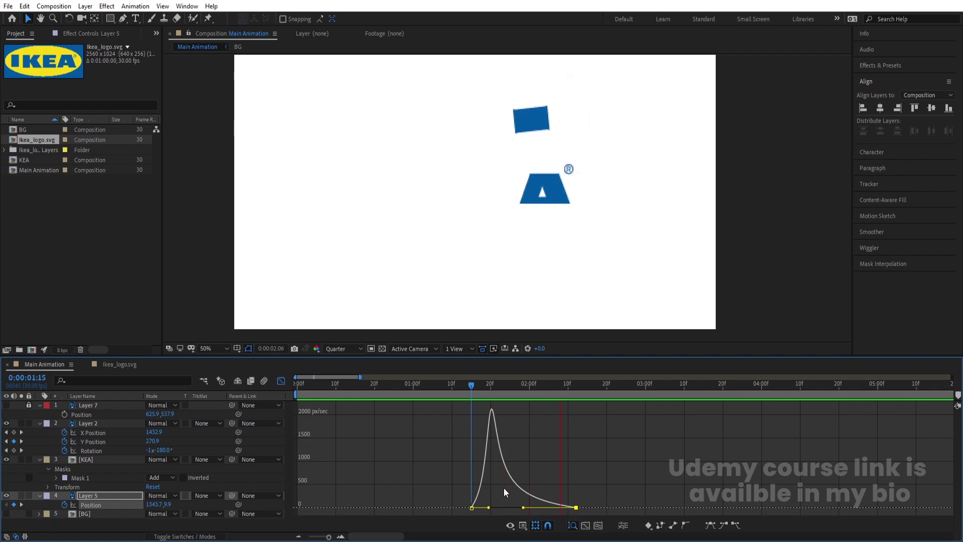
{"action": "left_click", "coordinate": [281, 381]}
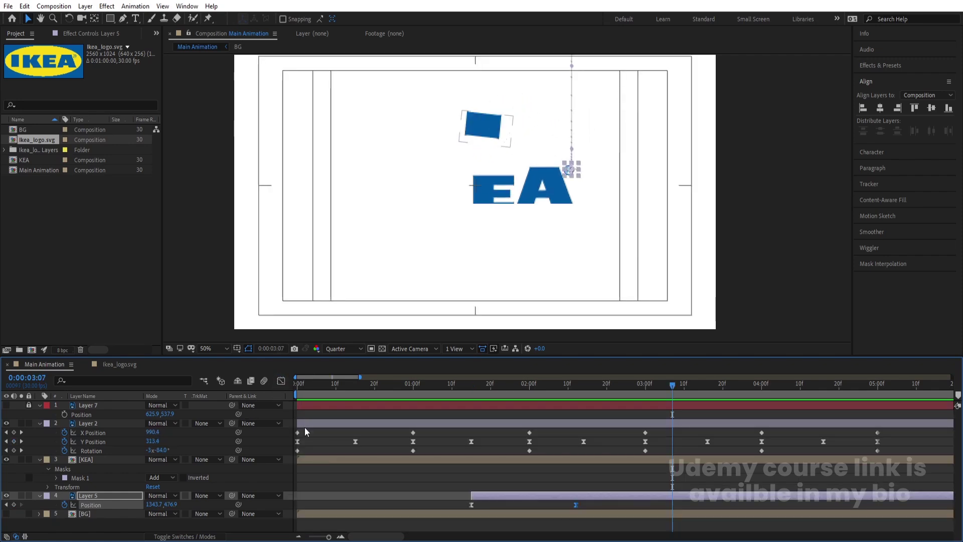
Collapse the layer properties and preview the letter animation from the start.
{"action": "left_click", "coordinate": [317, 440]}
{"action": "key", "text": "u"}
{"action": "key", "text": "minus"}
{"action": "key", "text": "minus"}
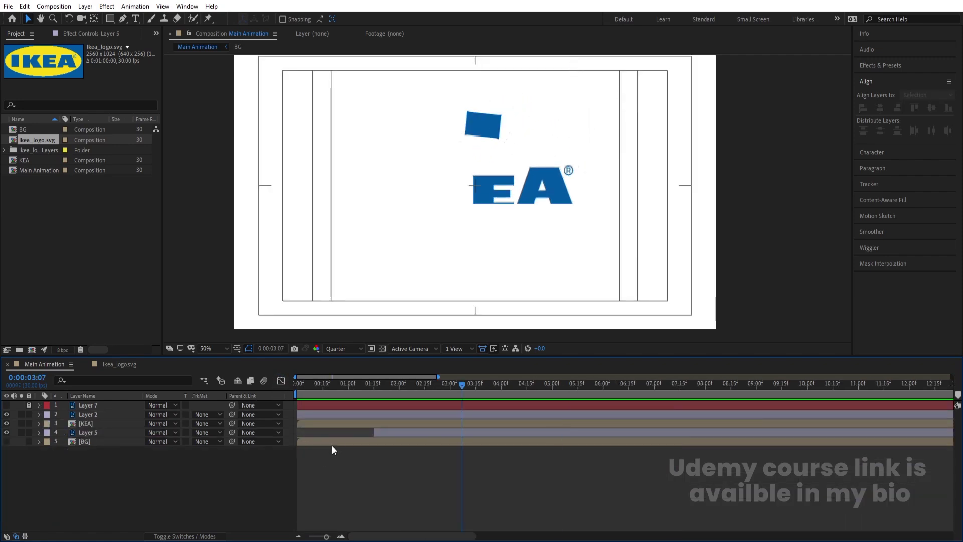
{"action": "left_click_drag", "start_coordinate": [342, 389], "coordinate": [231, 388]}
{"action": "key", "text": "space"}
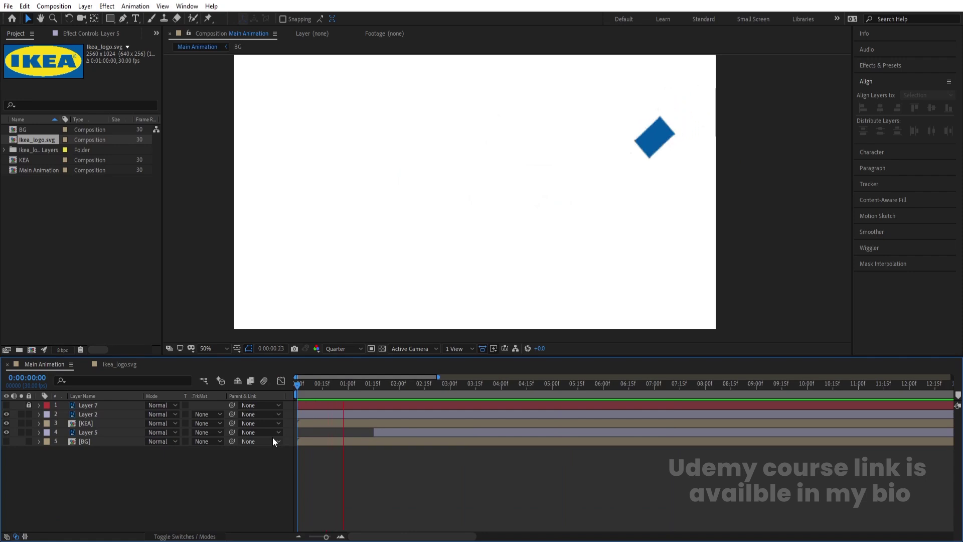
{"action": "key", "text": "space"}
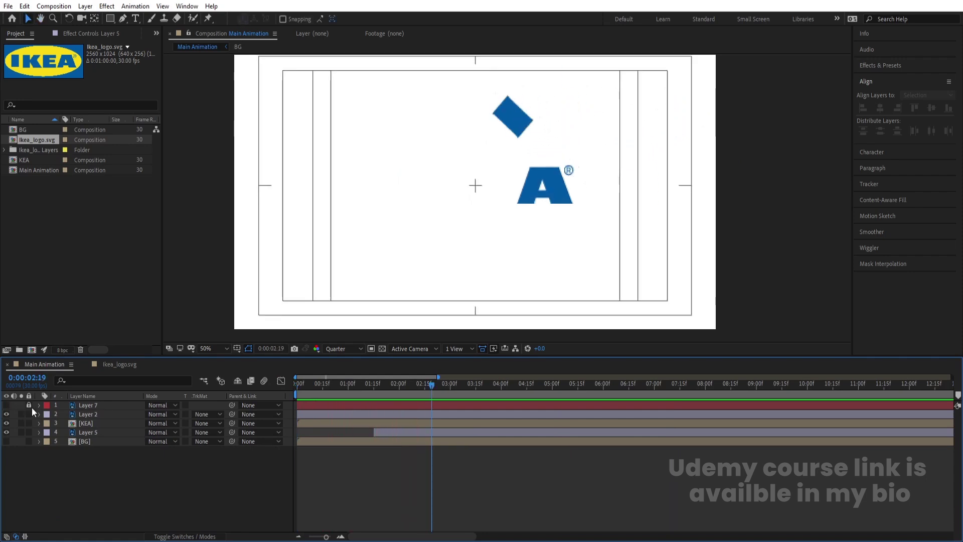
Unlock the hidden Layer 7 and delete it from Main Animation.
{"action": "left_click", "coordinate": [97, 432]}
{"action": "left_click", "coordinate": [92, 405], "text": "shift"}
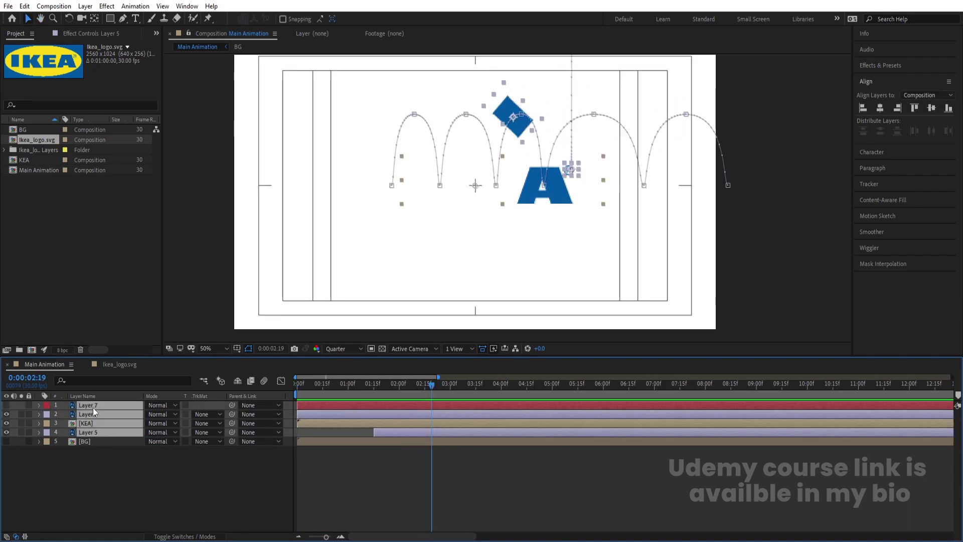
{"action": "left_click", "coordinate": [96, 466]}
{"action": "left_click", "coordinate": [88, 405]}
{"action": "key", "text": "Delete"}
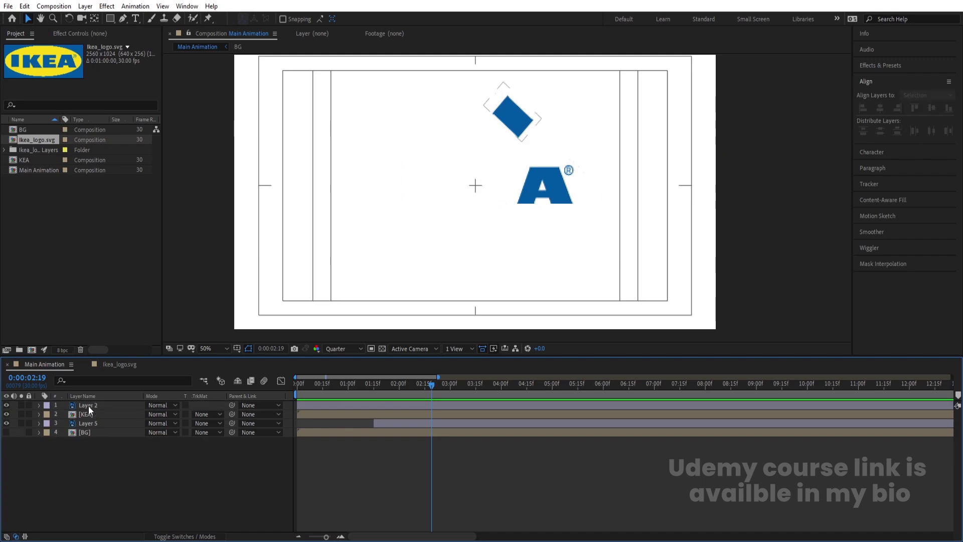
Precompose Layer 2, KEA and Layer 5 into a new composition named Text Animation, moving all attributes.
{"action": "left_click", "coordinate": [88, 405]}
{"action": "left_click", "coordinate": [89, 422], "text": "shift"}
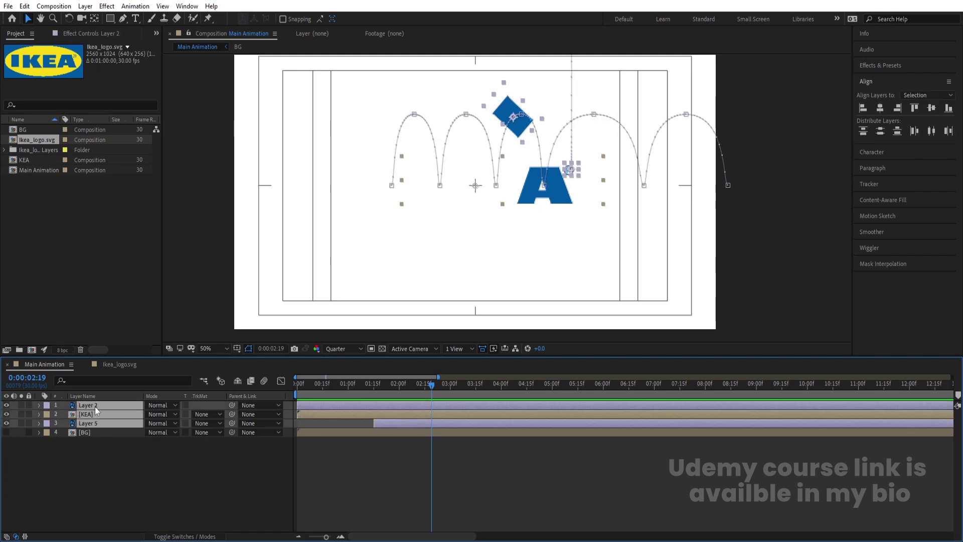
{"action": "key", "text": "ctrl+shift+c"}
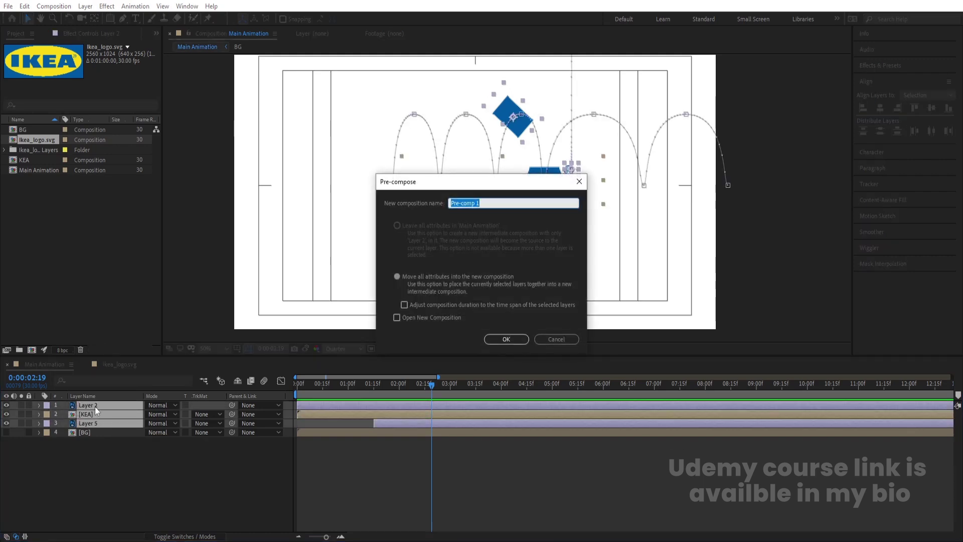
{"action": "type", "text": "Text Animation"}
{"action": "key", "text": "Return"}
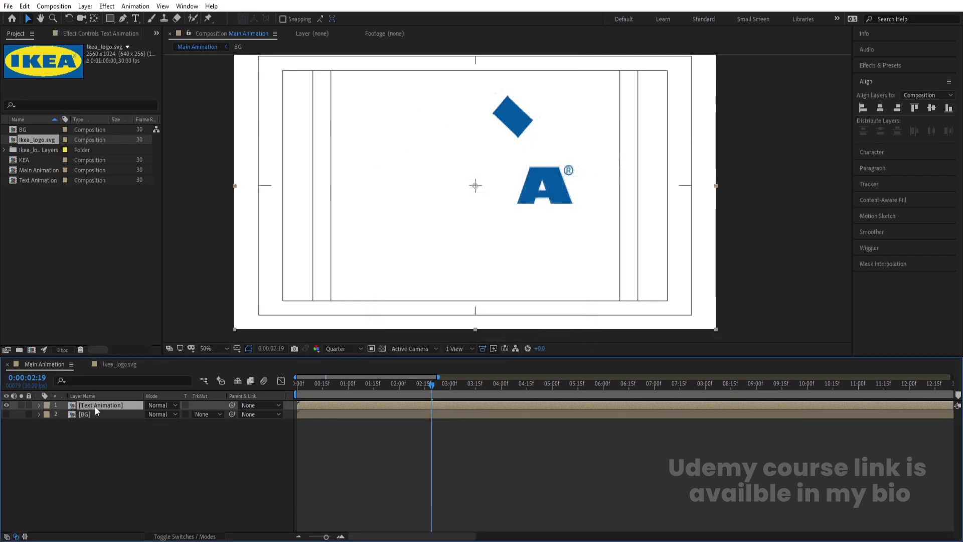
Turn on the BG layer's visibility and preview the text and background animations together.
{"action": "left_click", "coordinate": [6, 413]}
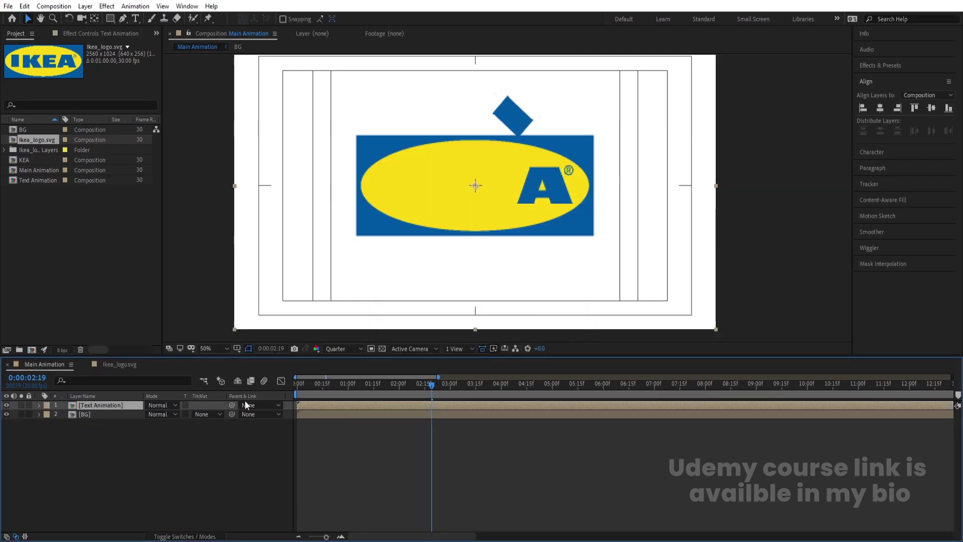
{"action": "key", "text": "space"}
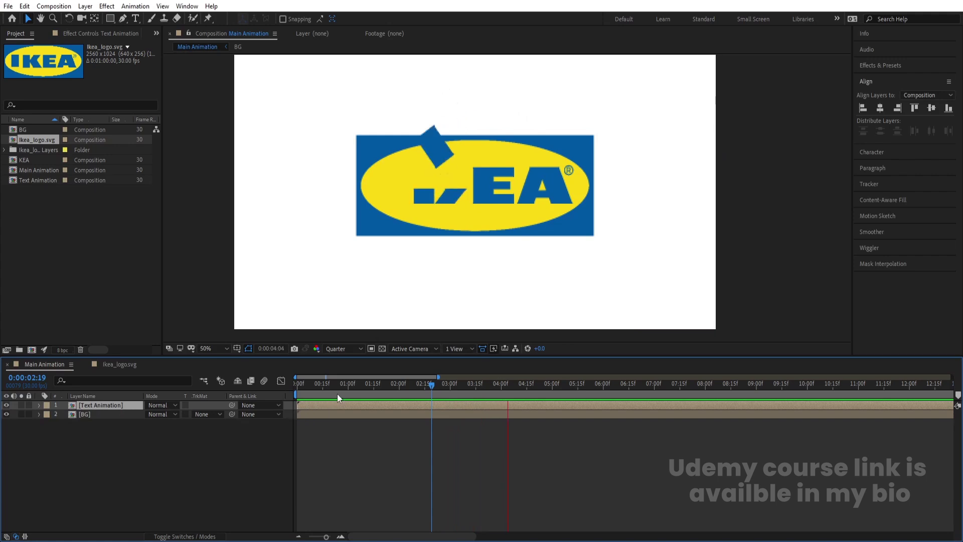
{"action": "left_click", "coordinate": [320, 392]}
{"action": "left_click_drag", "start_coordinate": [320, 393], "coordinate": [378, 385]}
{"action": "key", "text": "space"}
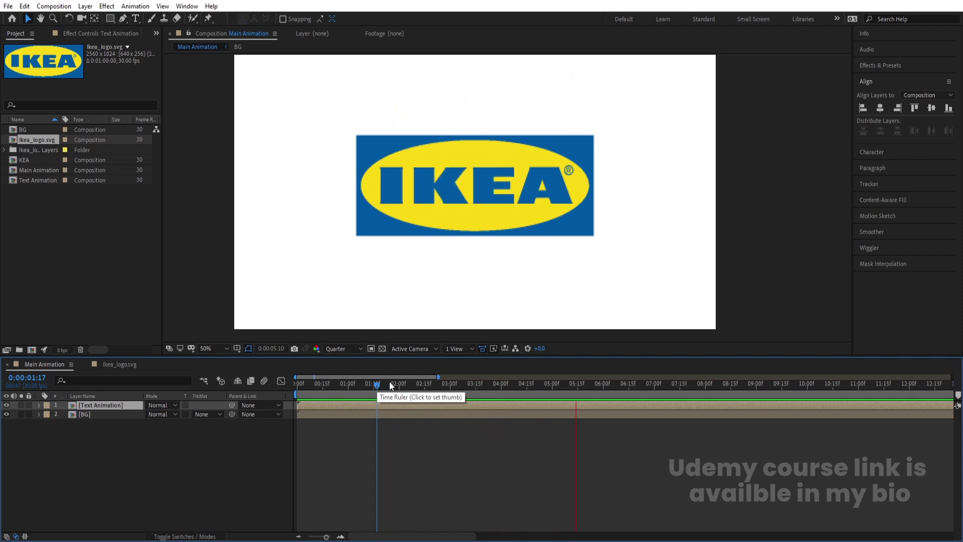
{"action": "key", "text": "space"}
{"action": "left_click_drag", "start_coordinate": [382, 383], "coordinate": [301, 384]}
{"action": "key", "text": "space"}
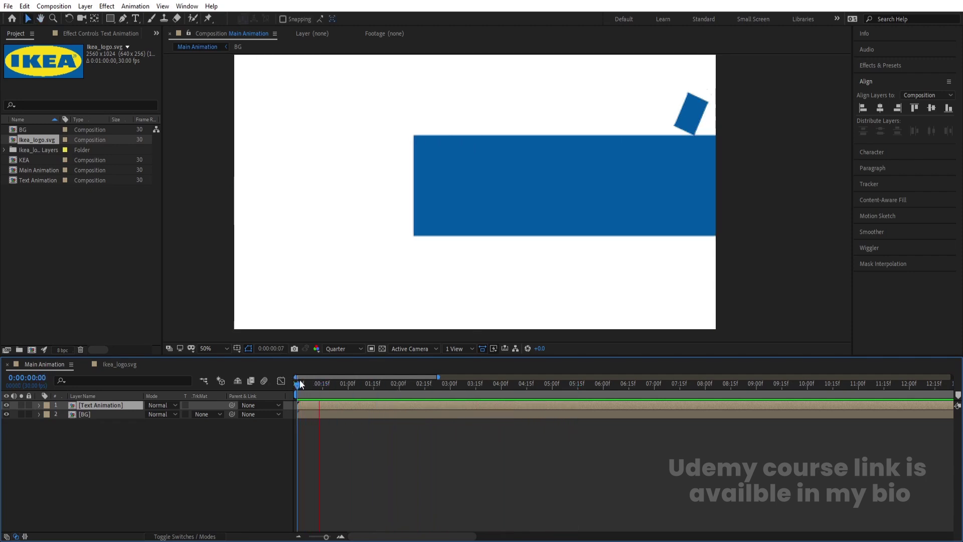
{"action": "key", "text": "space"}
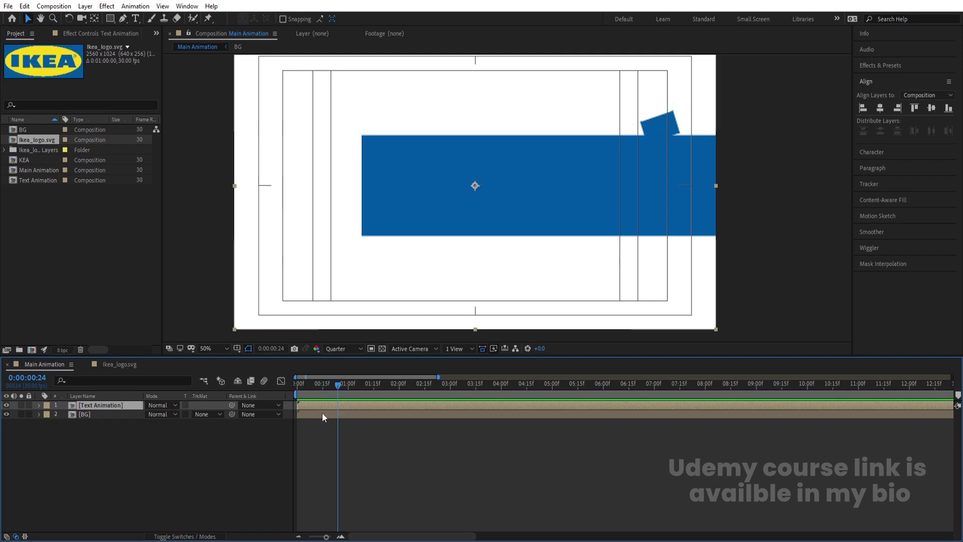
Try starting the BG layer at about 1 second and preview how the background reveal fits the text animation.
{"action": "left_click_drag", "start_coordinate": [322, 414], "coordinate": [377, 419]}
{"action": "key", "text": "space"}
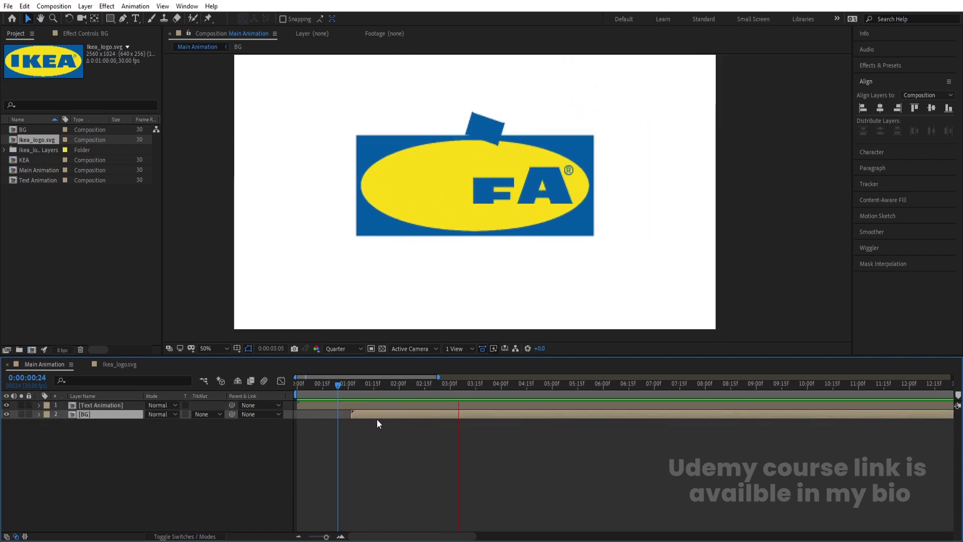
{"action": "key", "text": "space"}
{"action": "key", "text": "space"}
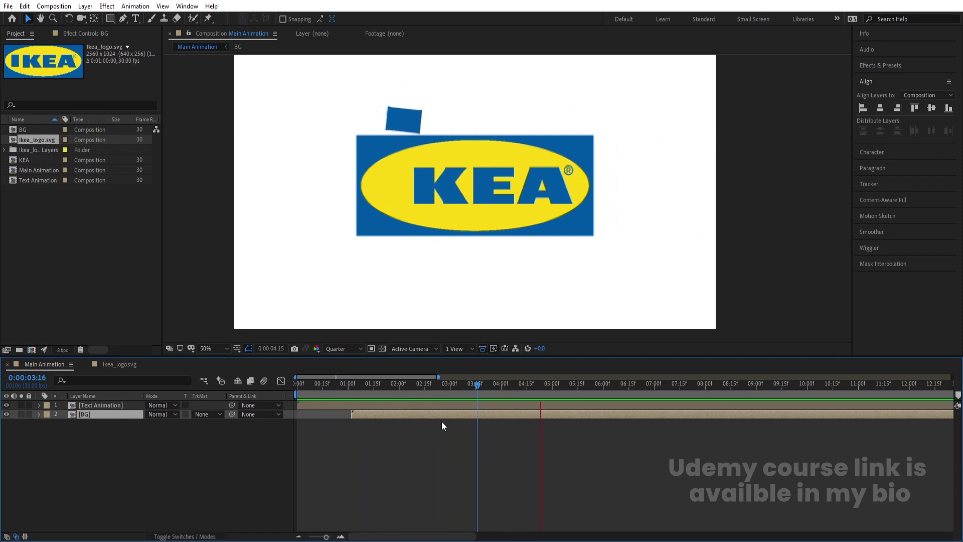
{"action": "key", "text": "space"}
{"action": "left_click_drag", "start_coordinate": [447, 388], "coordinate": [276, 384]}
{"action": "key", "text": "space"}
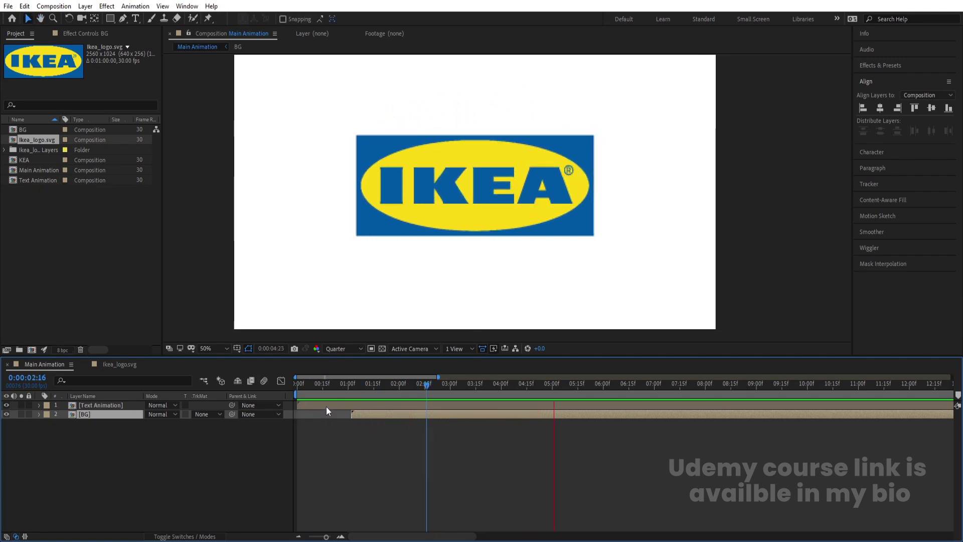
{"action": "key", "text": "space"}
{"action": "left_click_drag", "start_coordinate": [366, 385], "coordinate": [295, 387]}
{"action": "key", "text": "space"}
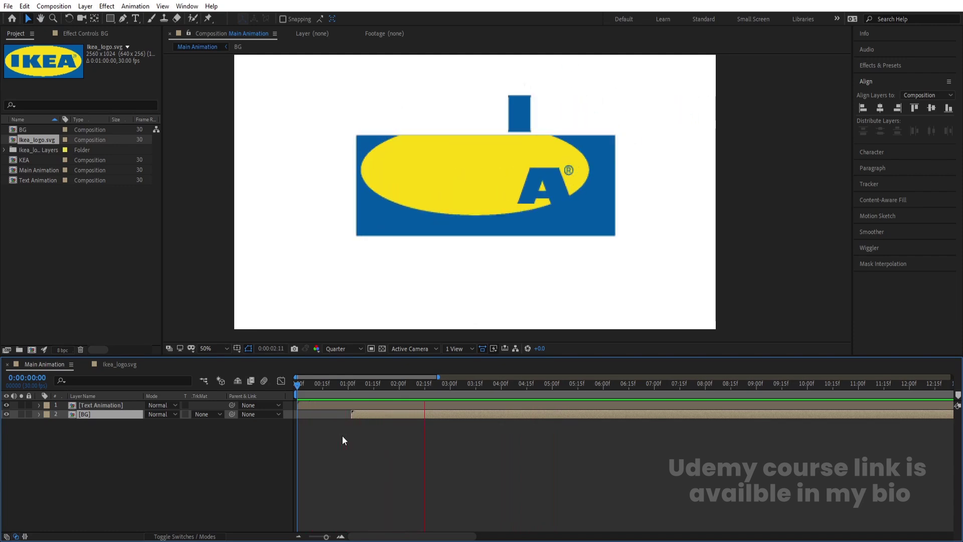
{"action": "key", "text": "space"}
{"action": "left_click_drag", "start_coordinate": [326, 385], "coordinate": [312, 384]}
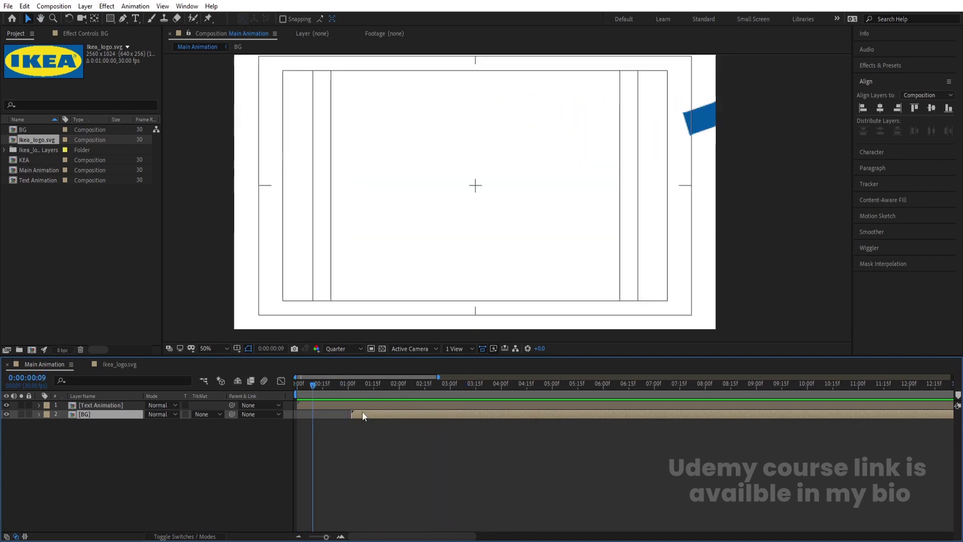
Shift the BG layer back to start at 0 seconds and preview the logo animation.
{"action": "left_click_drag", "start_coordinate": [369, 417], "coordinate": [315, 417]}
{"action": "left_click", "coordinate": [296, 388]}
{"action": "key", "text": "space"}
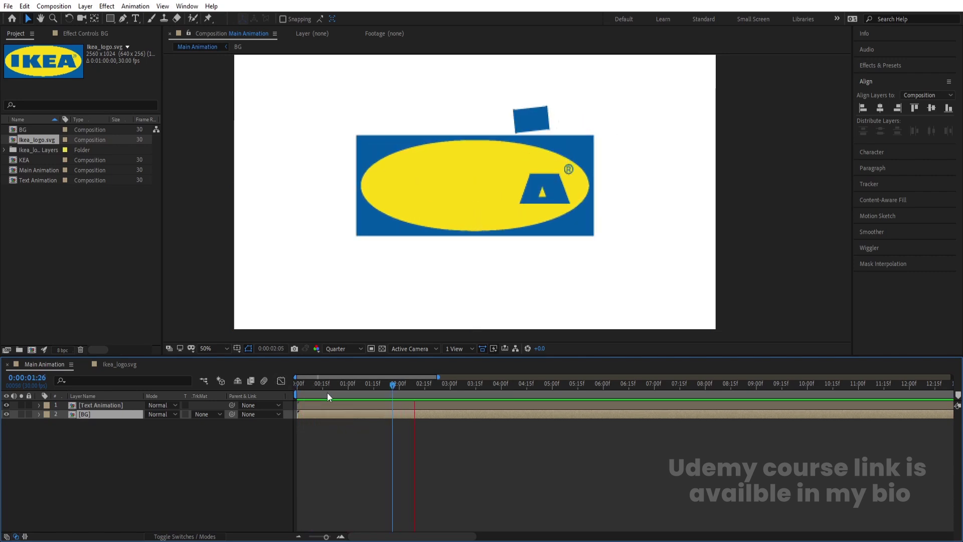
{"action": "scroll", "coordinate": [408, 408], "scroll_direction": "down", "scroll_amount": 3}
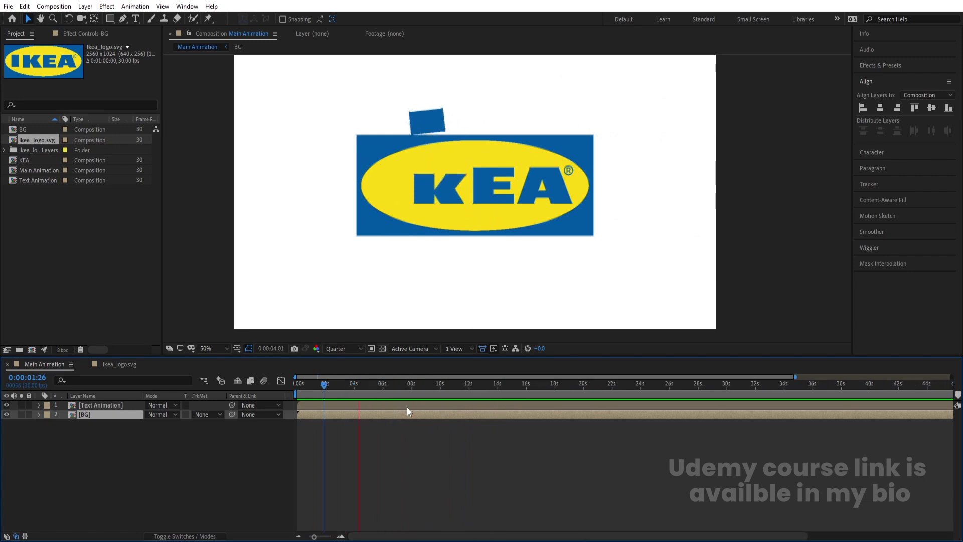
Add a null object to the Main Animation composition.
{"action": "left_click", "coordinate": [157, 463]}
{"action": "right_click", "coordinate": [158, 462]}
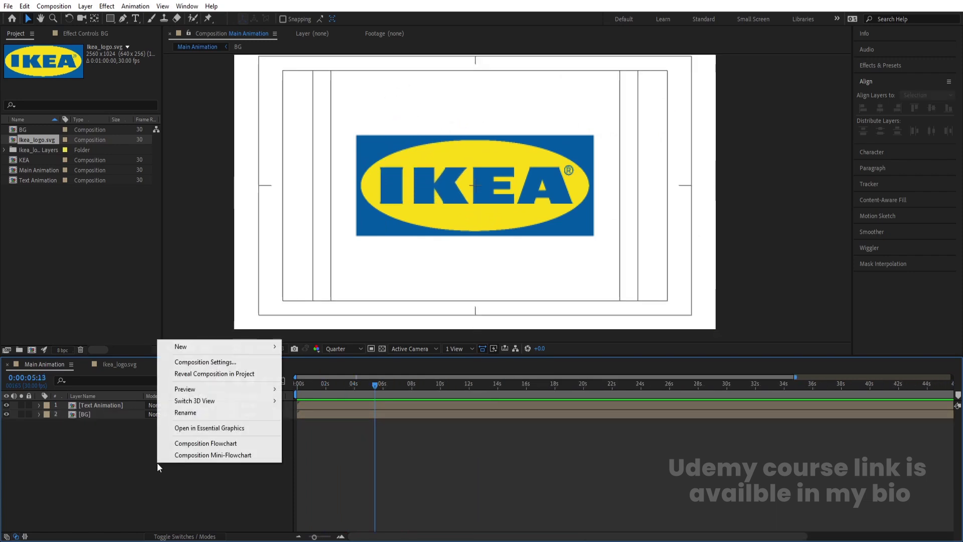
{"action": "mouse_move", "coordinate": [185, 351]}
{"action": "left_click", "coordinate": [305, 409]}
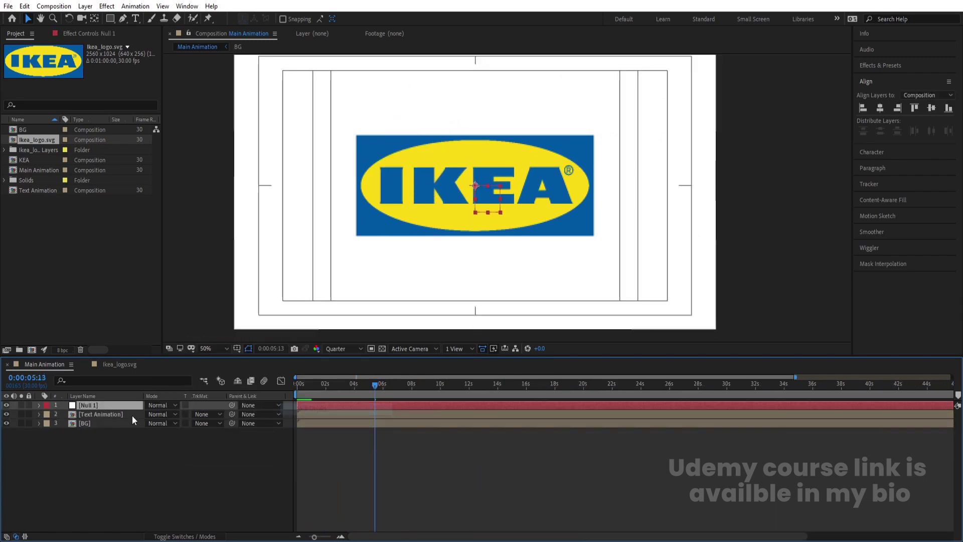
Parent the Text Animation and BG layers to Null 1.
{"action": "left_click", "coordinate": [98, 415], "text": "shift"}
{"action": "left_click", "coordinate": [236, 413]}
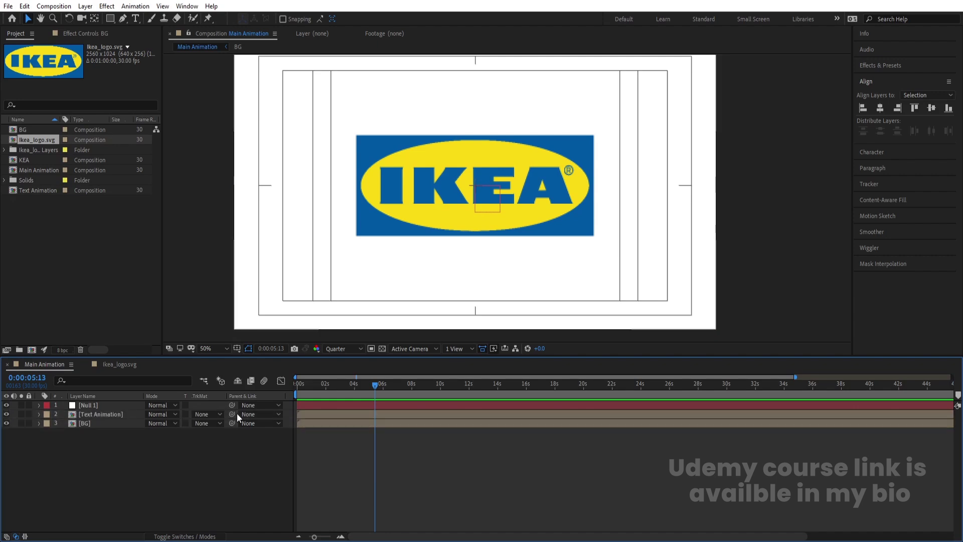
{"action": "left_click", "coordinate": [116, 416]}
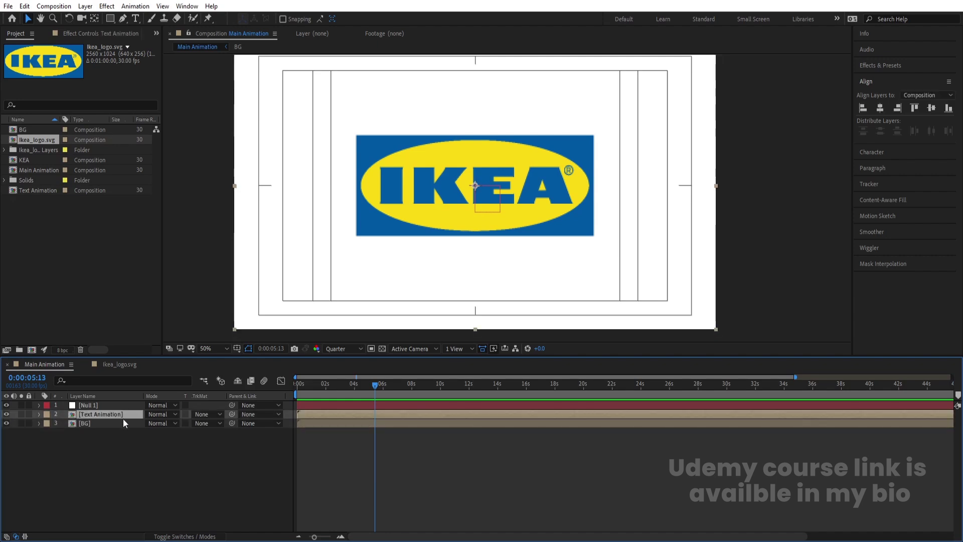
{"action": "left_click", "coordinate": [131, 424], "text": "shift"}
{"action": "left_click_drag", "start_coordinate": [232, 413], "coordinate": [124, 406]}
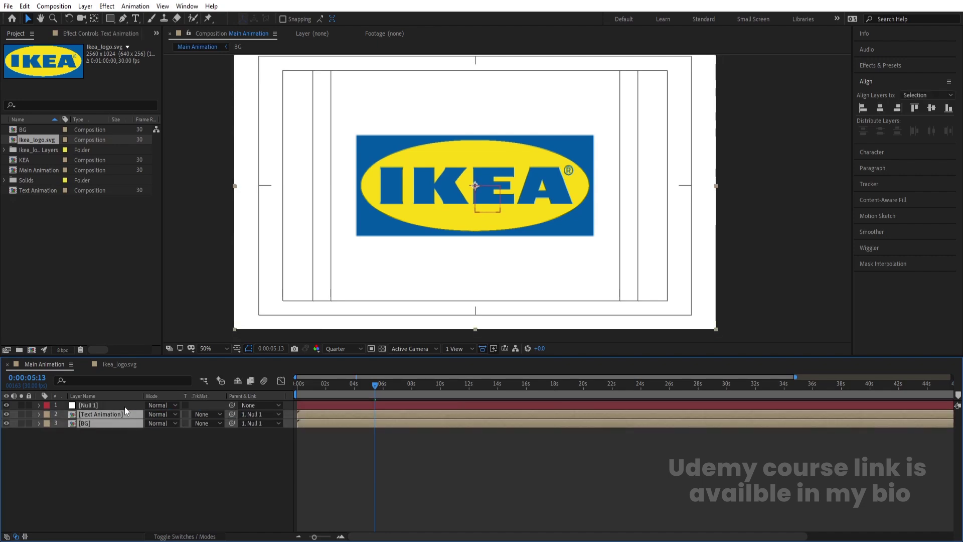
Set a starting Scale keyframe of 100% on Null 1 at 0 seconds.
{"action": "left_click_drag", "start_coordinate": [308, 381], "coordinate": [215, 393]}
{"action": "key", "text": "s"}
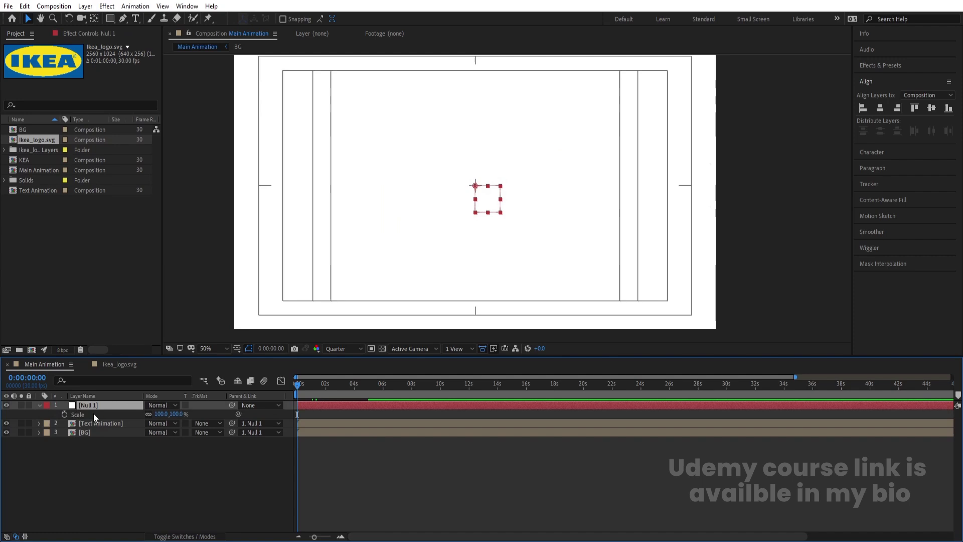
{"action": "left_click", "coordinate": [64, 414]}
Add a second Scale keyframe of 90% to Null 1 and place it at about 8 seconds.
{"action": "key", "text": "space"}
{"action": "key", "text": "space"}
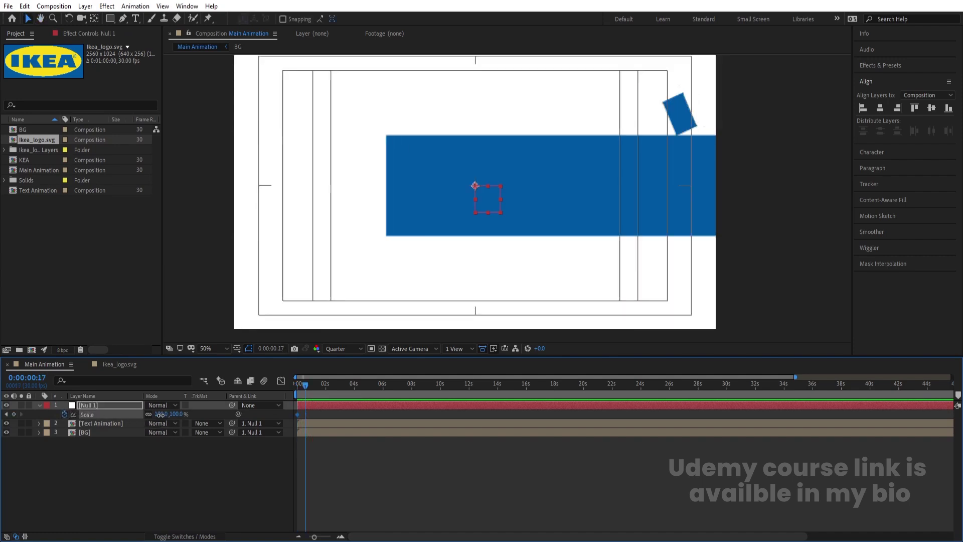
{"action": "left_click", "coordinate": [159, 415]}
{"action": "type", "text": "90"}
{"action": "key", "text": "Return"}
{"action": "left_click_drag", "start_coordinate": [305, 414], "coordinate": [410, 413]}
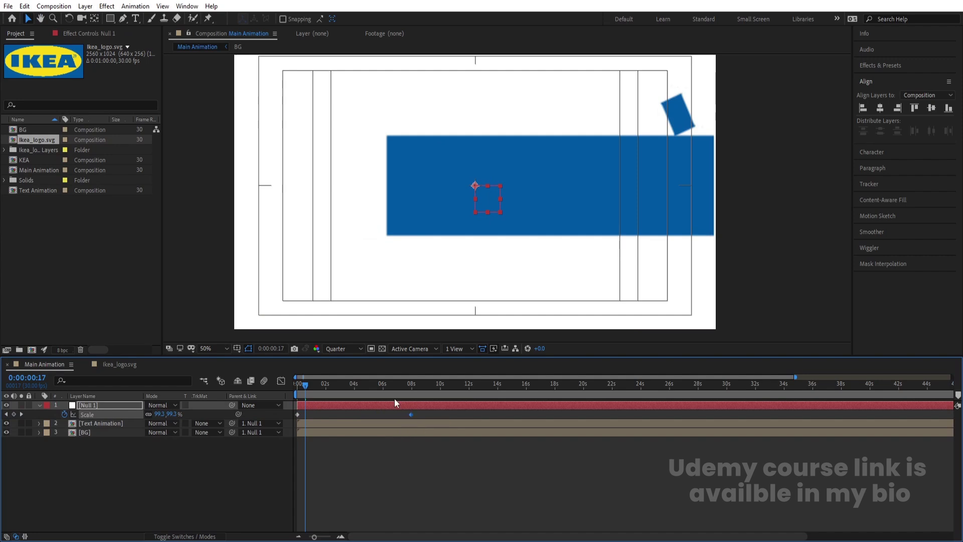
Fit the composition in the viewer and preview the logo animation from the start to check the gradual scale-down.
{"action": "key", "text": "Home"}
{"action": "left_click", "coordinate": [213, 348]}
{"action": "left_click", "coordinate": [236, 171]}
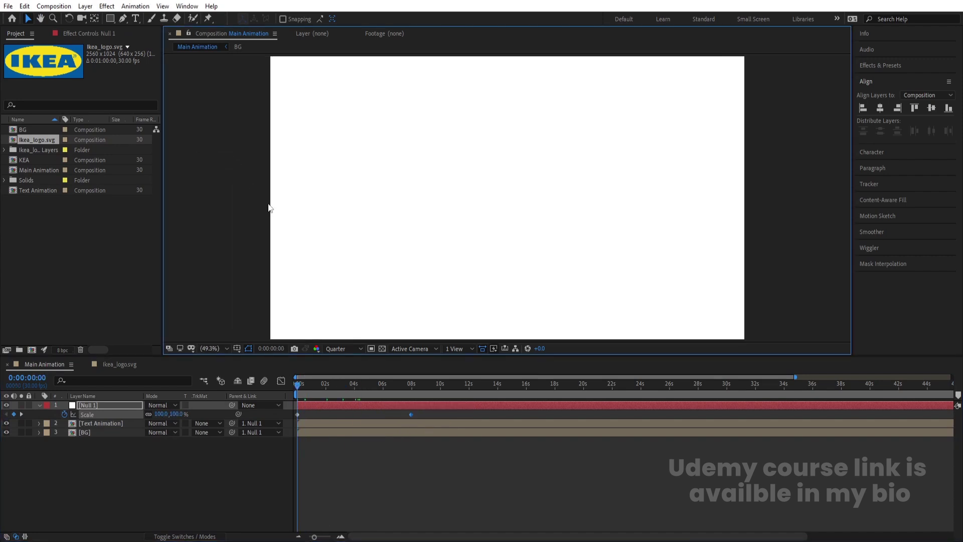
{"action": "key", "text": "space"}
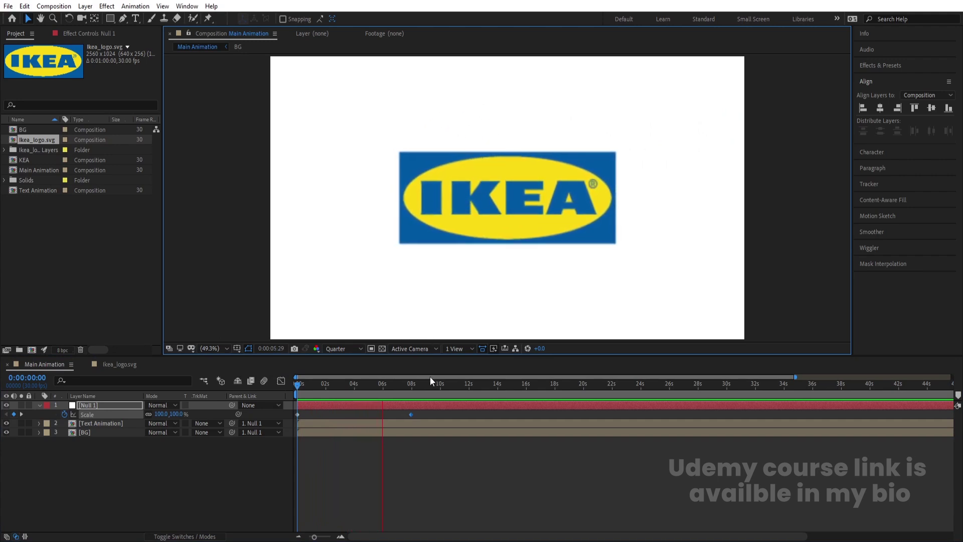
{"action": "key", "text": "space"}
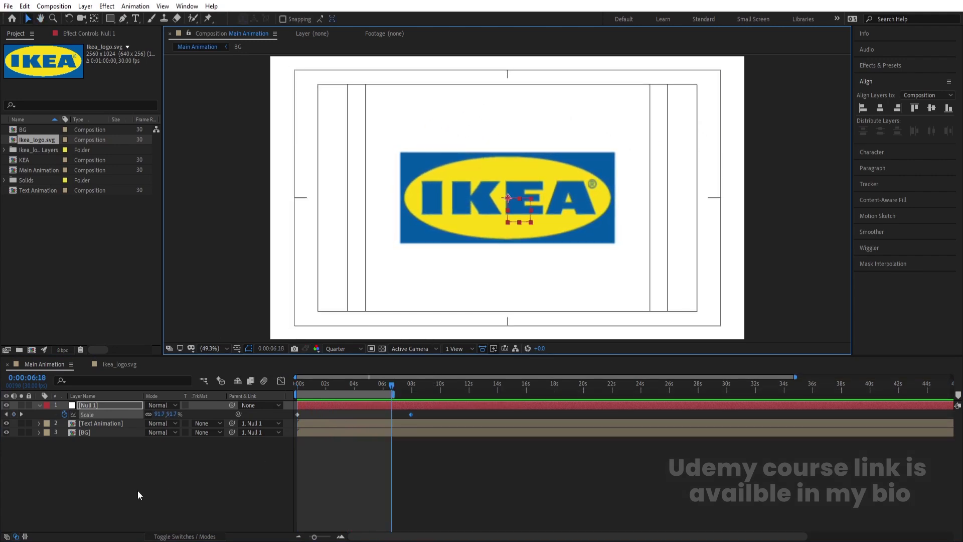
Add a white solid to the Main Animation composition and place it beneath the BG layer as the backdrop.
{"action": "left_click", "coordinate": [136, 490]}
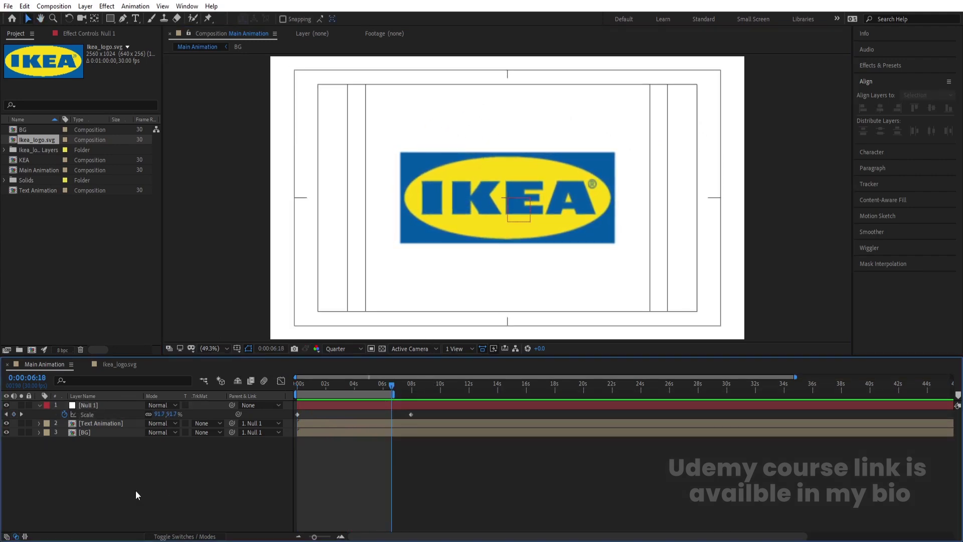
{"action": "key", "text": "ctrl+y"}
{"action": "key", "text": "Return"}
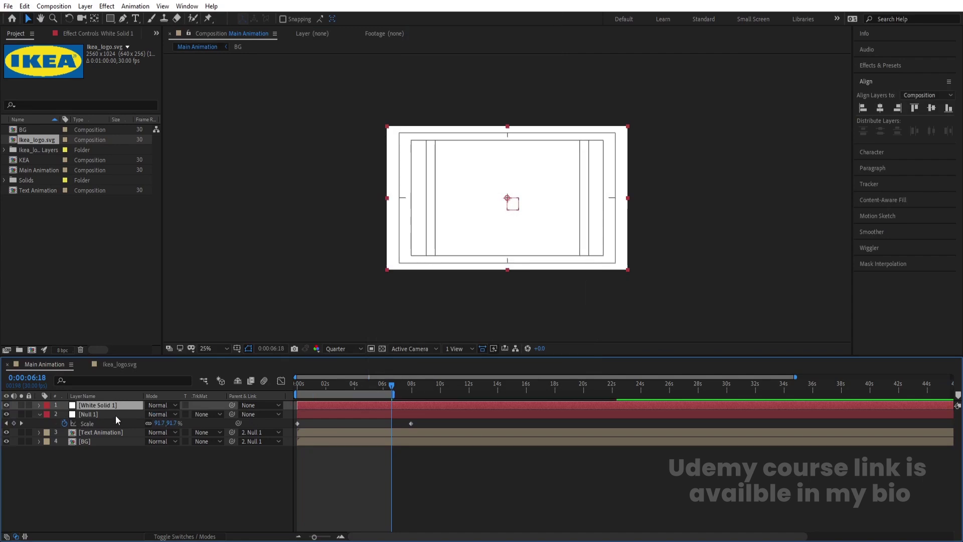
{"action": "left_click_drag", "start_coordinate": [110, 405], "coordinate": [113, 442]}
{"action": "left_click", "coordinate": [212, 349]}
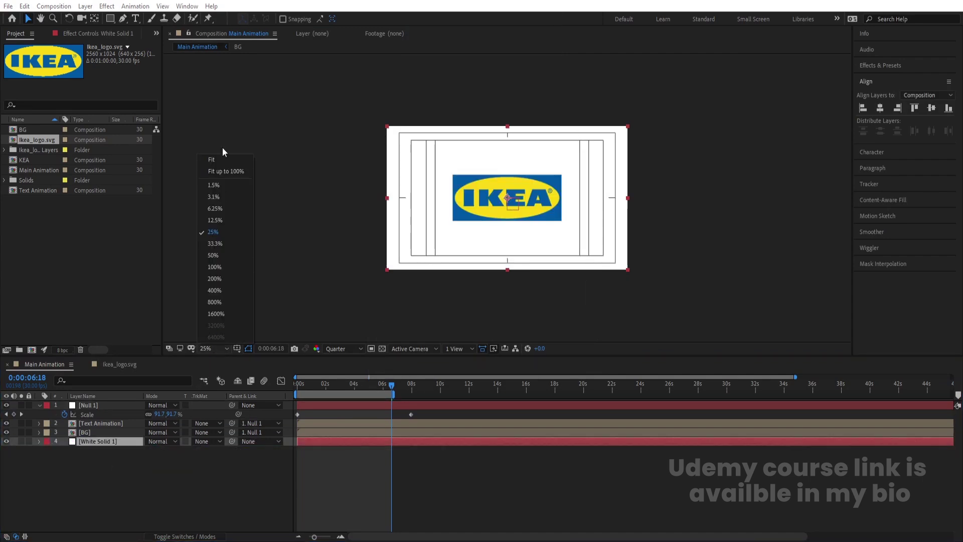
{"action": "left_click", "coordinate": [219, 160]}
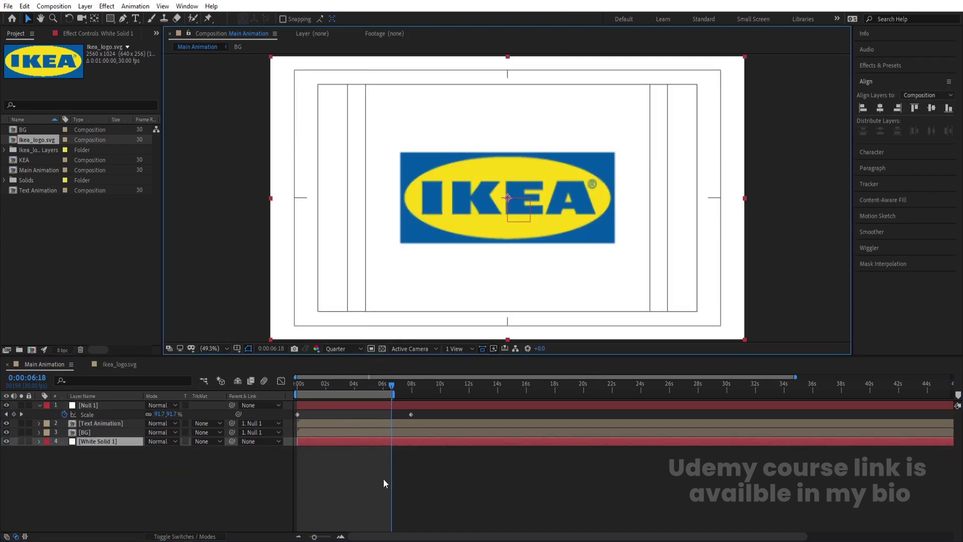